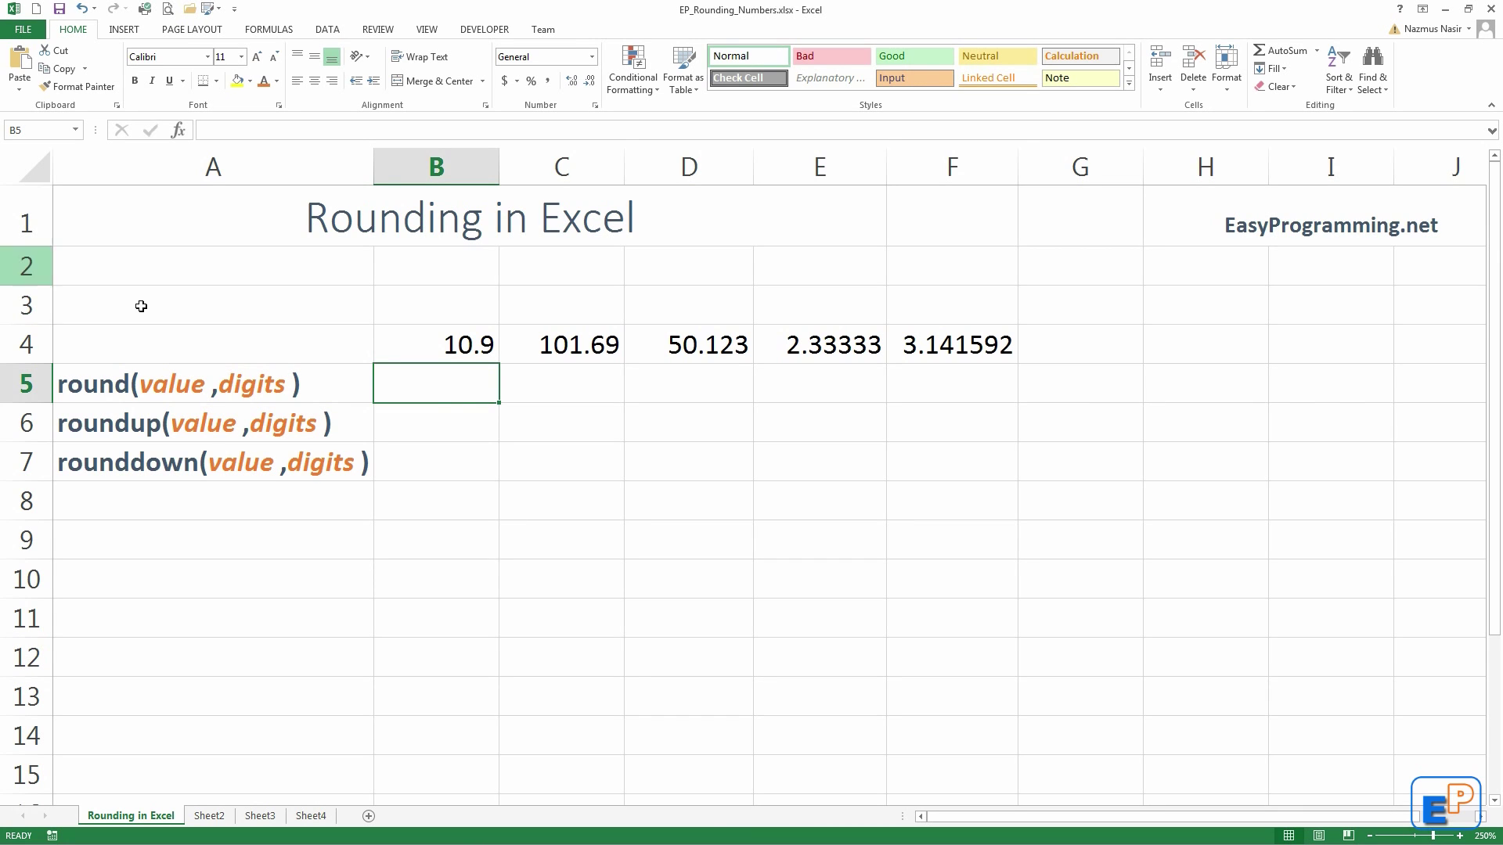
Step: Point out the ROUND, ROUNDUP and ROUNDDOWN syntax labels and the sample value 10.9 in B4
{"action": "left_click", "coordinate": [119, 387]}
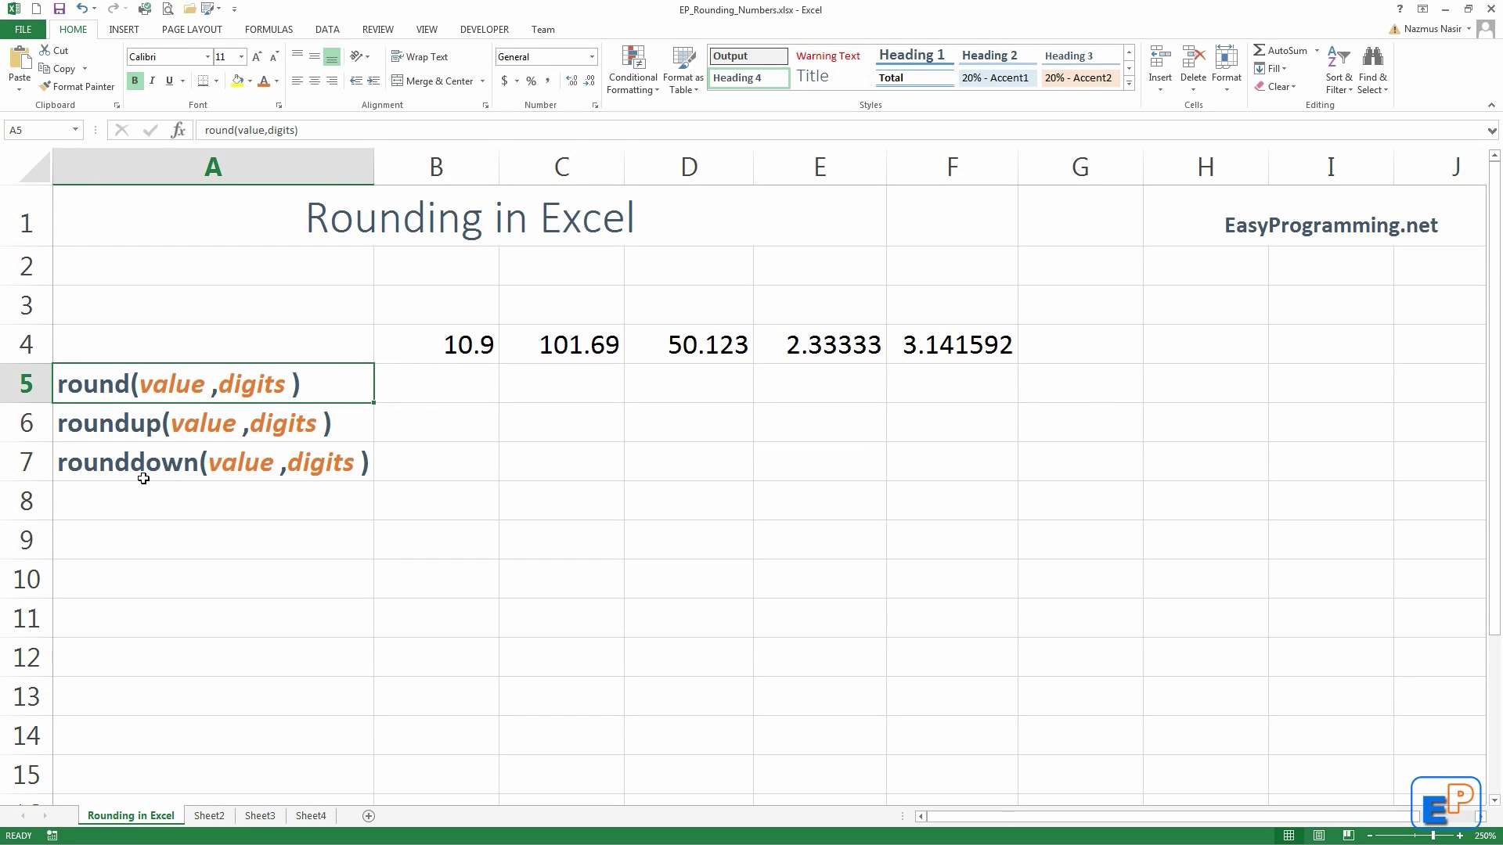
{"action": "left_click", "coordinate": [127, 424]}
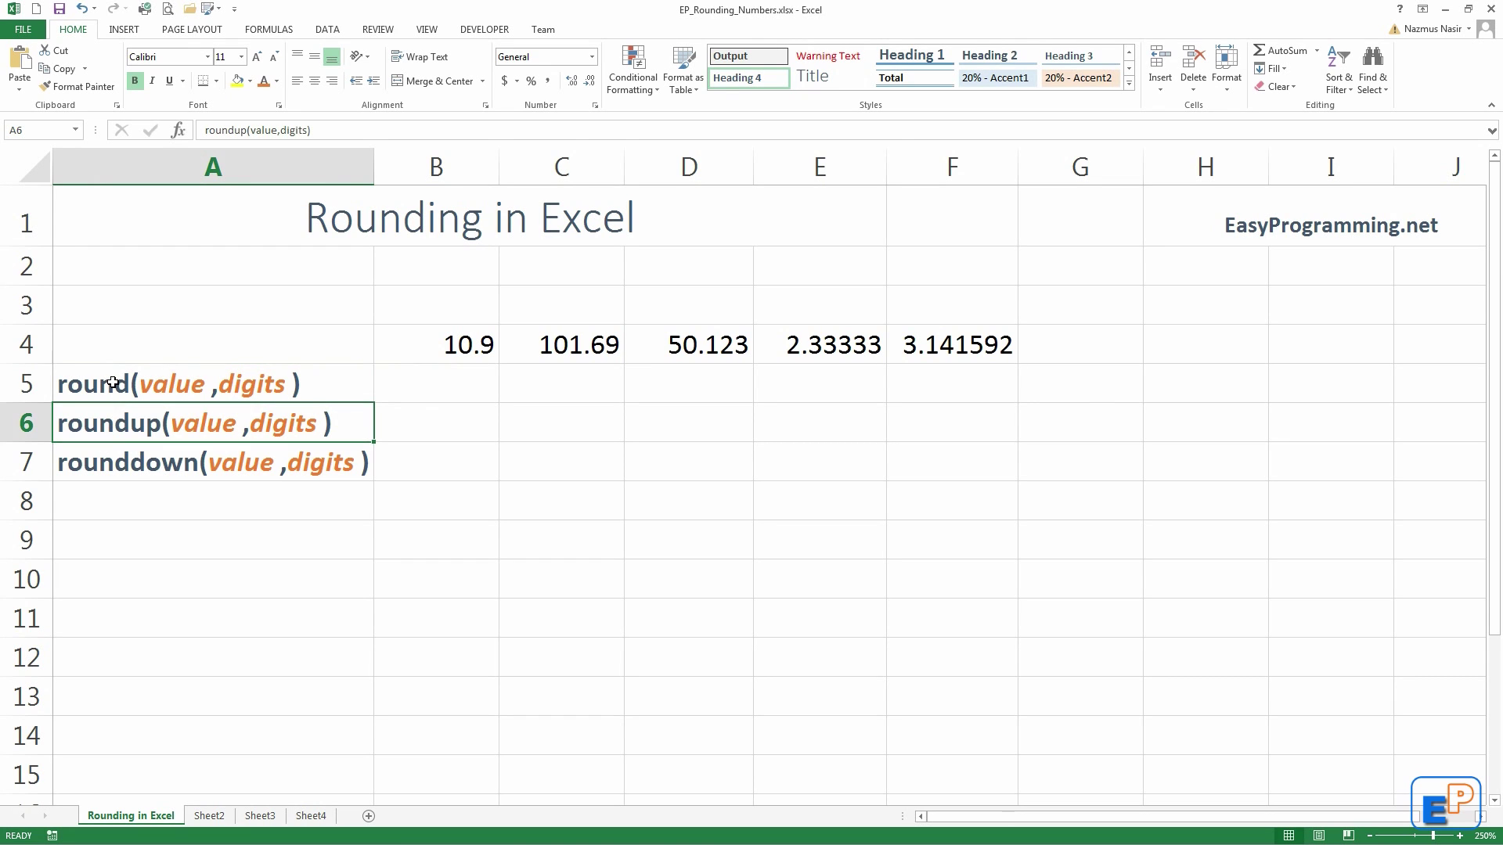
{"action": "left_click", "coordinate": [112, 382]}
{"action": "left_click", "coordinate": [120, 426]}
{"action": "left_click", "coordinate": [144, 465]}
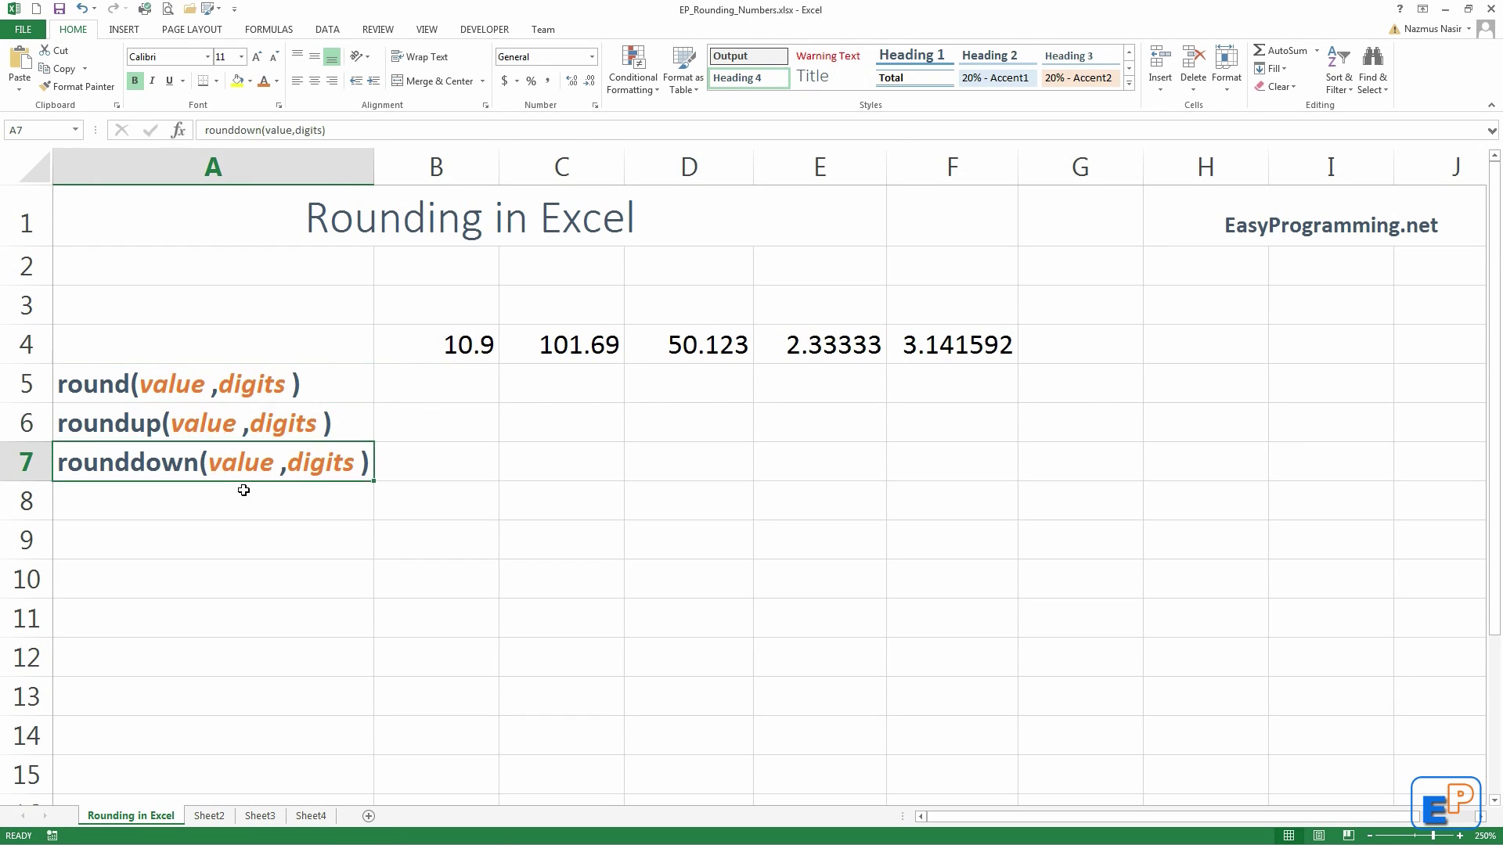
{"action": "left_click", "coordinate": [121, 423]}
{"action": "left_click", "coordinate": [148, 461]}
{"action": "left_click", "coordinate": [156, 426]}
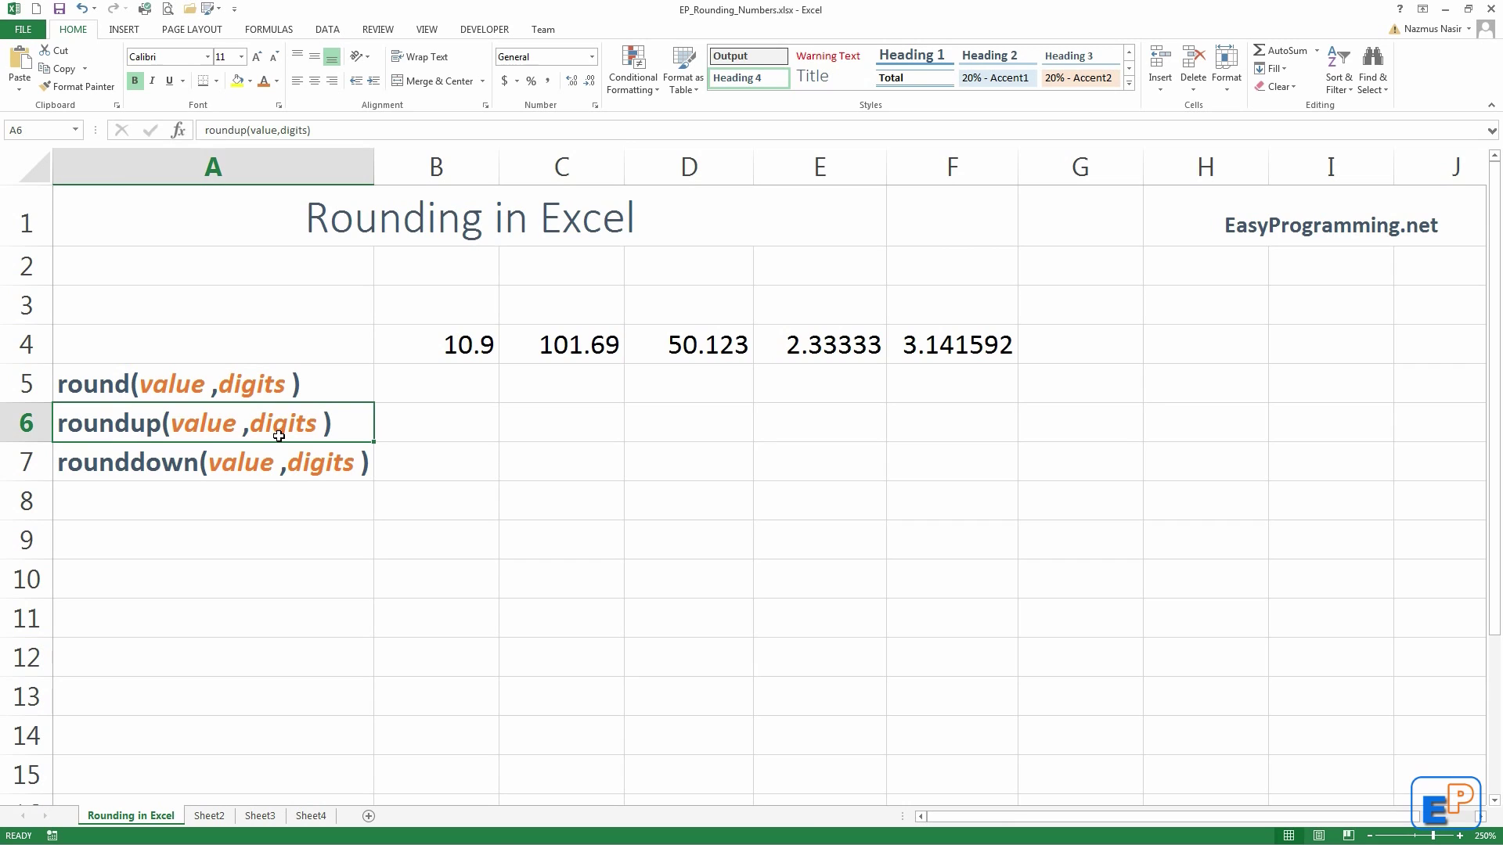
{"action": "left_click", "coordinate": [455, 347]}
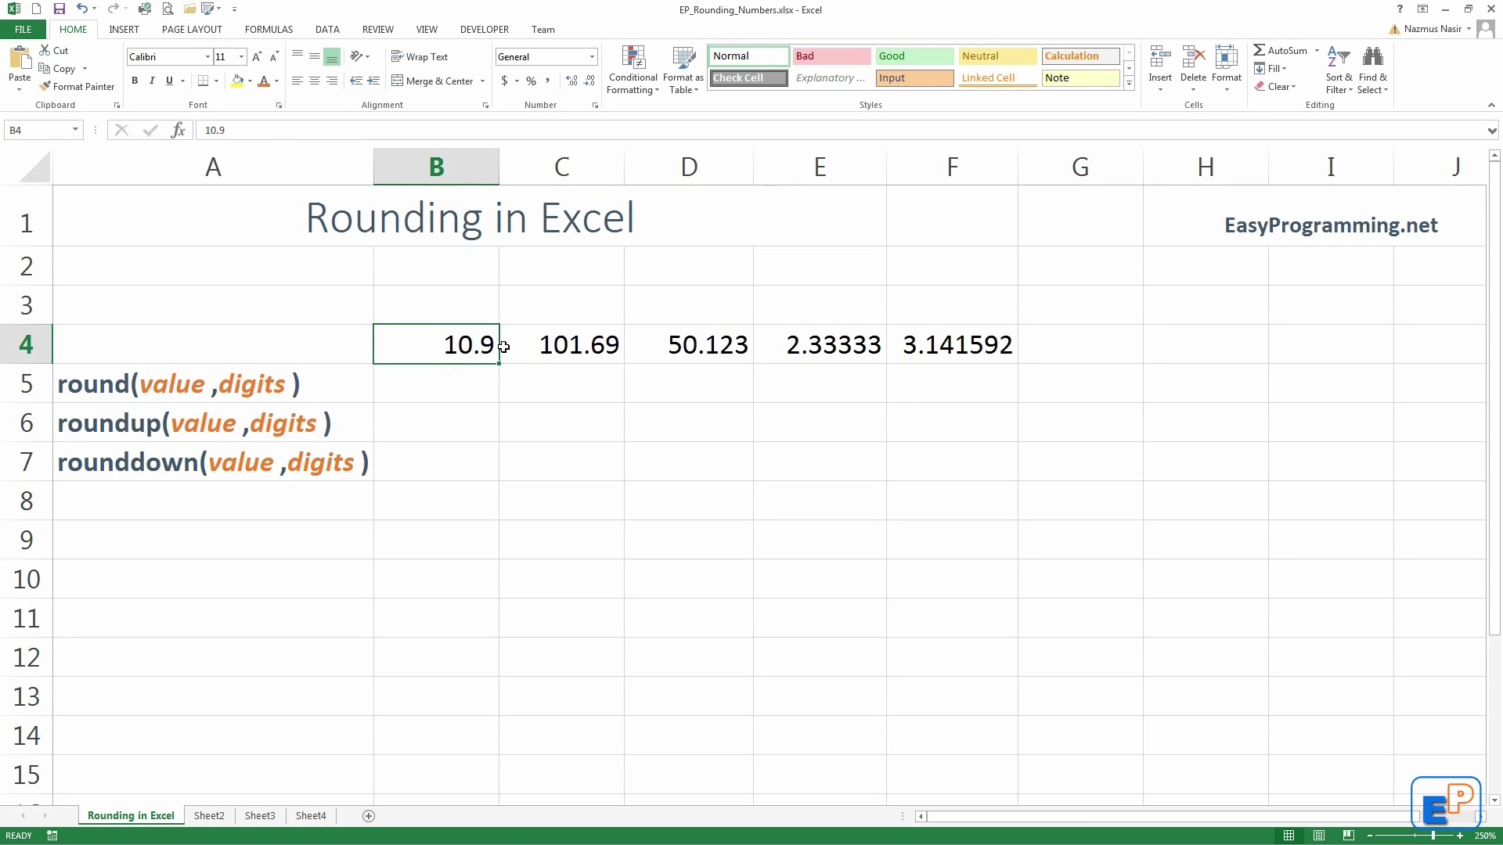
{"action": "left_click", "coordinate": [115, 476]}
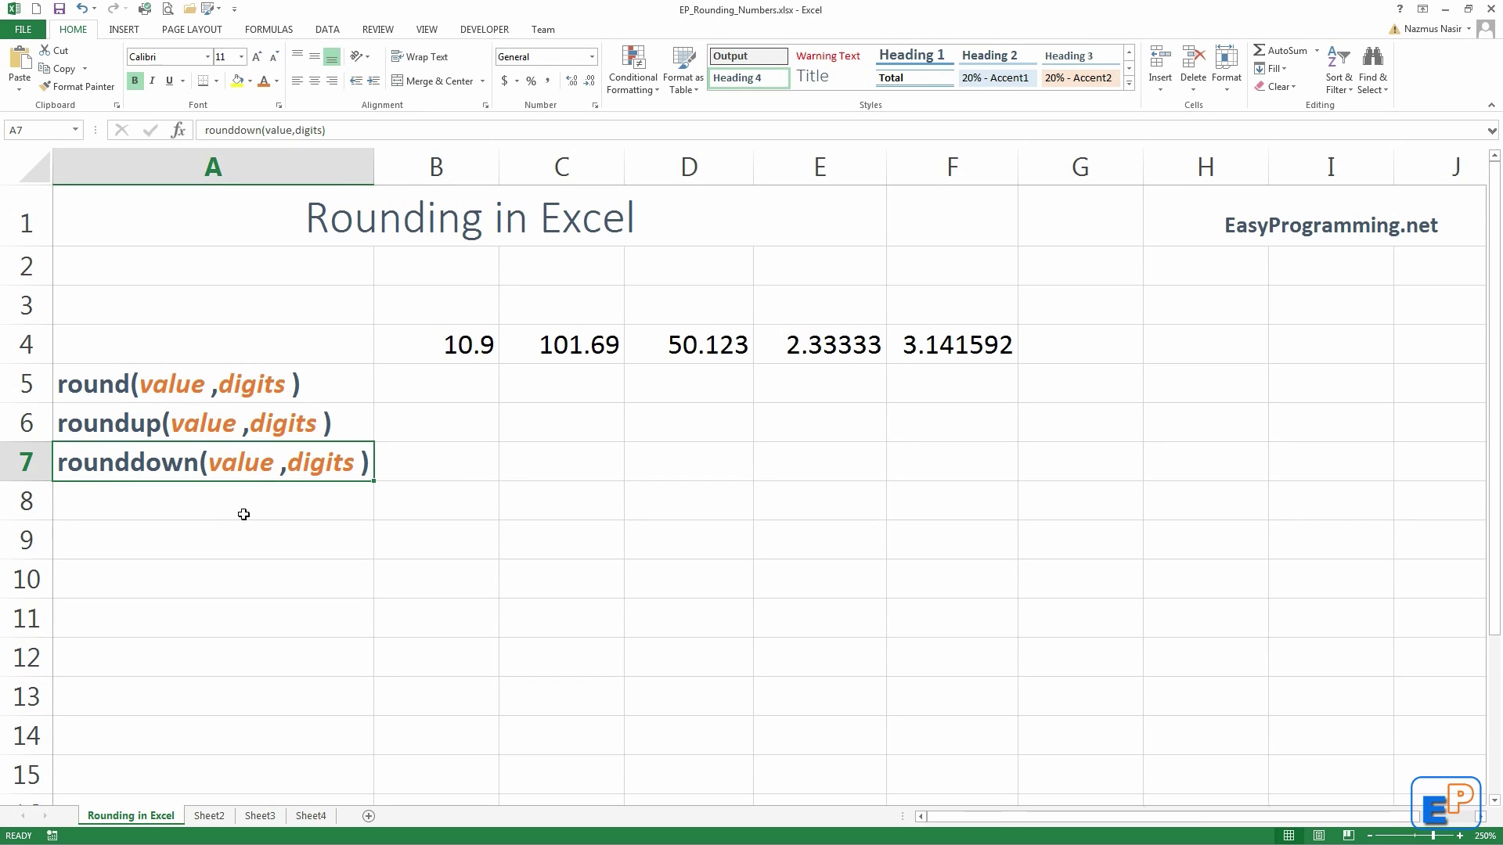
{"action": "left_click", "coordinate": [123, 386]}
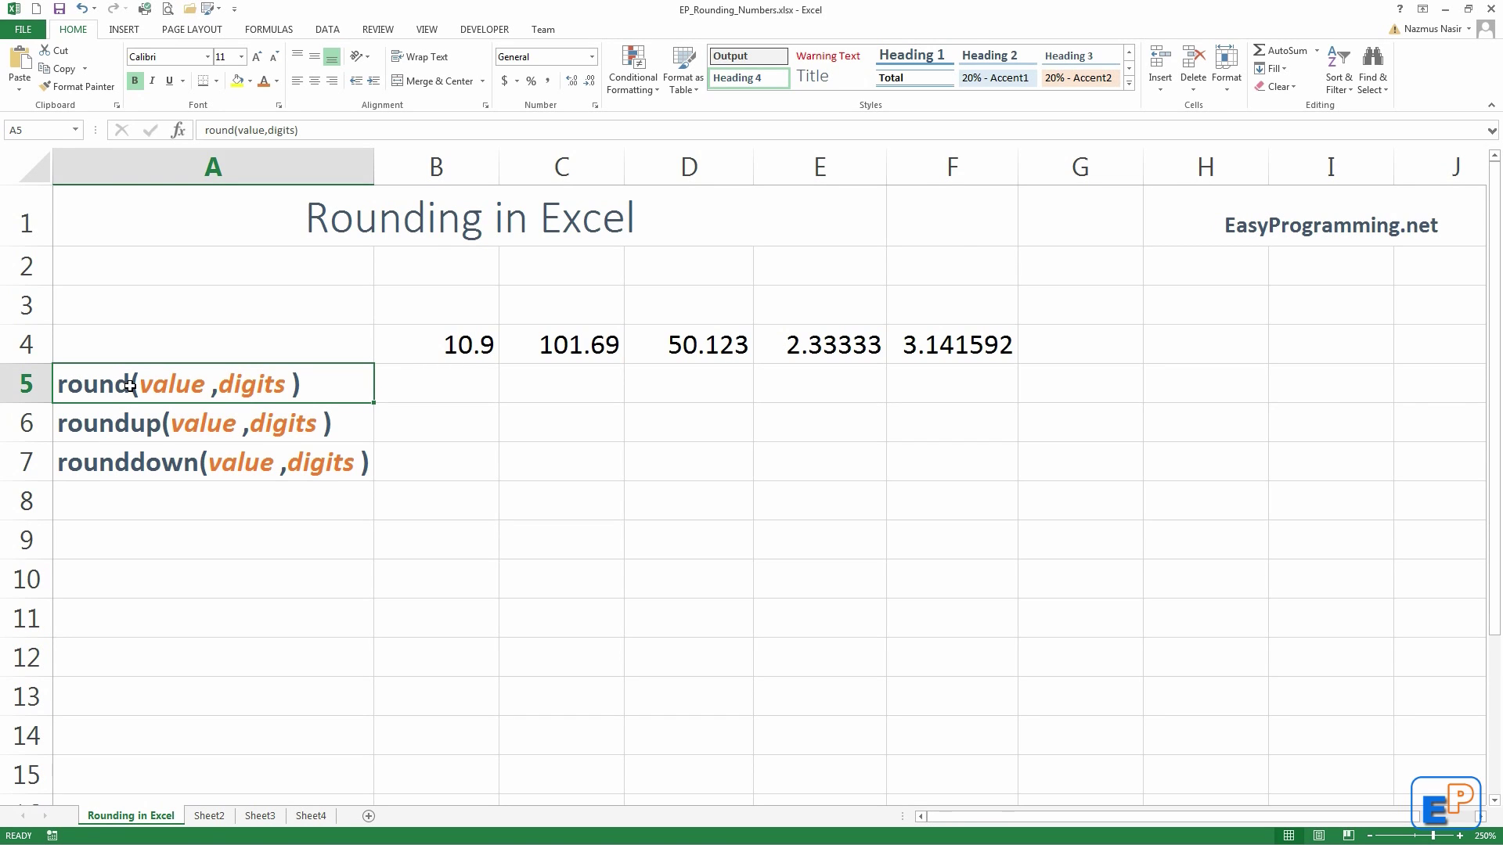
Step: Enter =ROUND(B4,0) in B5 so 10.9 displays as 11
{"action": "left_click", "coordinate": [454, 398]}
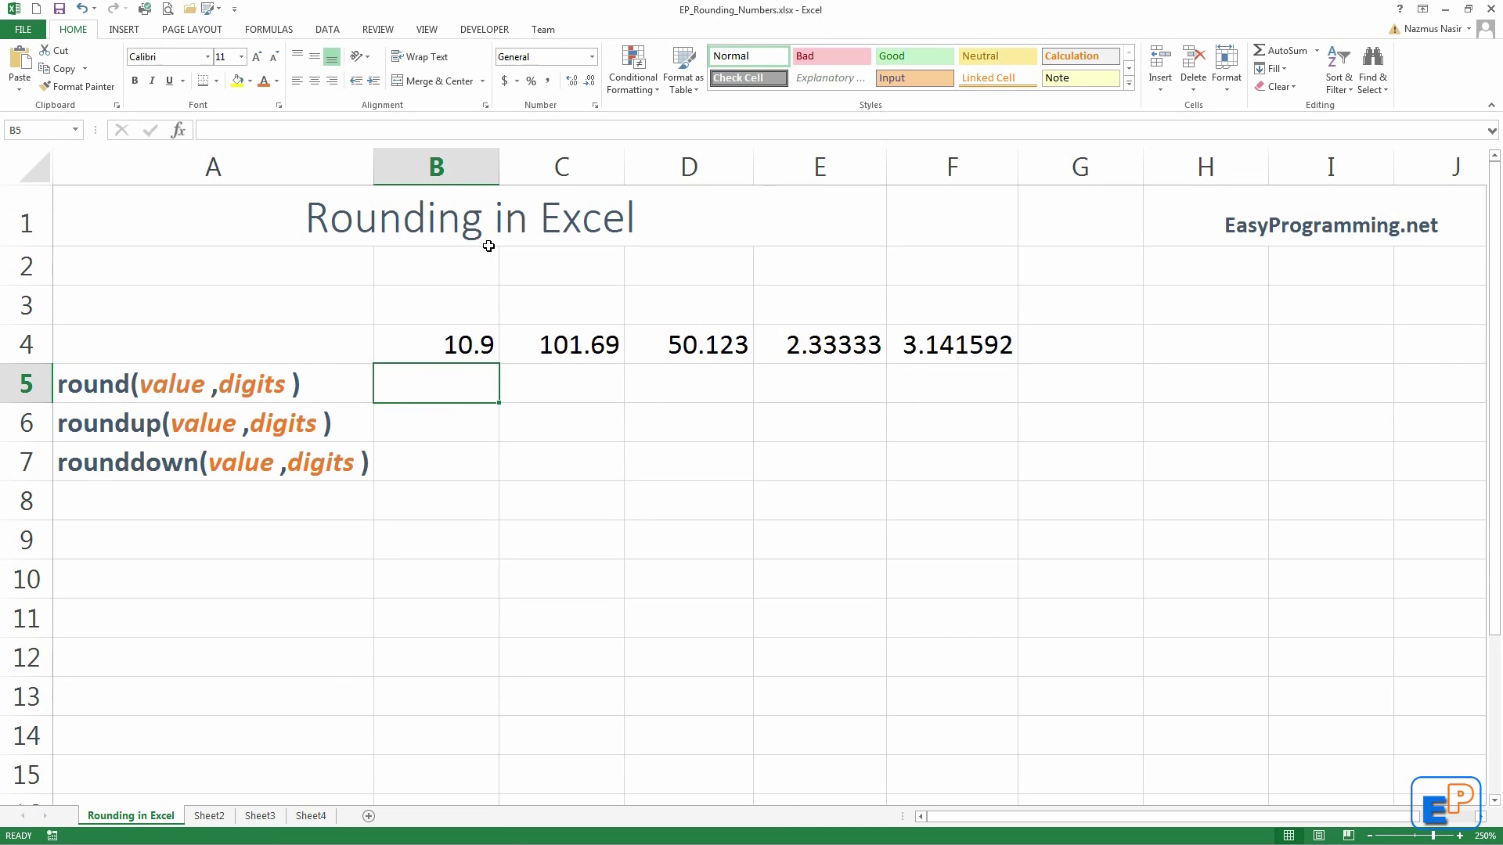
{"action": "type", "text": "="}
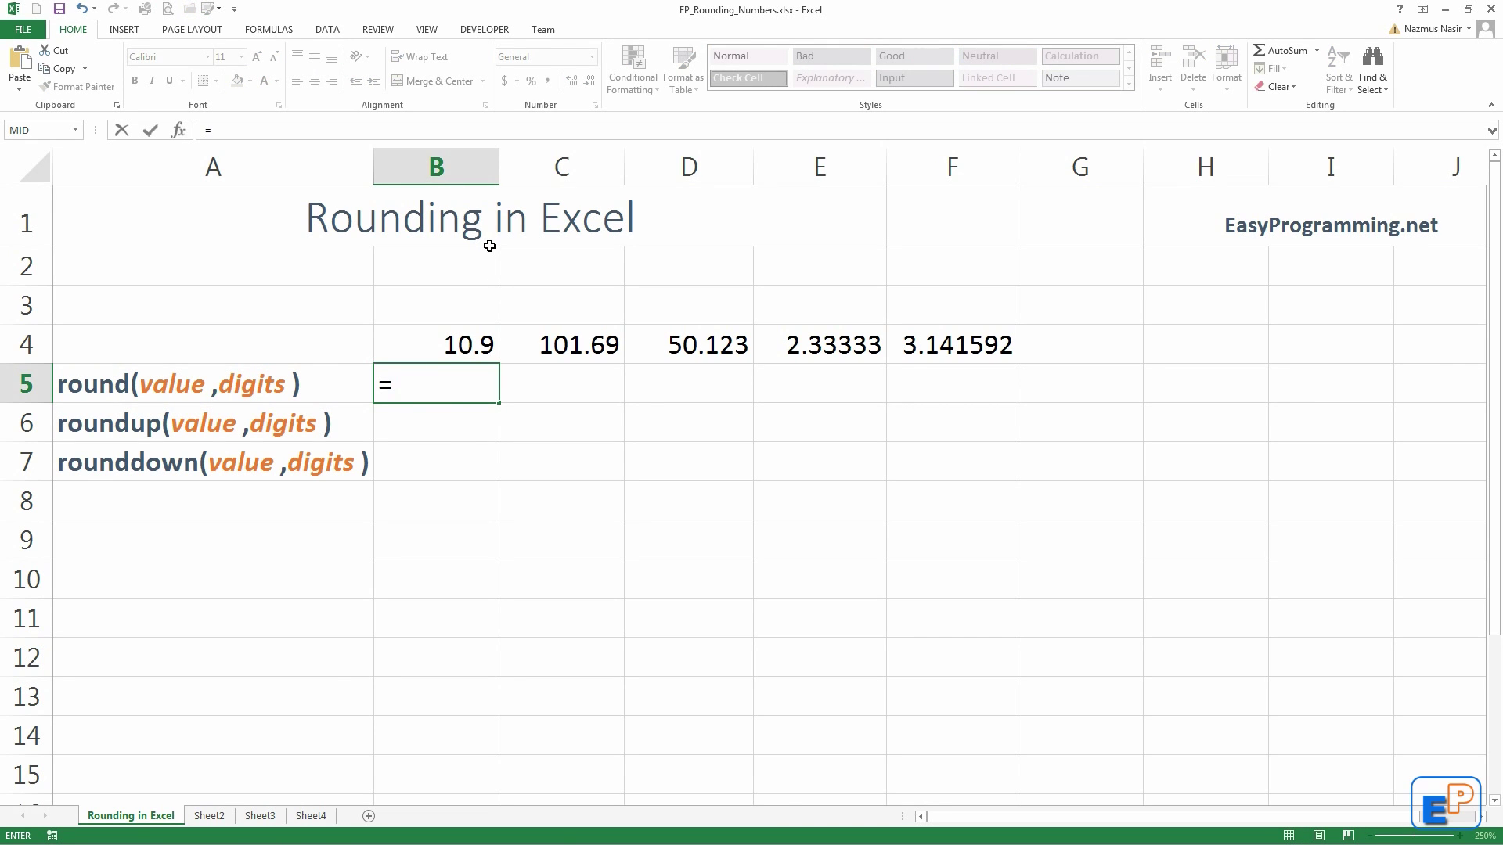
{"action": "type", "text": "round"}
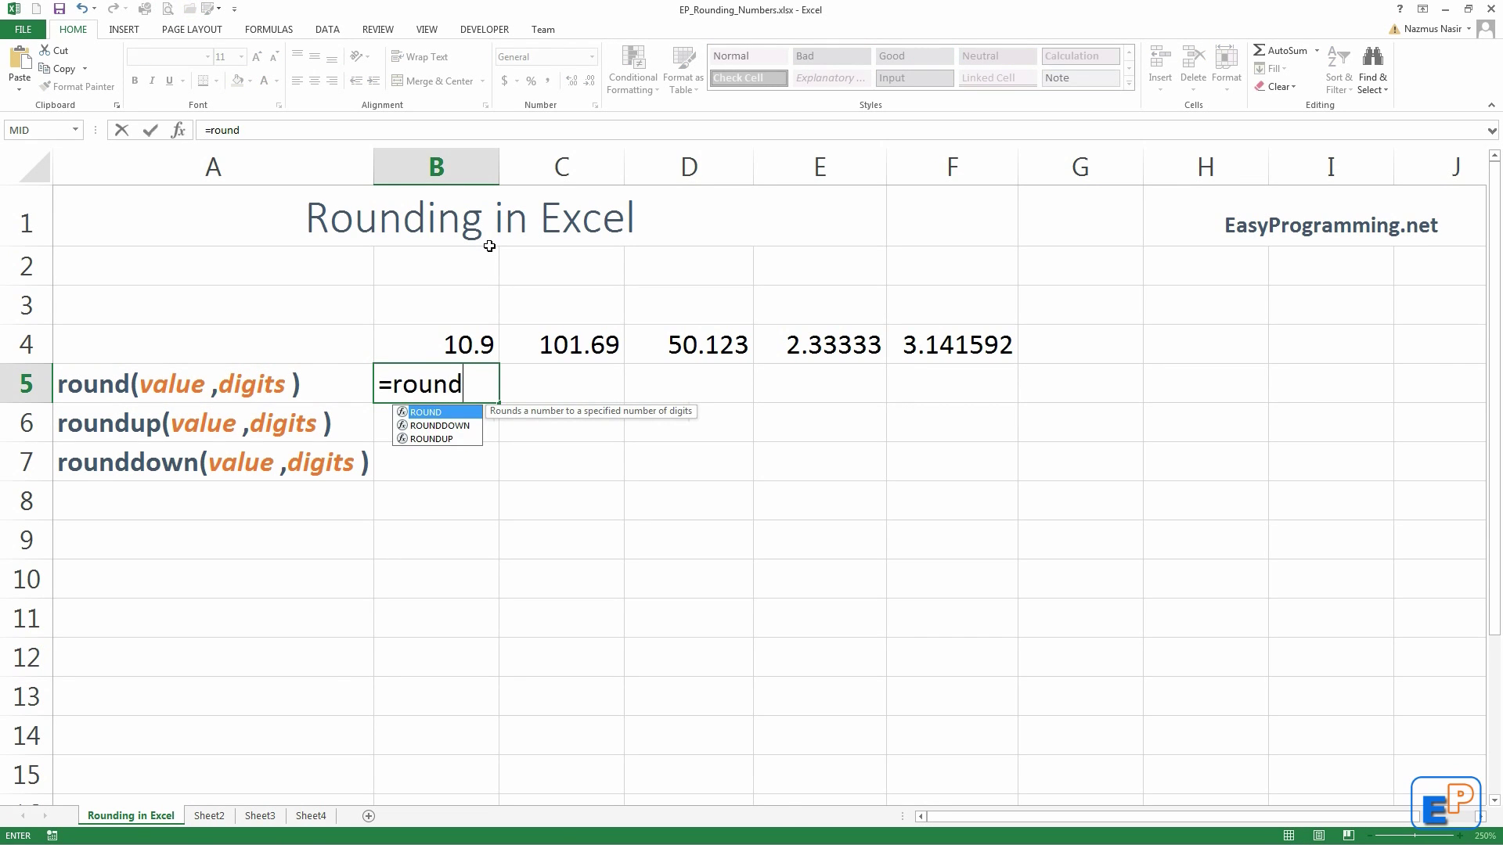
{"action": "key", "text": "Tab"}
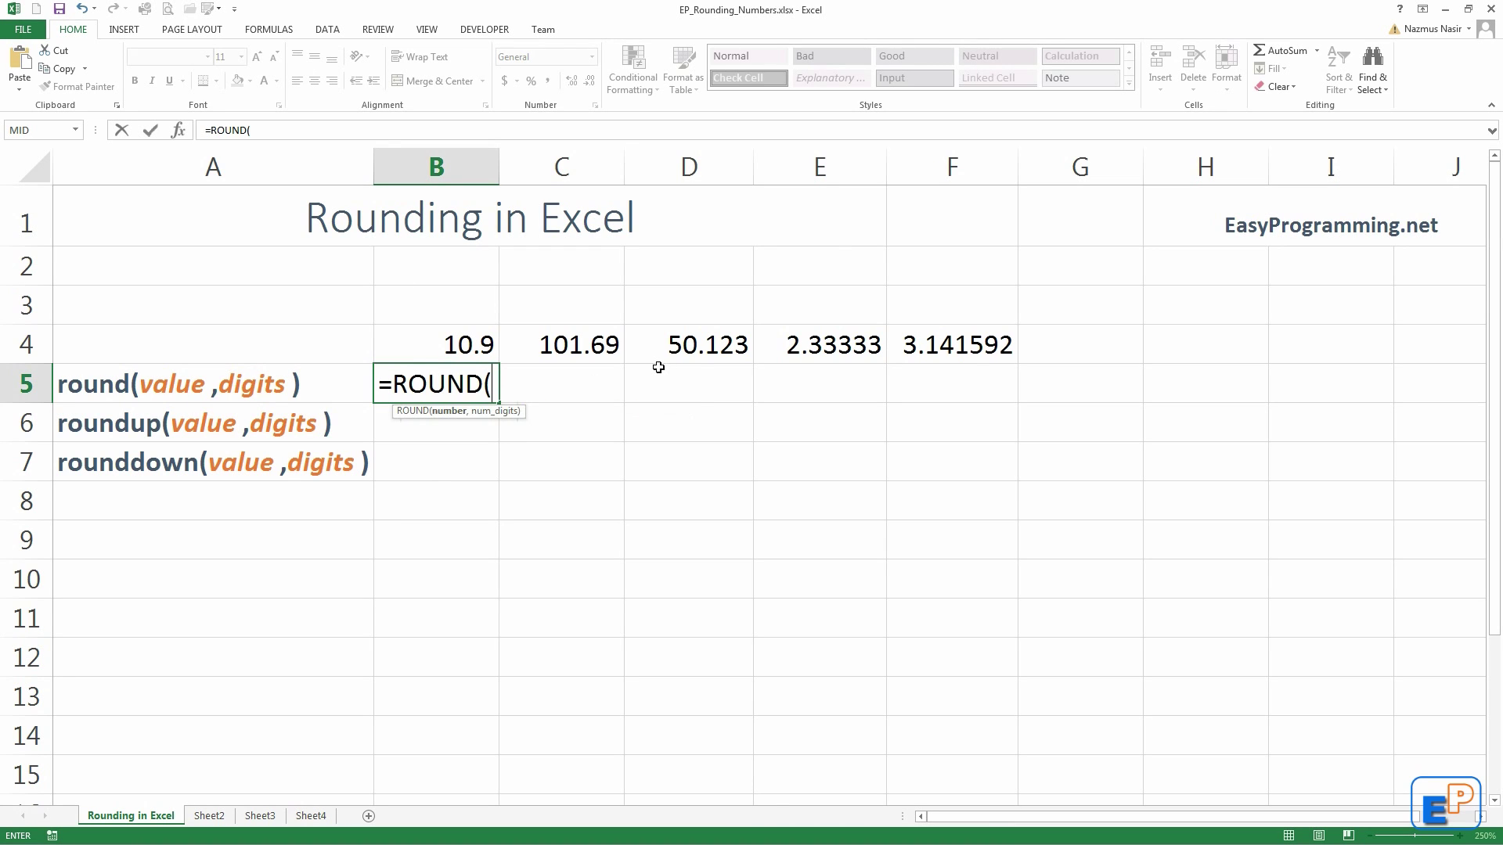
{"action": "left_click", "coordinate": [462, 346]}
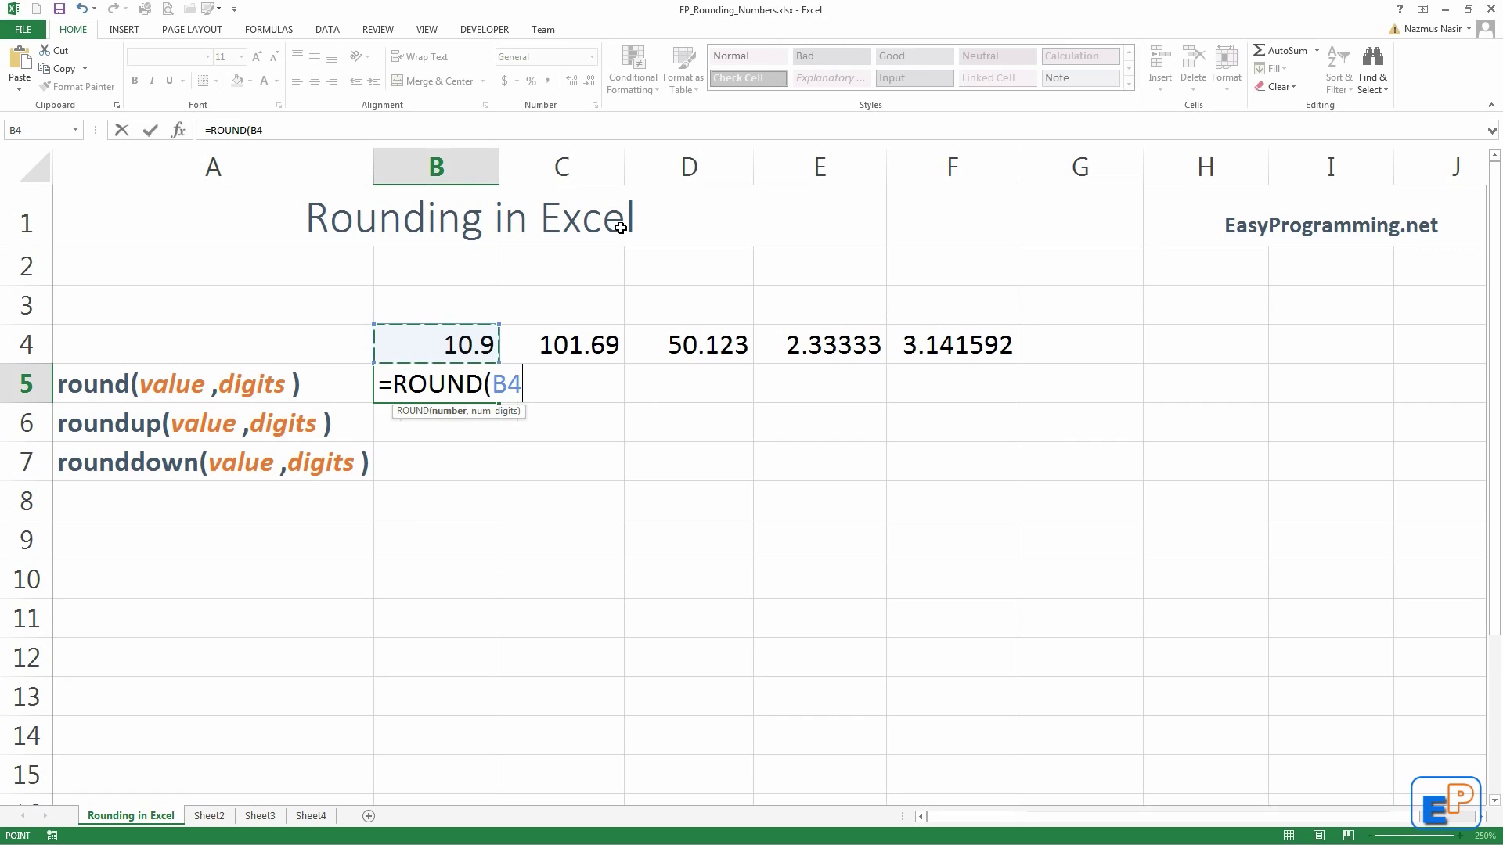
{"action": "type", "text": ","}
{"action": "type", "text": "0"}
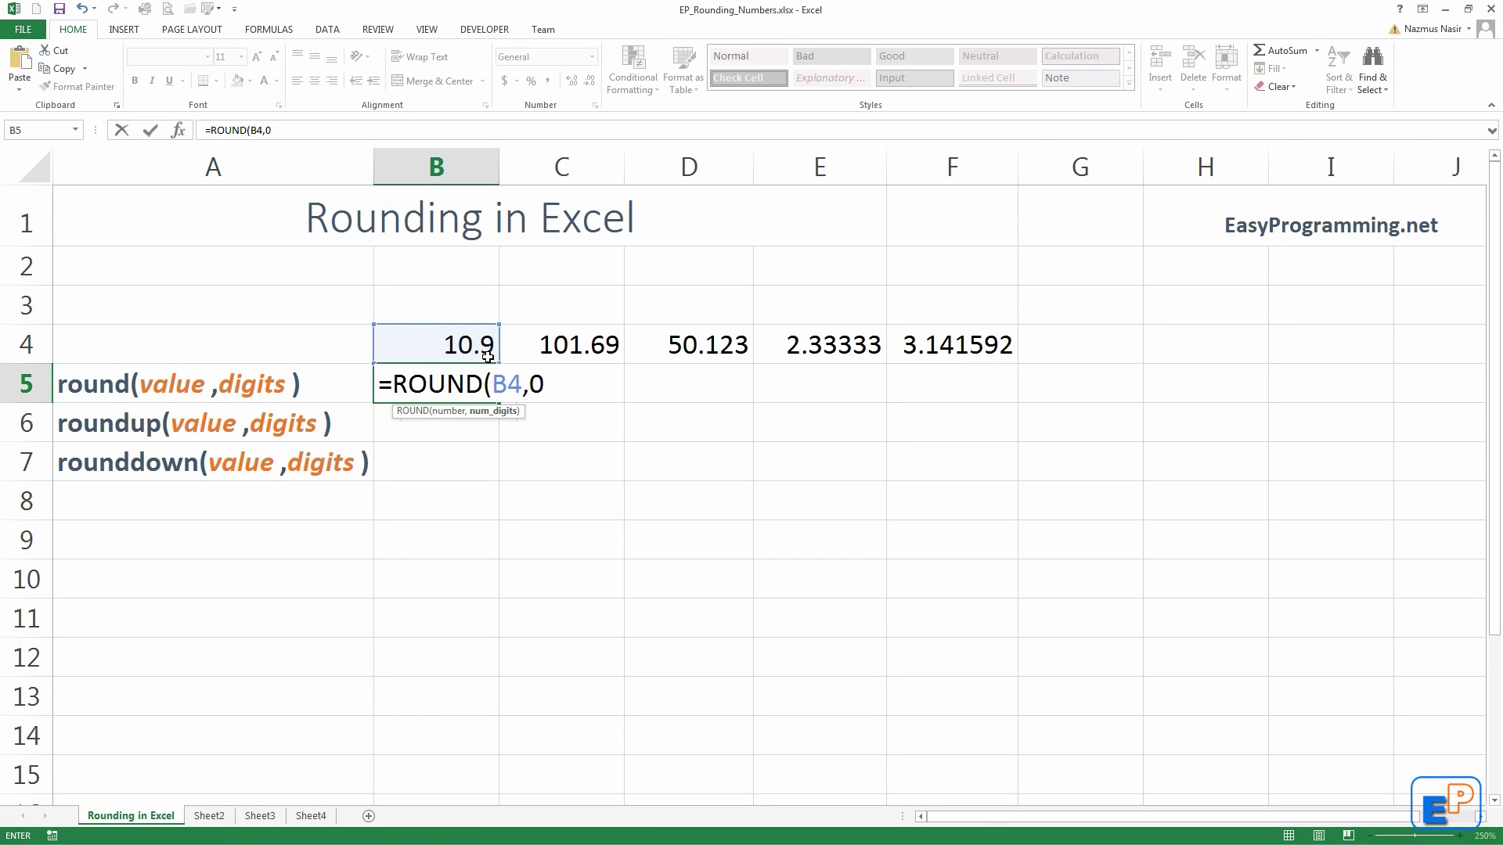
{"action": "key", "text": "Return"}
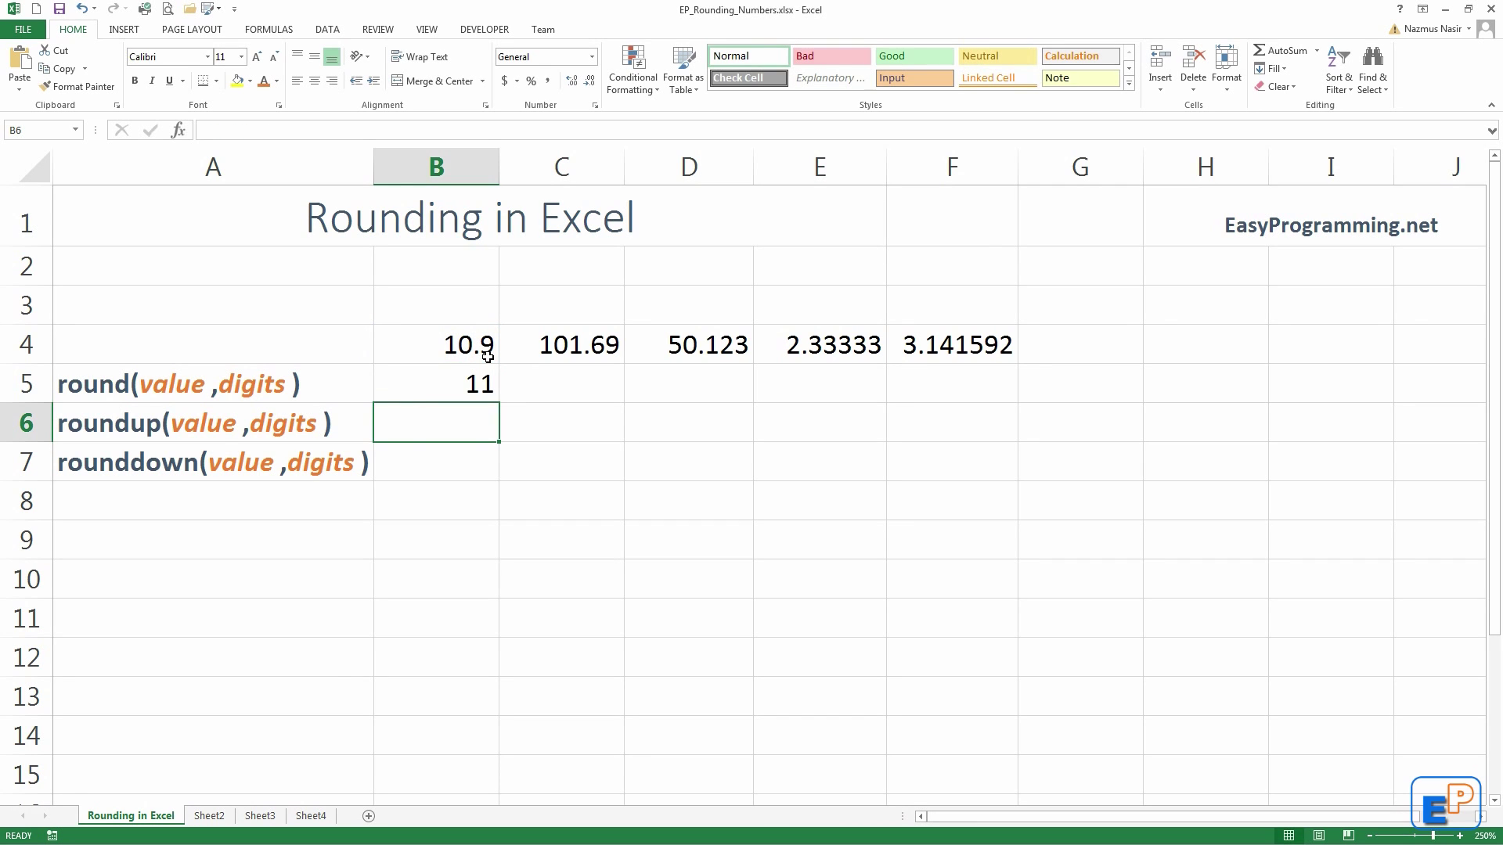
Step: Review B5's formula and highlight the digits of 10.9 on each side of the decimal point
{"action": "left_click", "coordinate": [436, 373]}
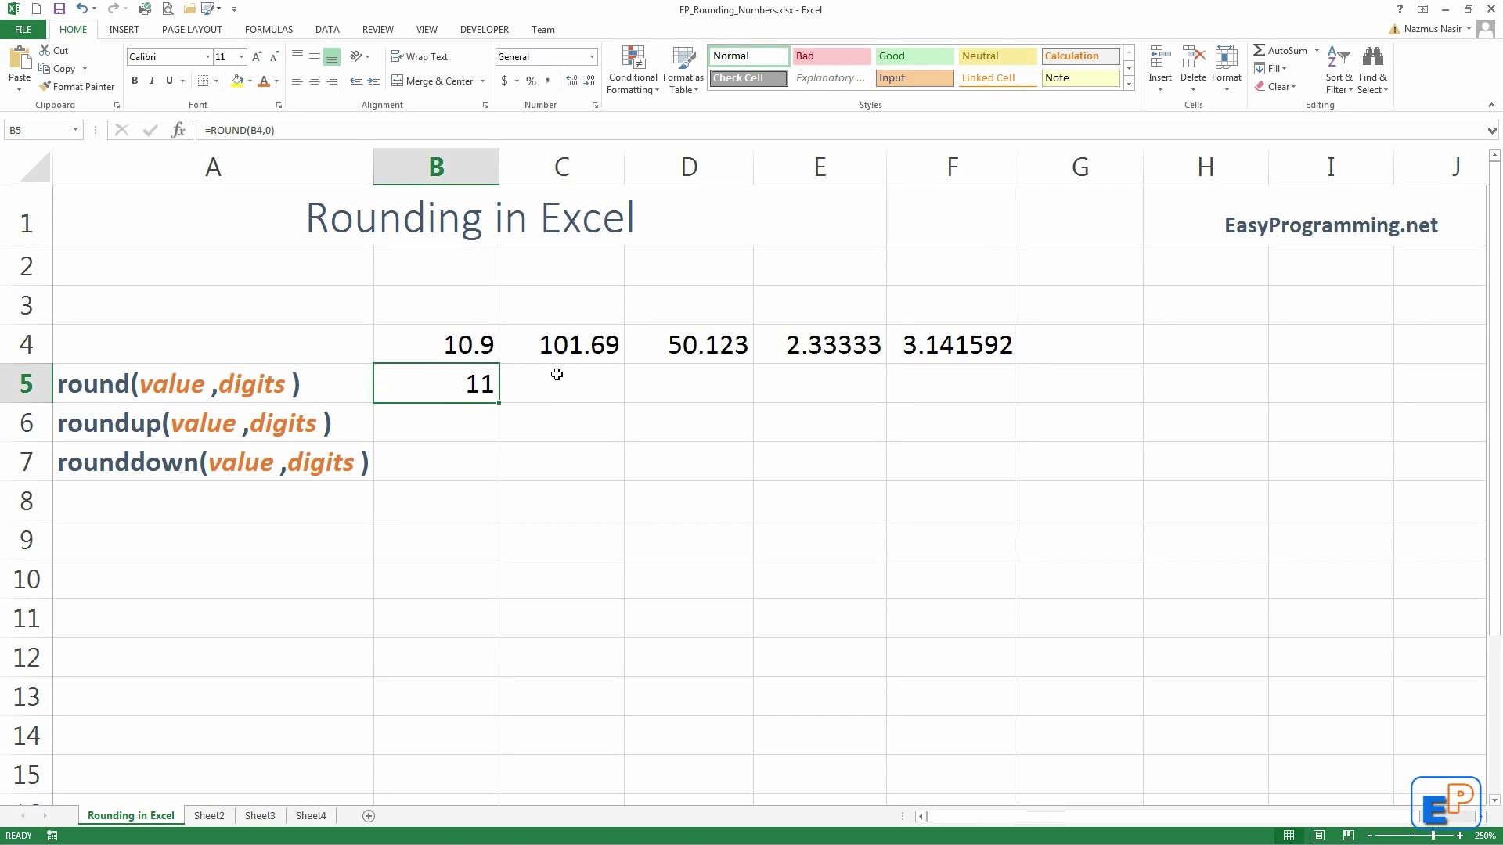
{"action": "left_click", "coordinate": [461, 345]}
{"action": "double_click", "coordinate": [466, 344]}
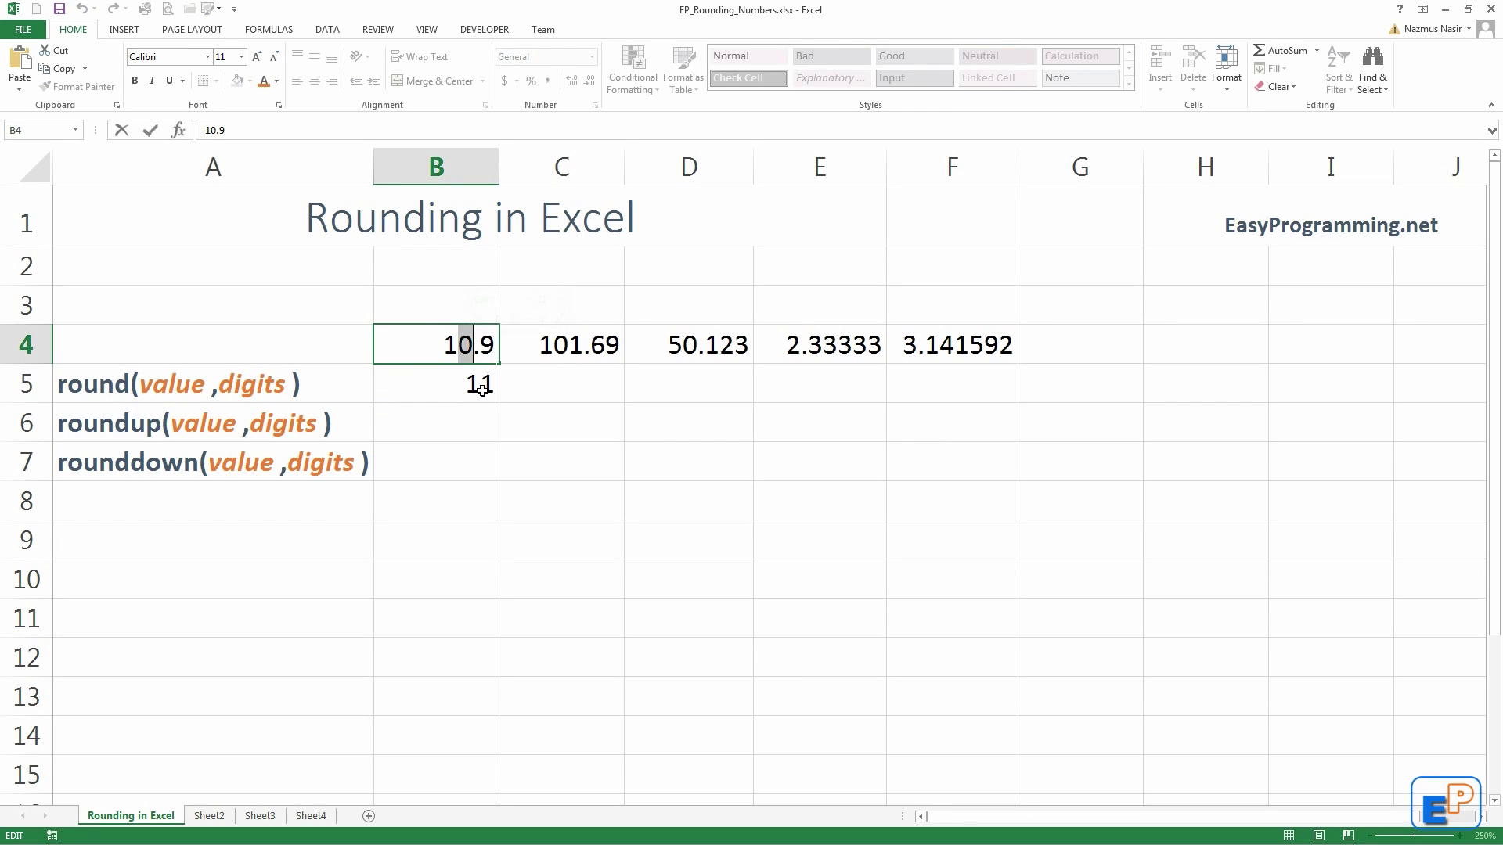
{"action": "left_click_drag", "start_coordinate": [479, 344], "coordinate": [515, 341]}
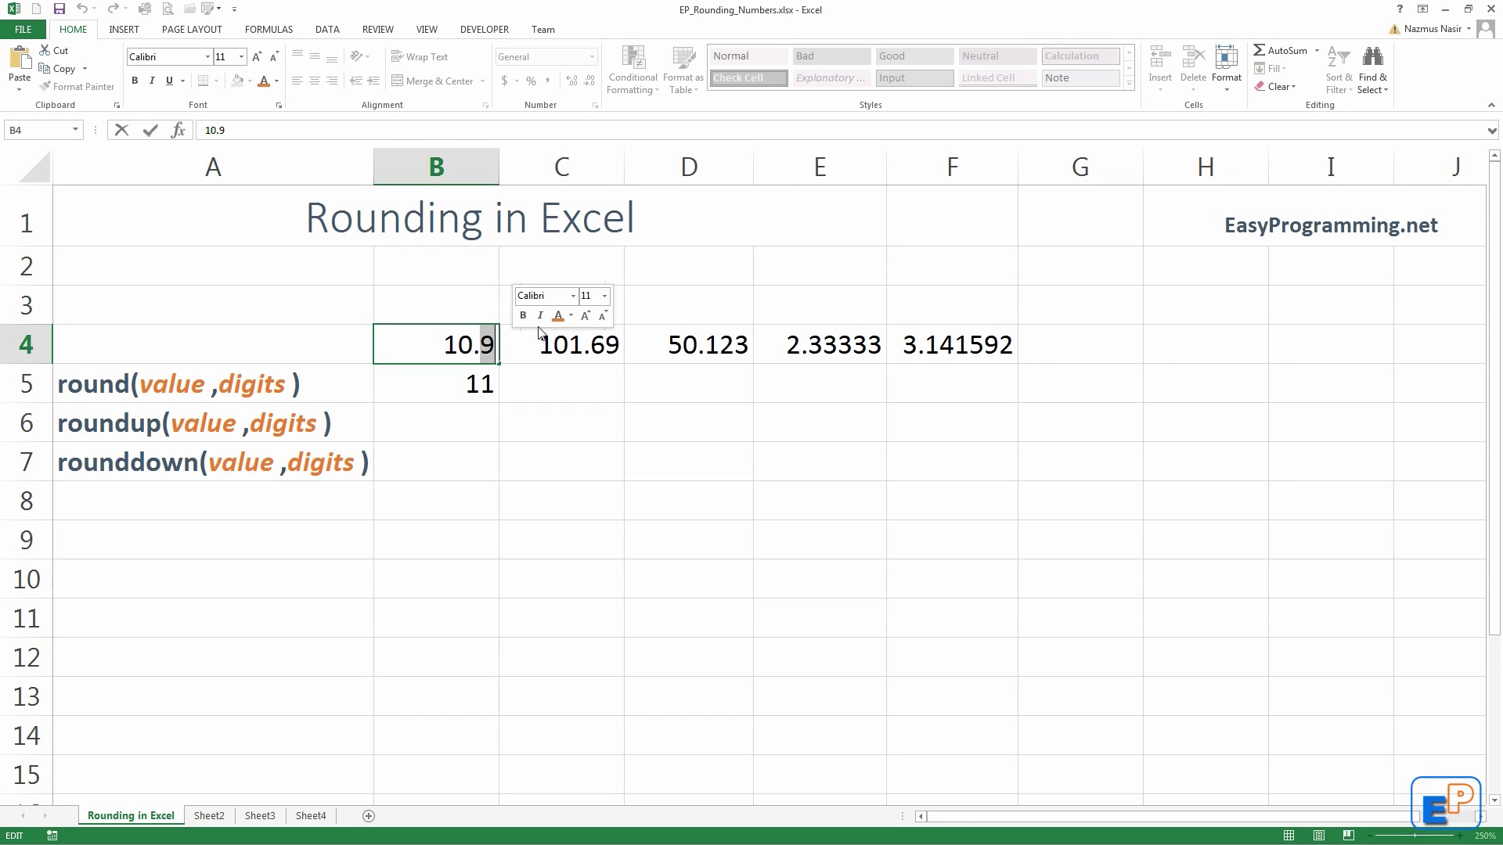
{"action": "left_click_drag", "start_coordinate": [474, 345], "coordinate": [442, 345]}
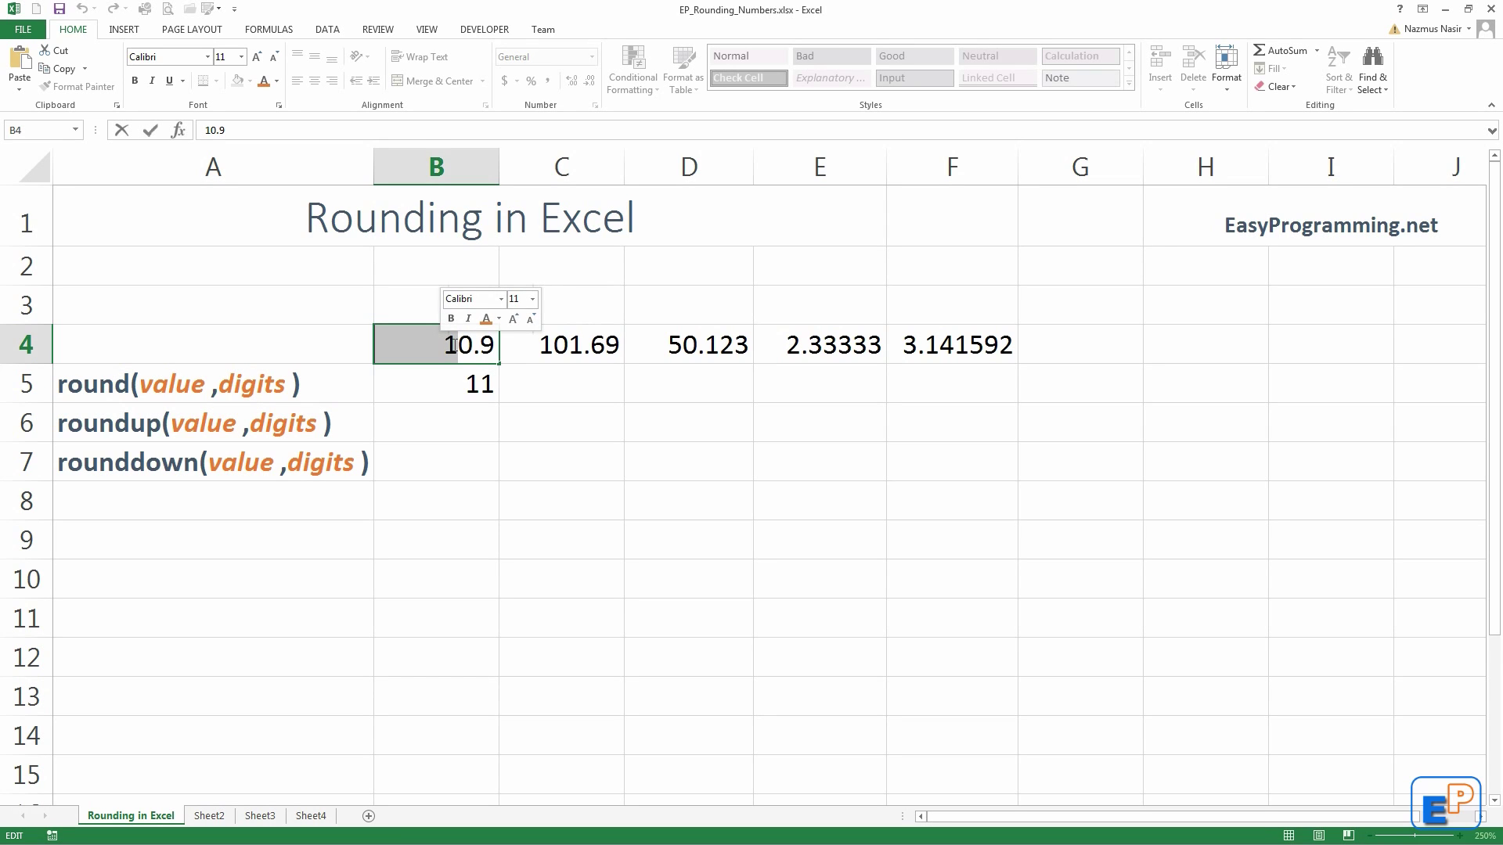
{"action": "left_click", "coordinate": [455, 424]}
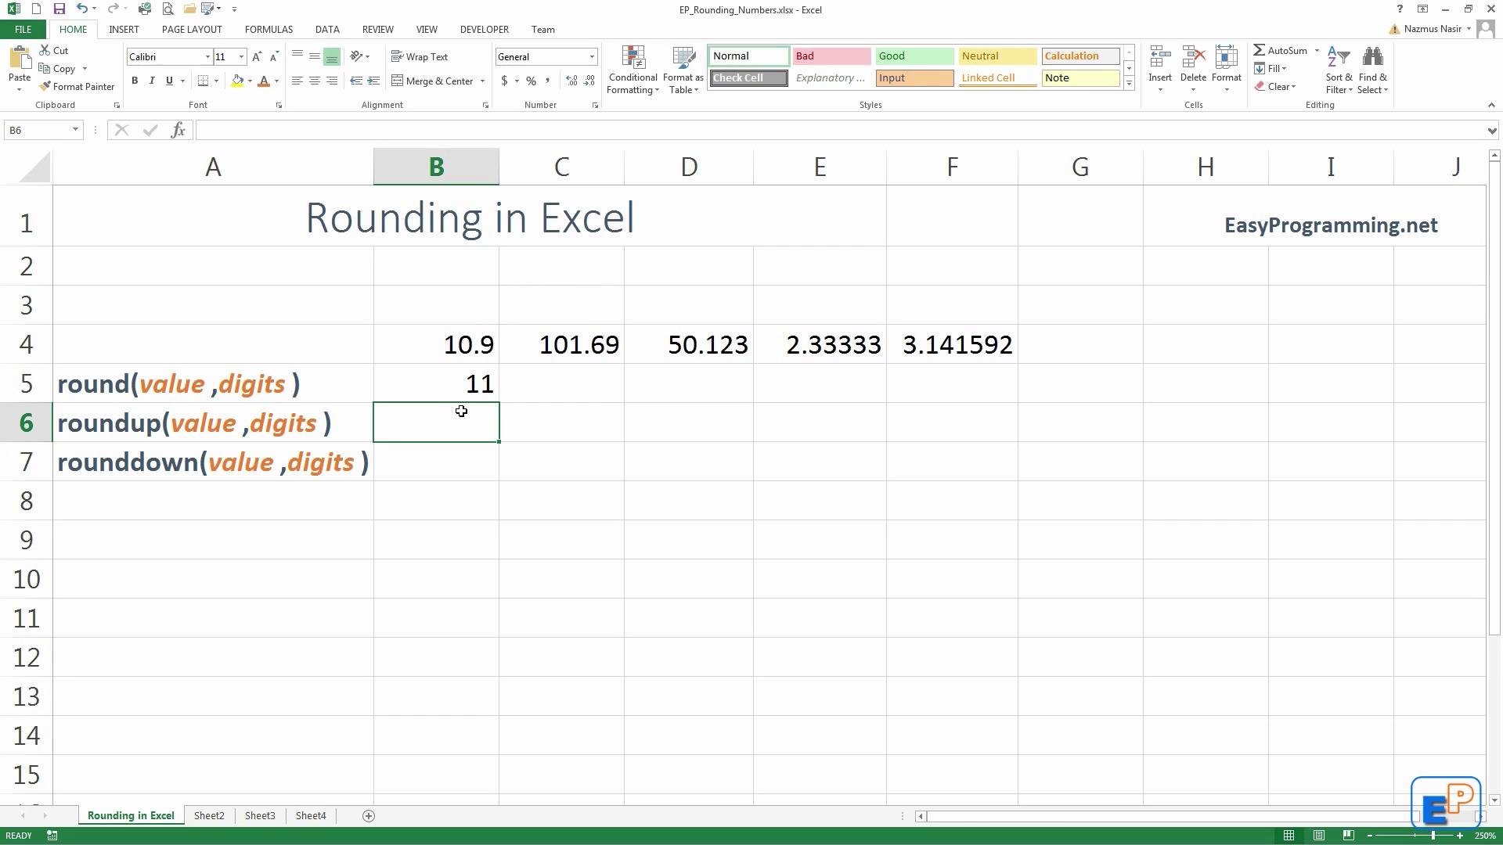
Step: Enter =ROUNDUP(B4,0) in B6, giving 11
{"action": "type", "text": "="}
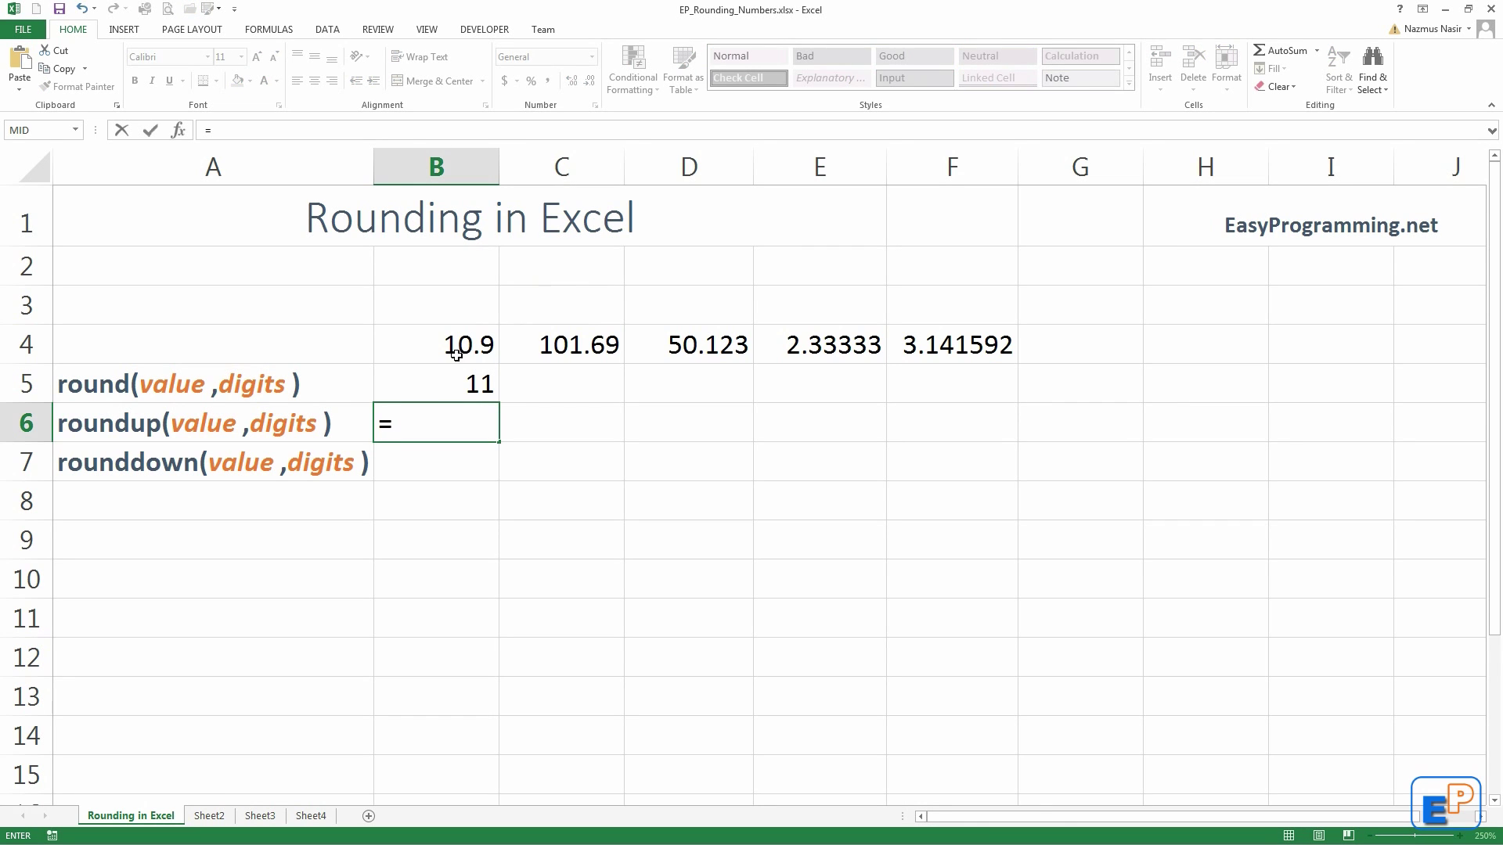
{"action": "left_click", "coordinate": [460, 362]}
{"action": "key", "text": "BackSpace"}
{"action": "key", "text": "BackSpace"}
{"action": "type", "text": "rou"}
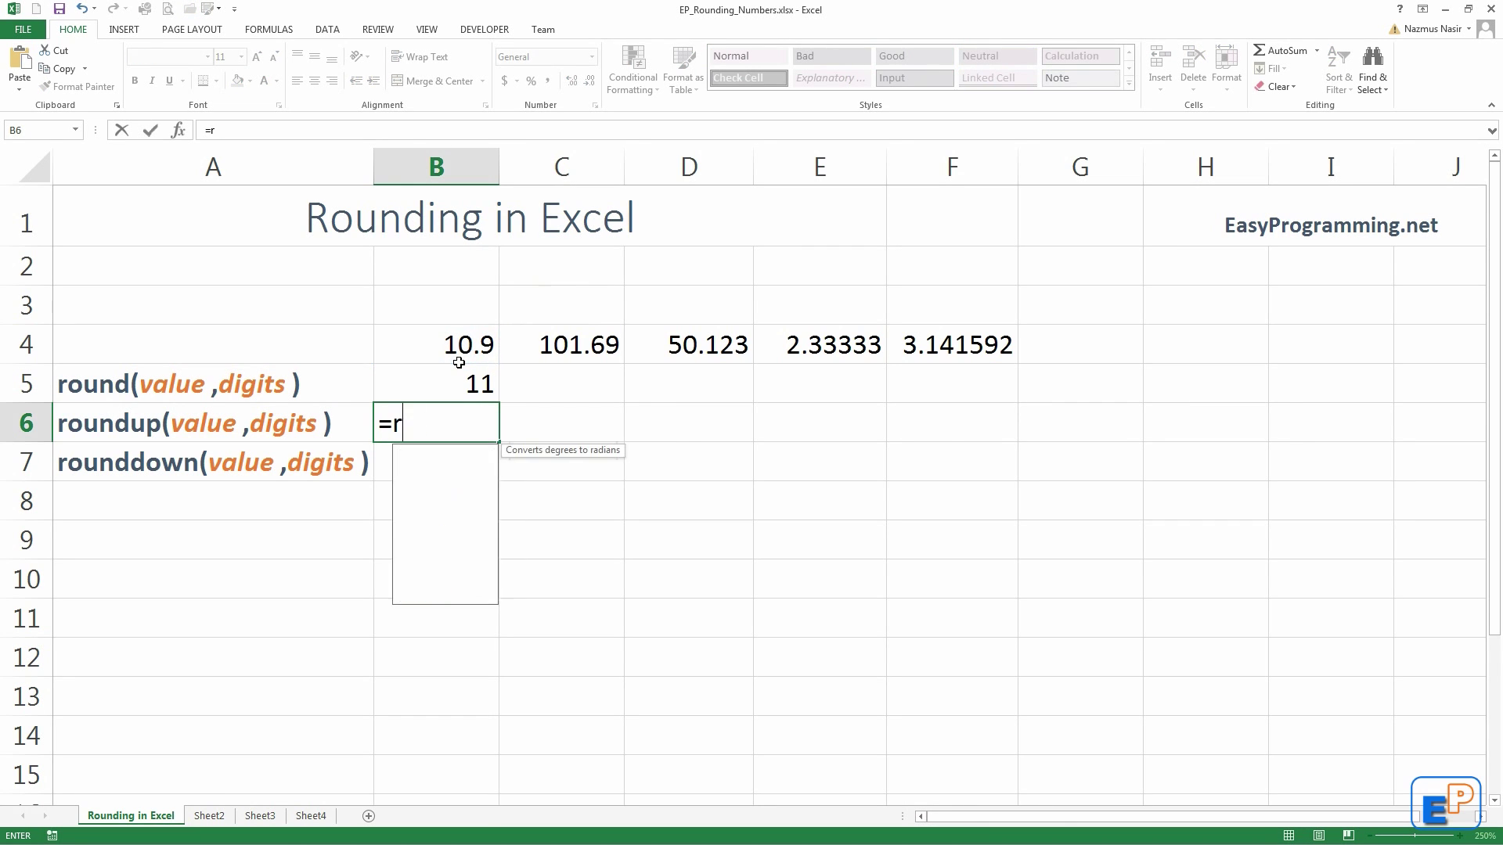
{"action": "key", "text": "Down"}
{"action": "key", "text": "Down"}
{"action": "key", "text": "Tab"}
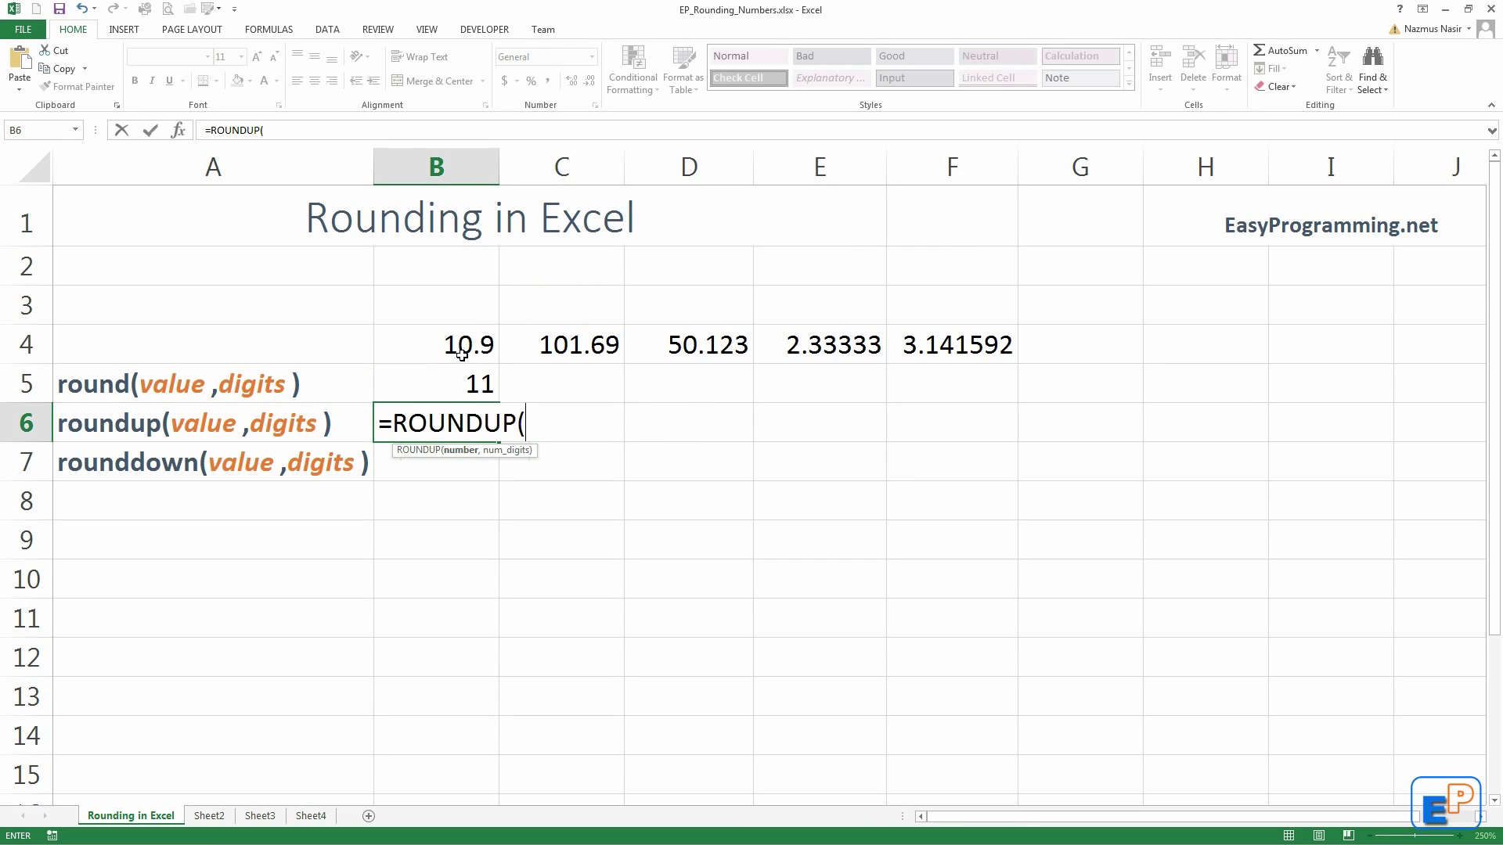
{"action": "left_click", "coordinate": [461, 354]}
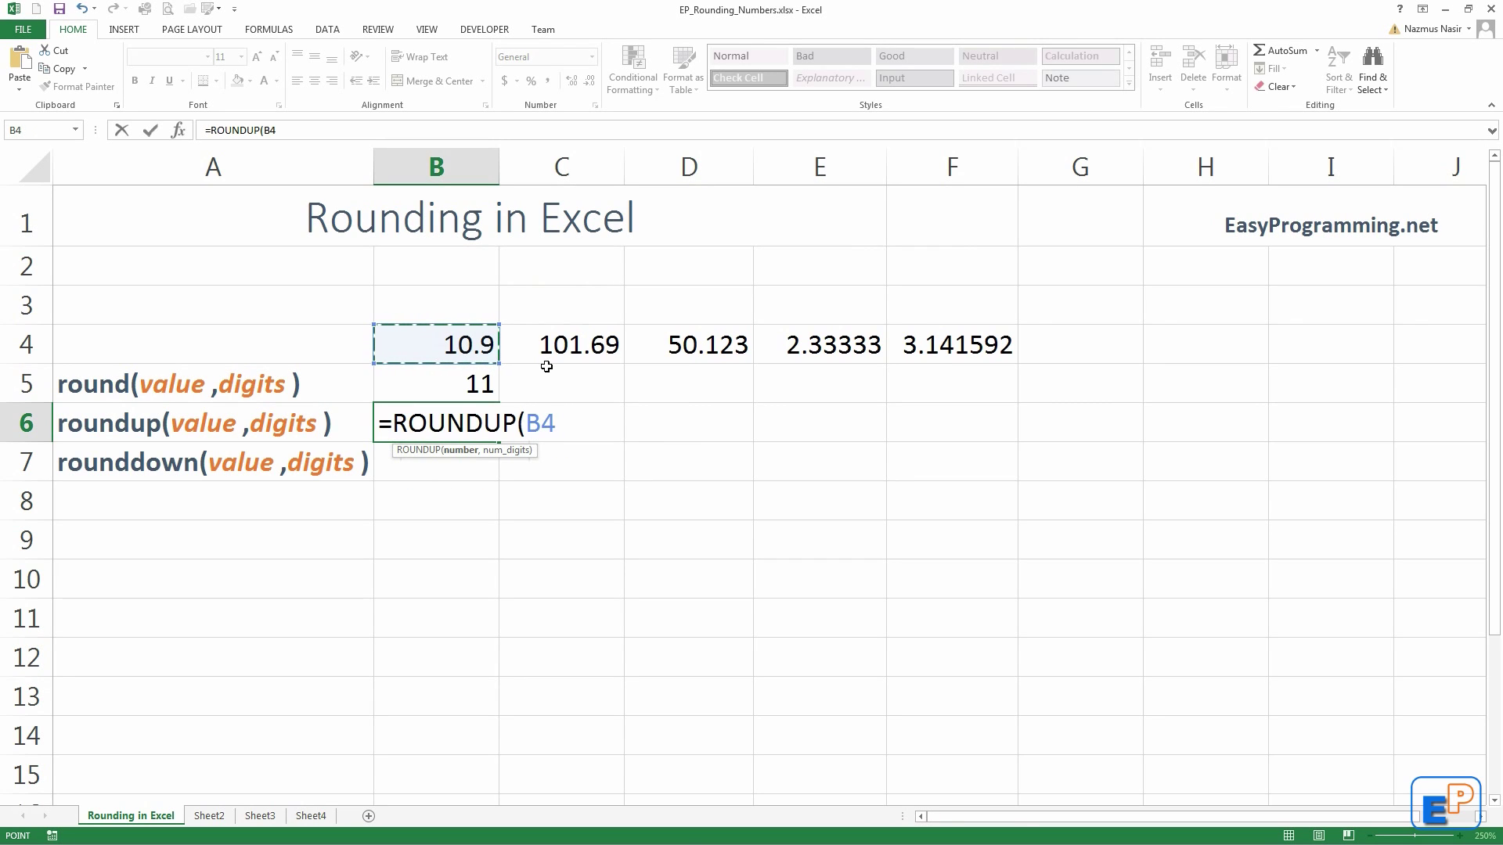
{"action": "type", "text": ","}
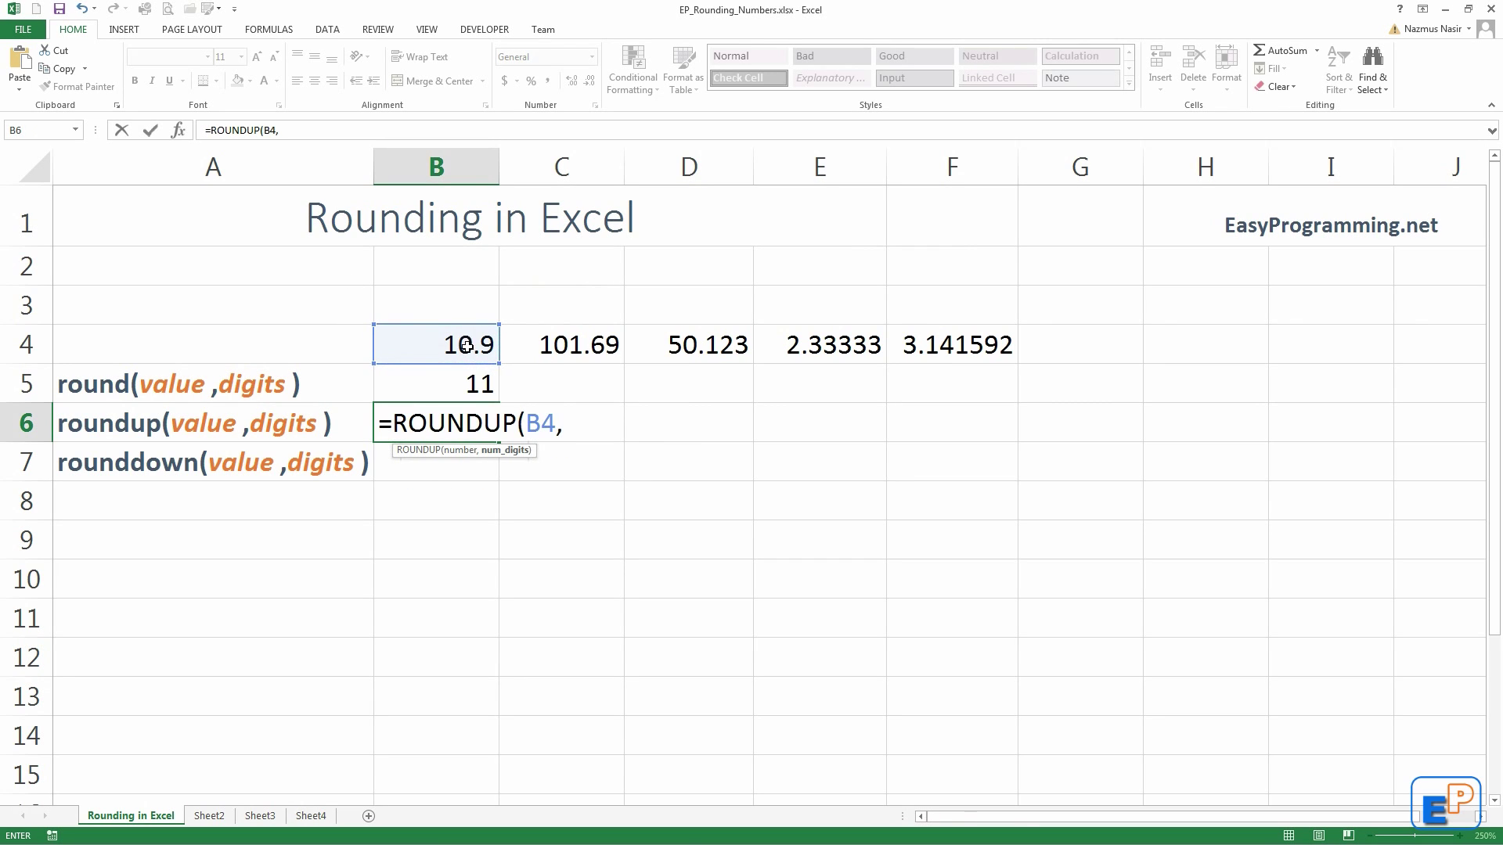
{"action": "type", "text": "0"}
{"action": "key", "text": "Return"}
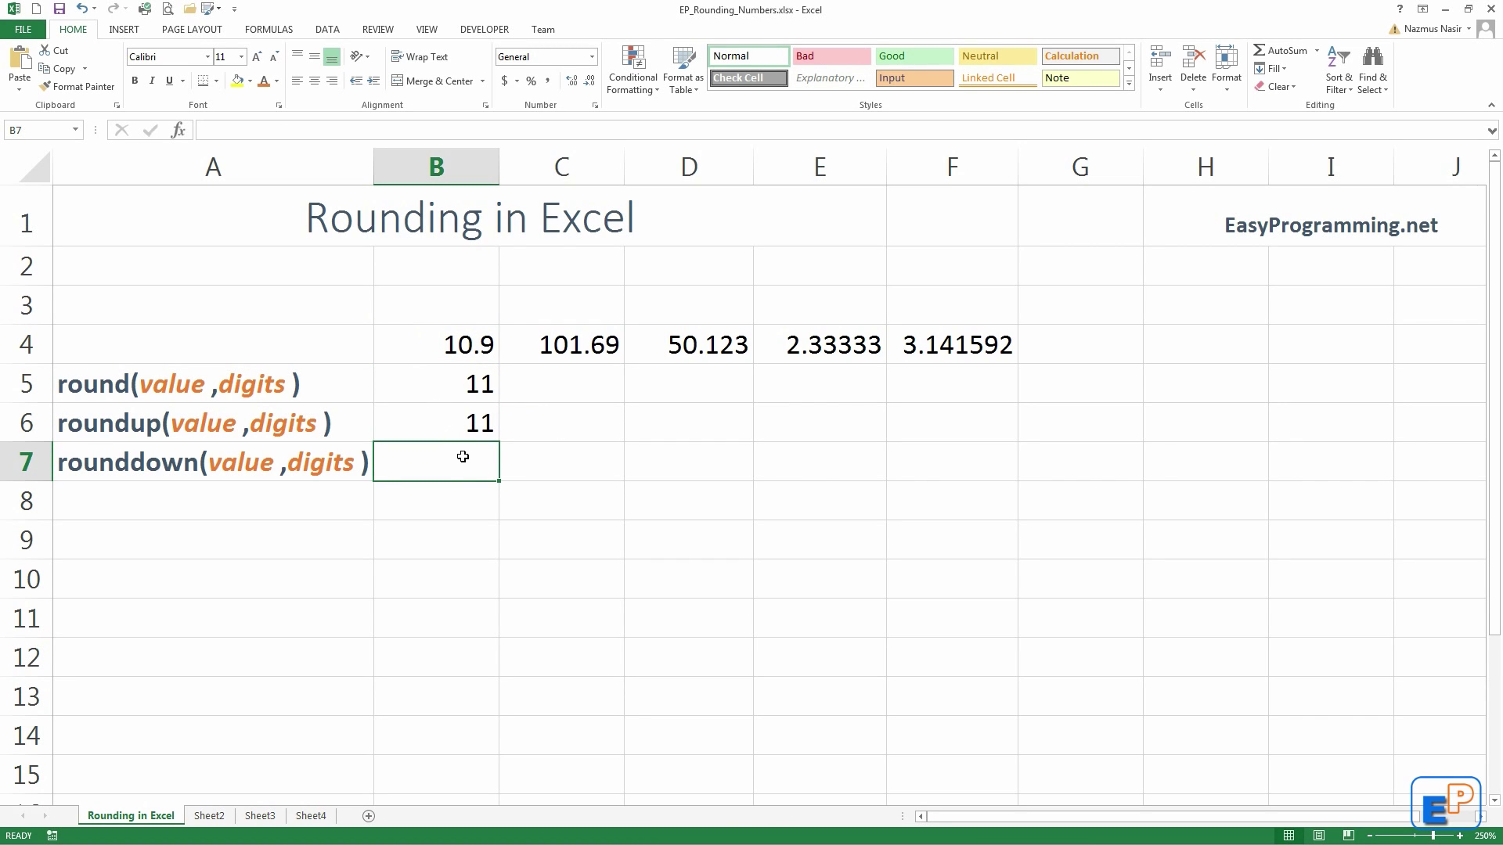
Step: Enter =ROUNDDOWN(B4,0) in B7, giving 10, and review results B5 to B7
{"action": "type", "text": "=round"}
{"action": "key", "text": "Down"}
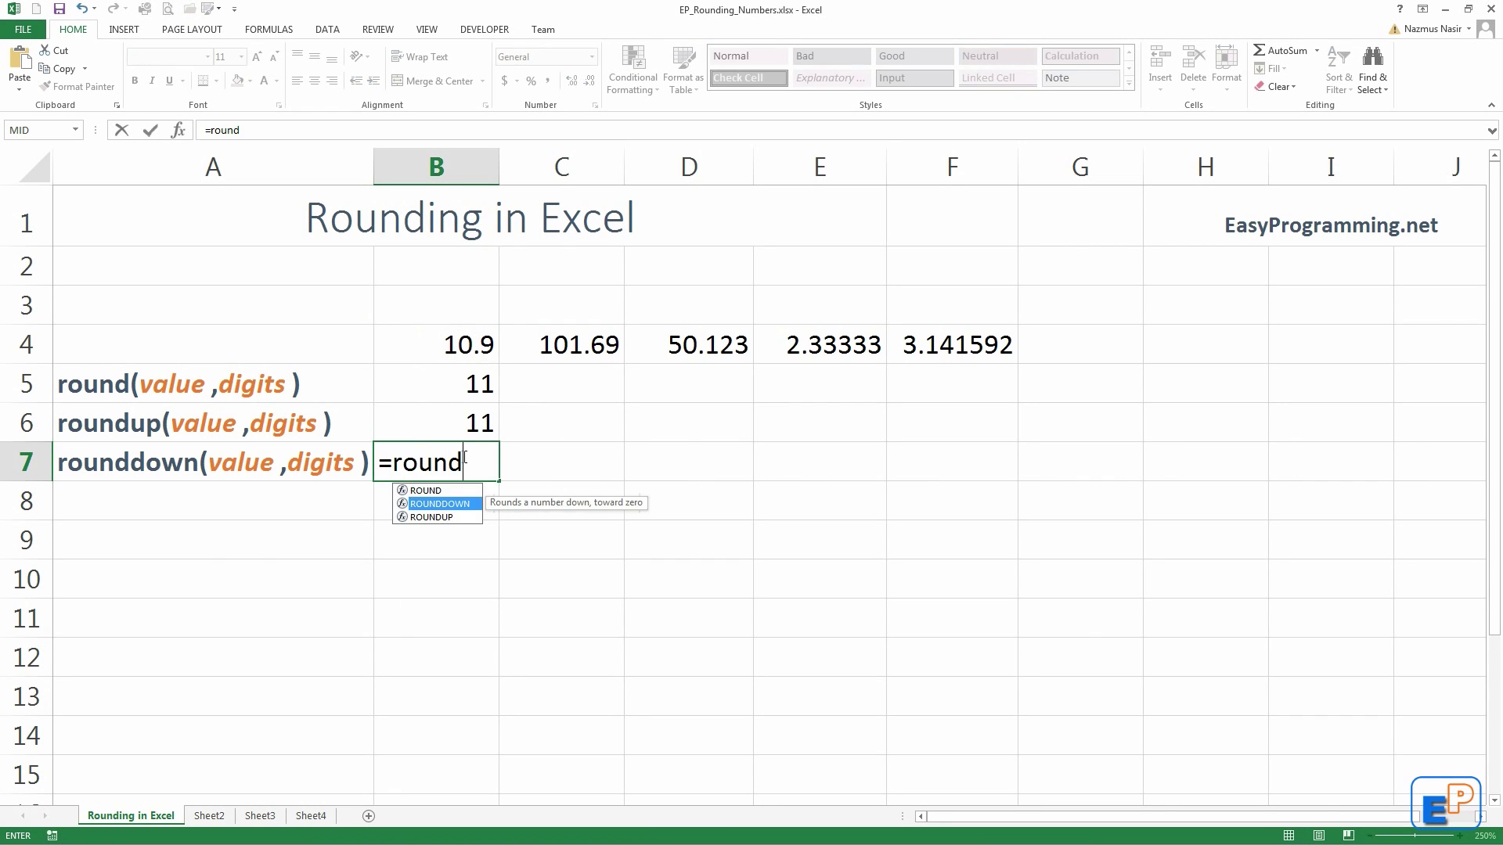
{"action": "key", "text": "Tab"}
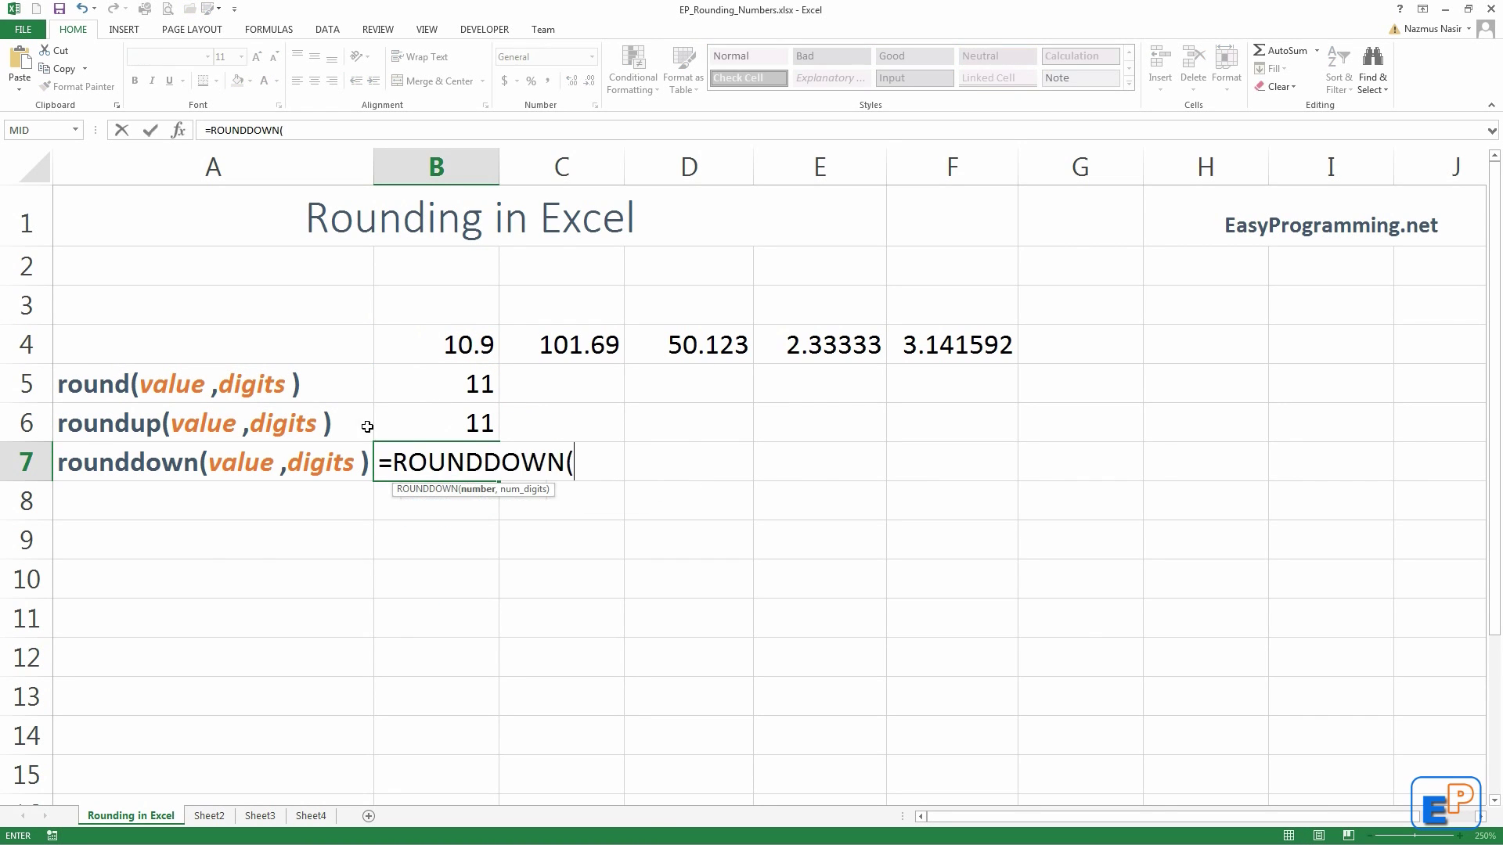
{"action": "left_click", "coordinate": [472, 346]}
{"action": "type", "text": ",0"}
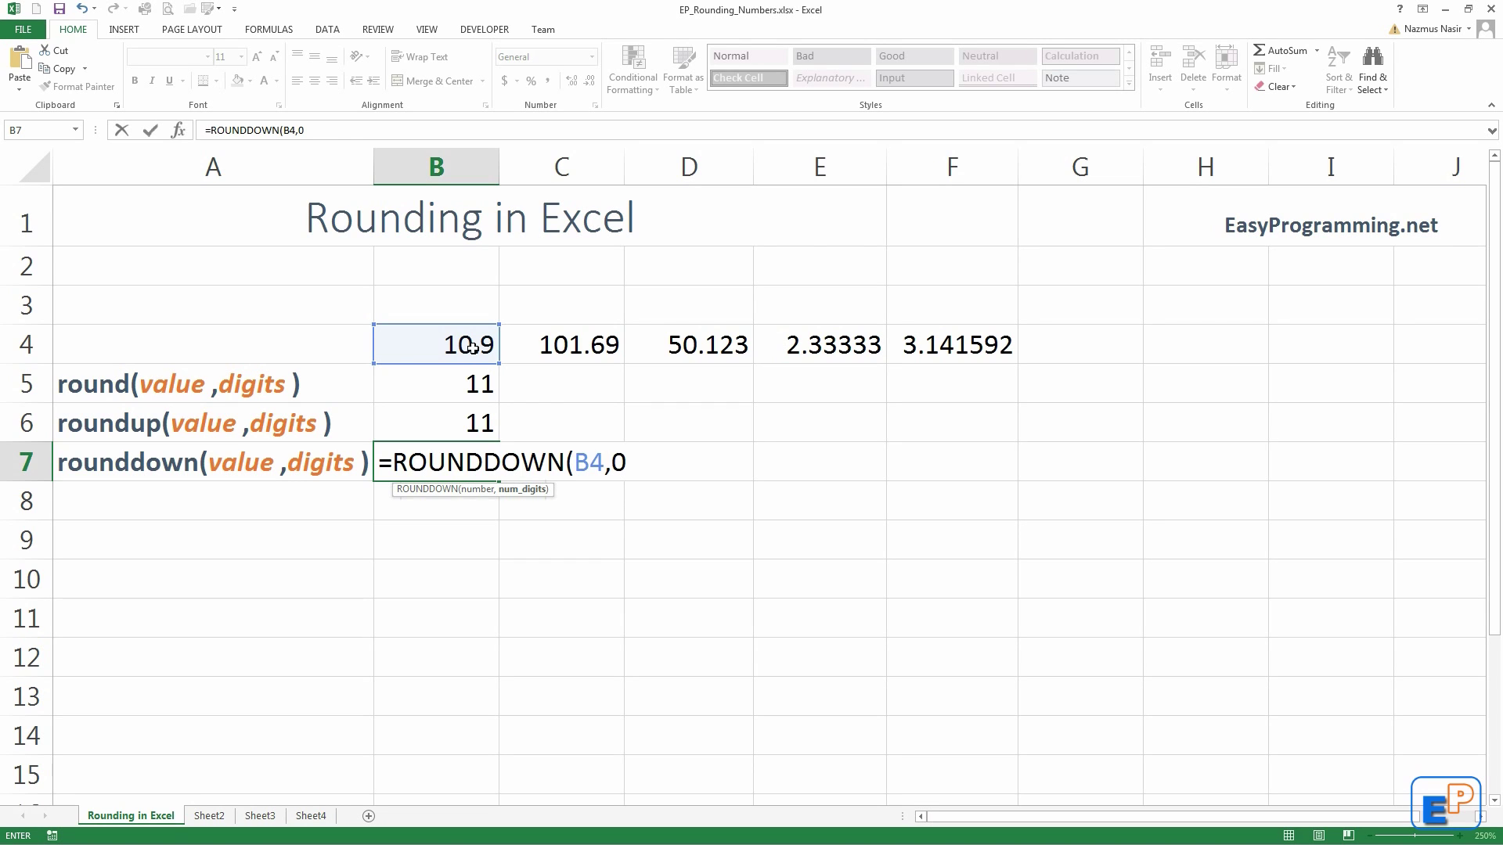
{"action": "key", "text": "Return"}
{"action": "key", "text": "Up"}
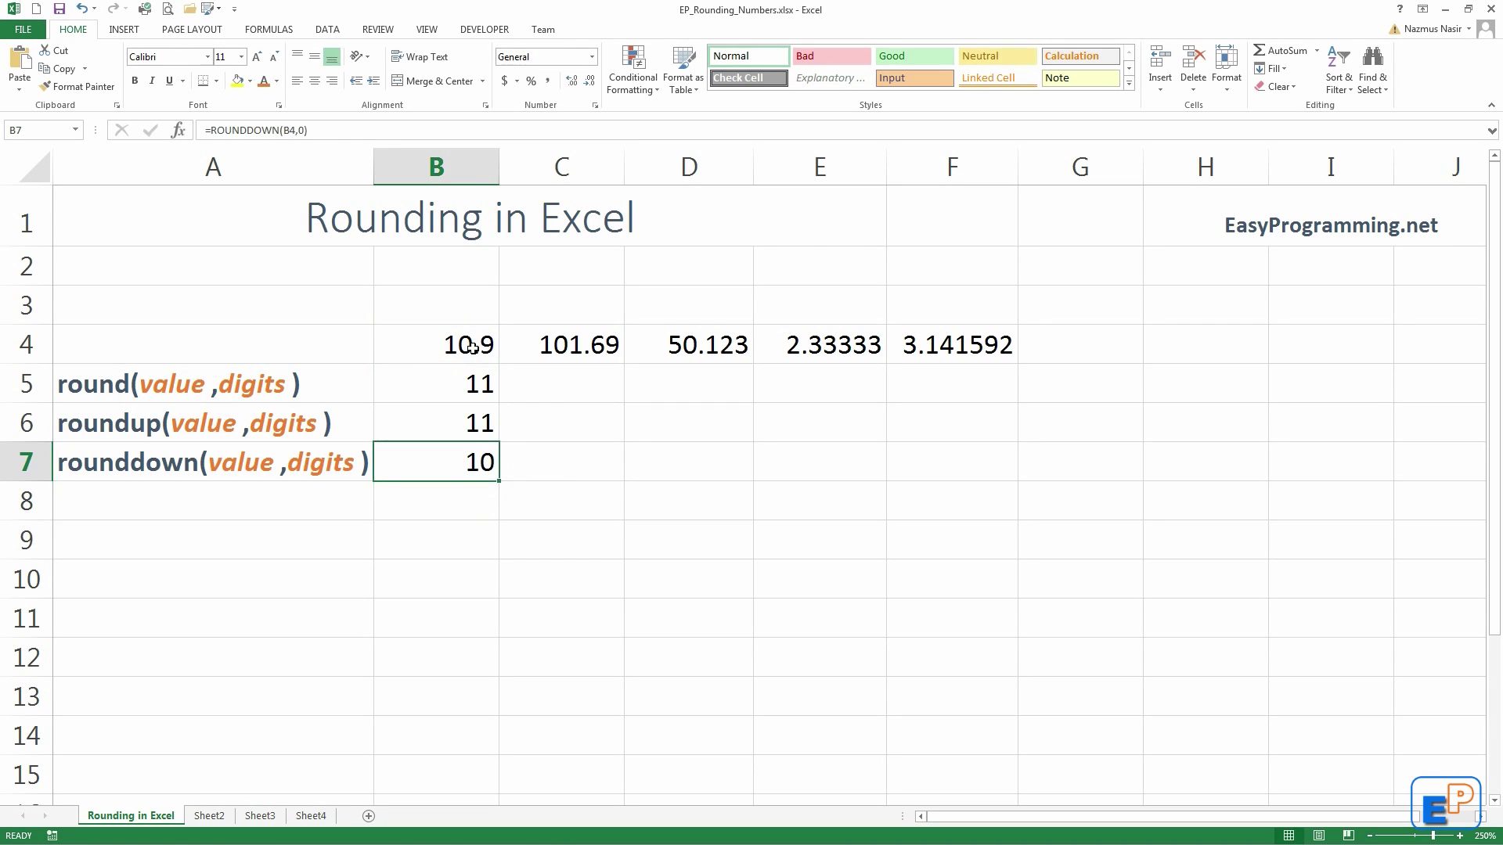
{"action": "key", "text": "Up"}
{"action": "key", "text": "Up"}
{"action": "key", "text": "Down"}
{"action": "key", "text": "Down"}
Step: Enter =ROUND(C4,1) in C5 so 101.69 shows as 101.7, then compare with B6's ROUNDUP formula
{"action": "left_click", "coordinate": [572, 389]}
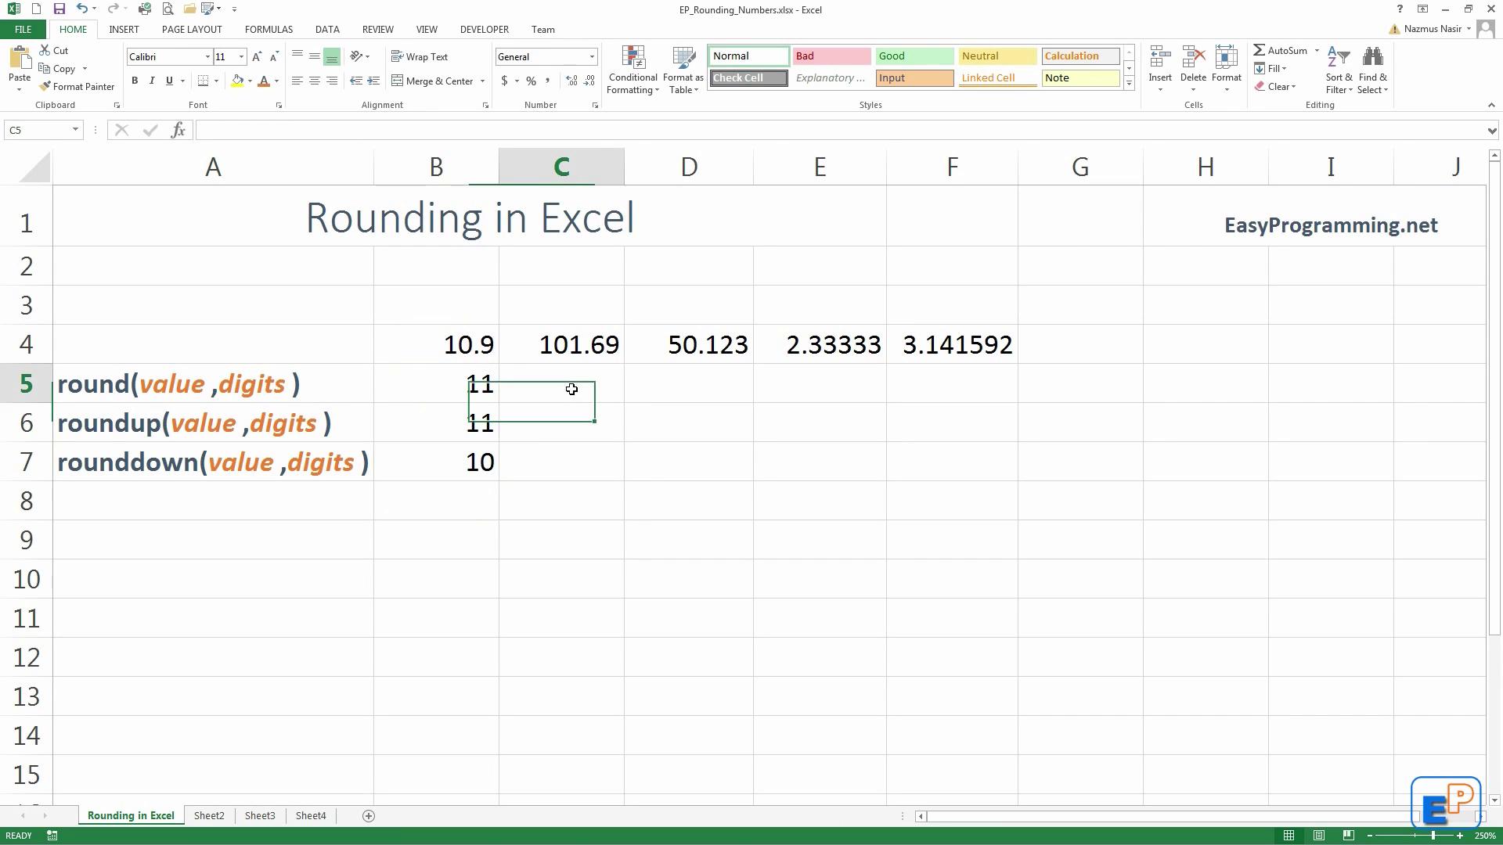
{"action": "type", "text": "="}
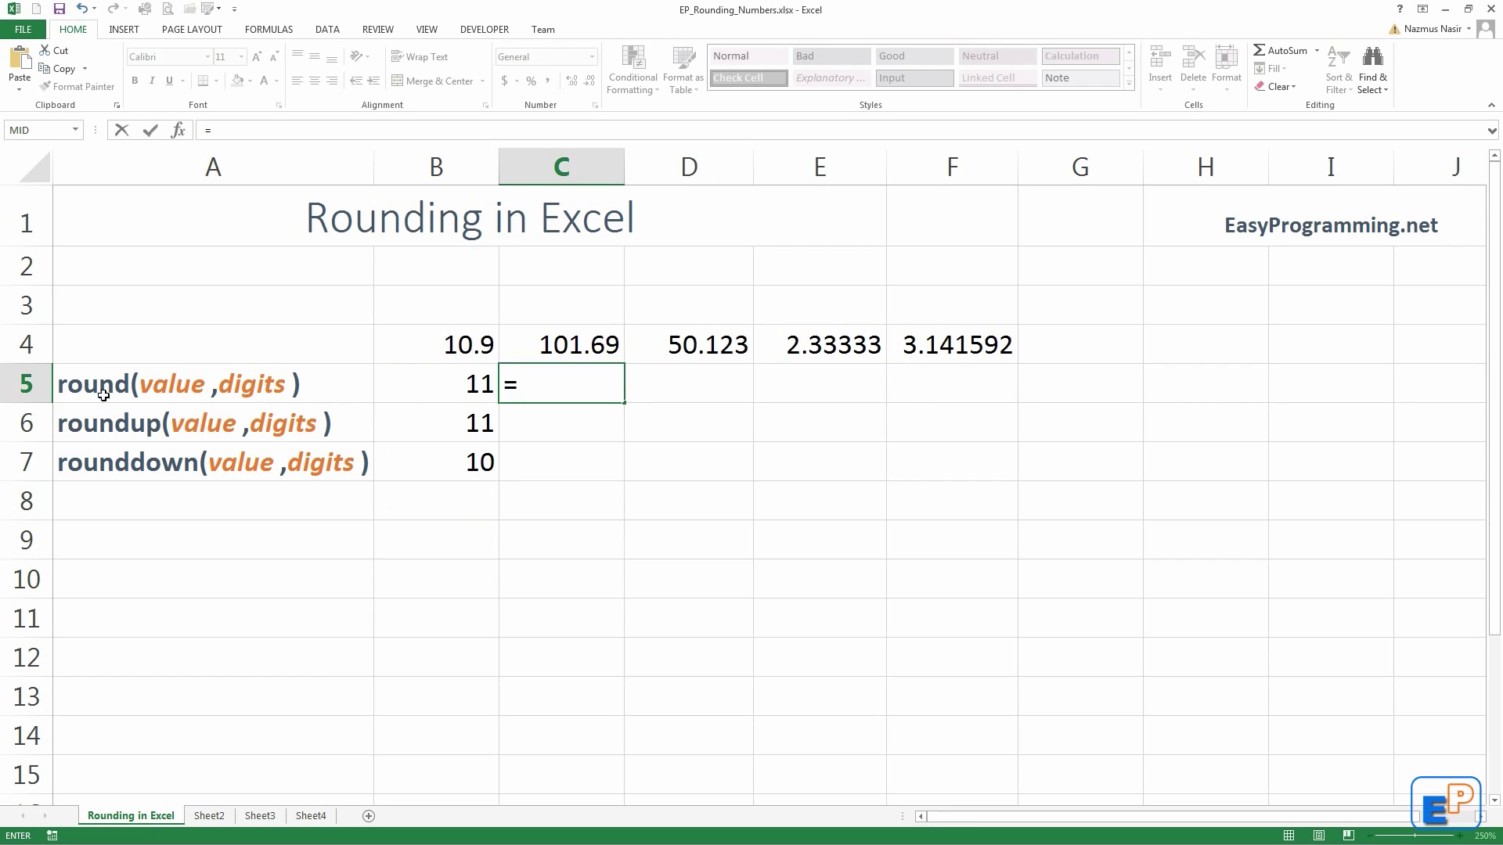
{"action": "type", "text": "round"}
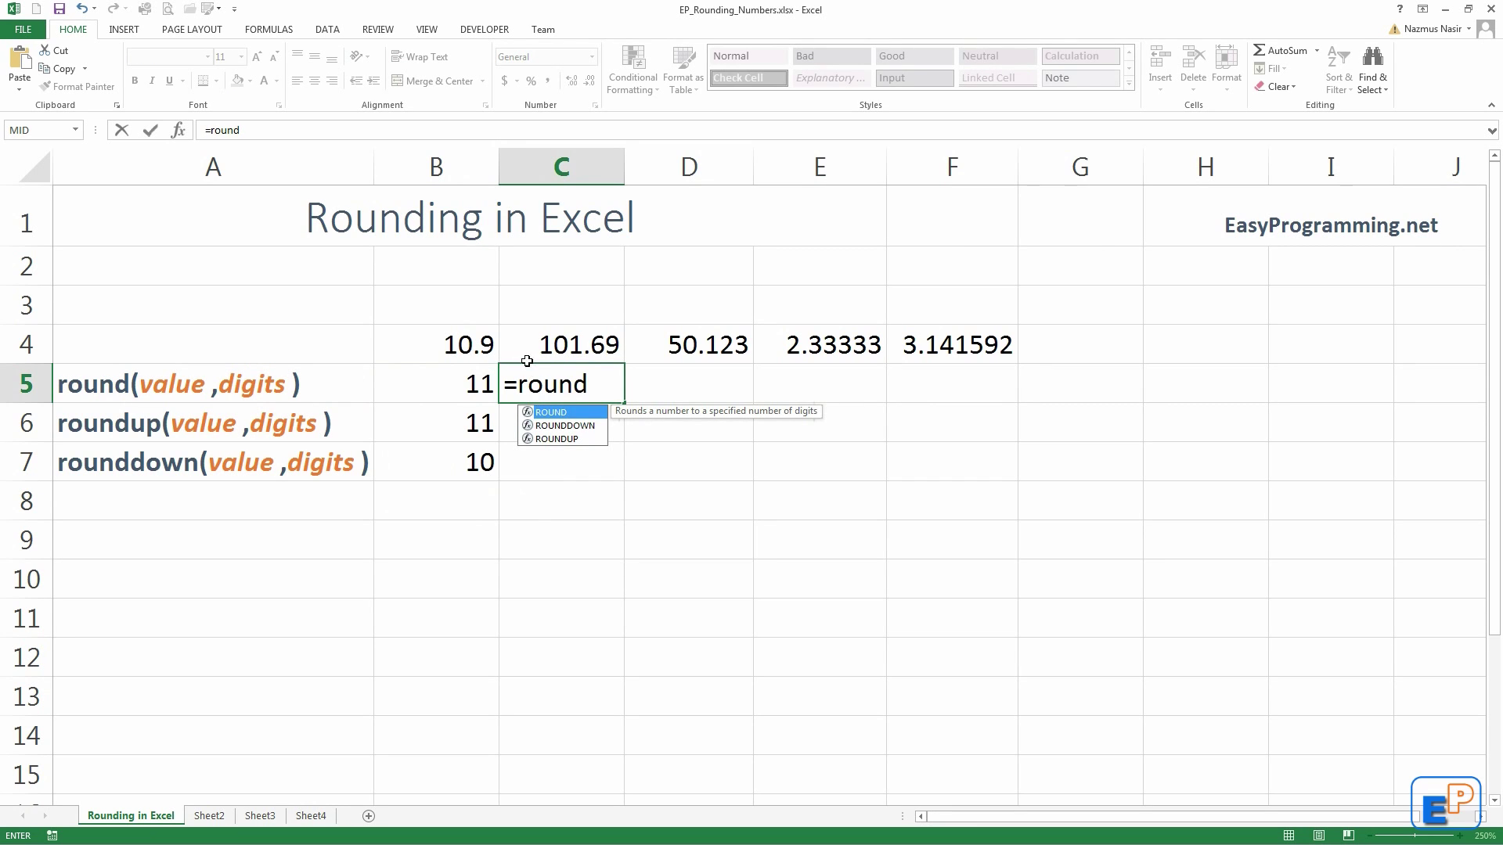
{"action": "key", "text": "Tab"}
{"action": "left_click", "coordinate": [554, 339]}
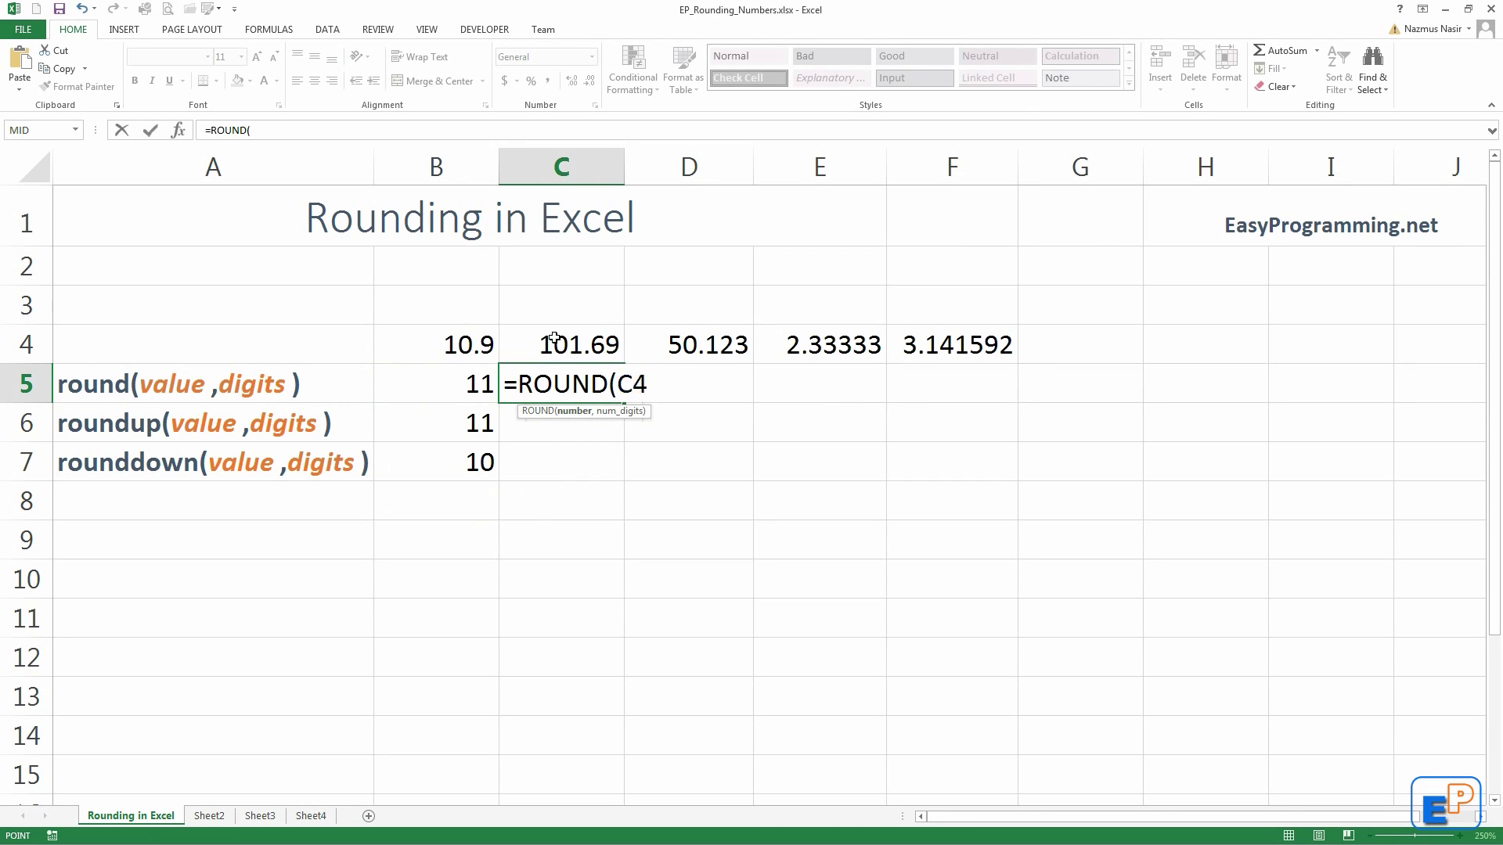
{"action": "type", "text": ",1"}
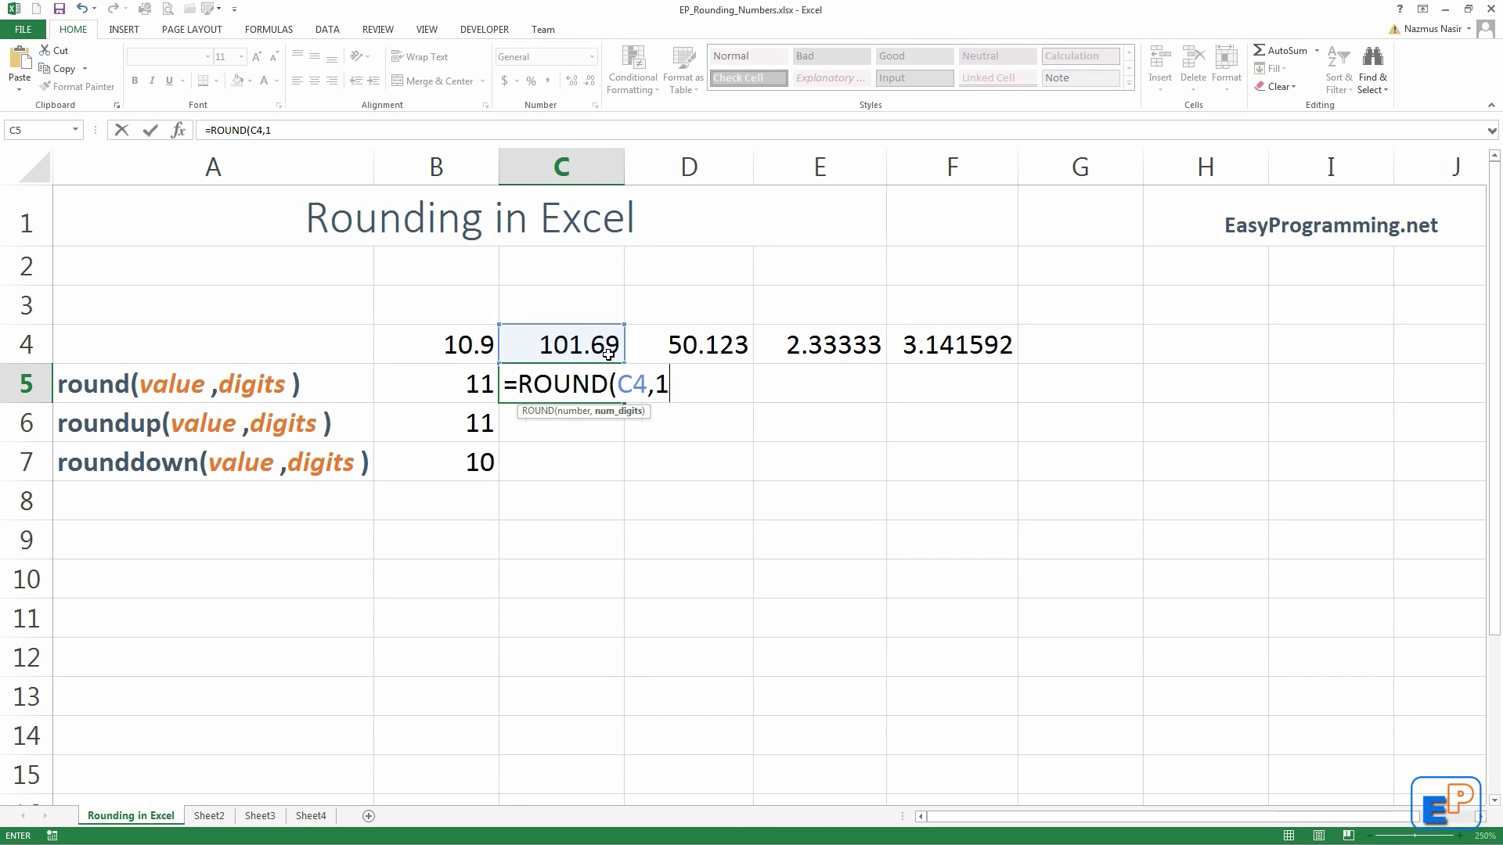
{"action": "key", "text": "Return"}
{"action": "key", "text": "Up"}
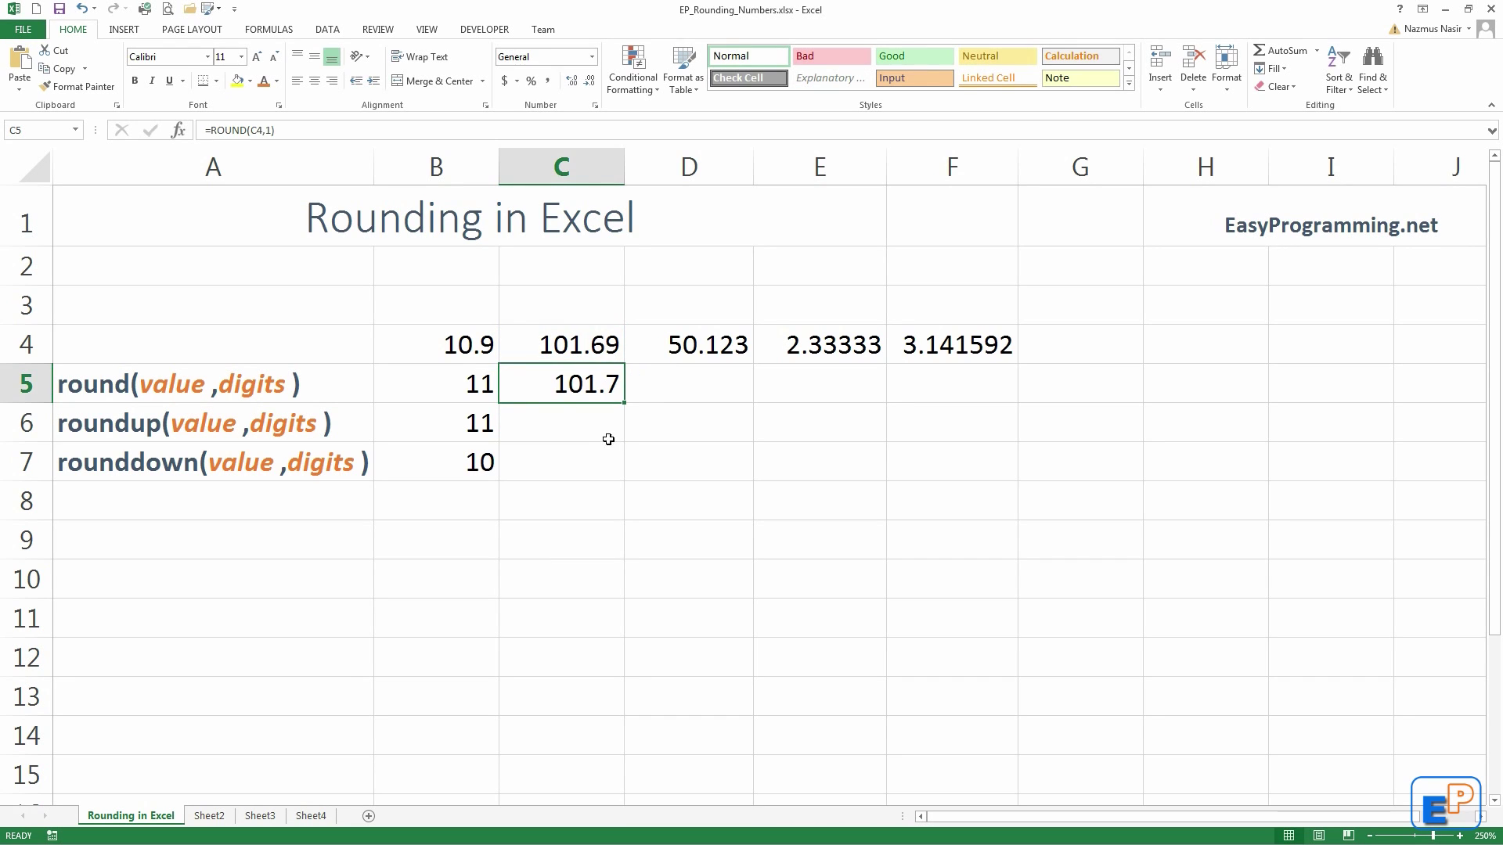
{"action": "left_click", "coordinate": [571, 413]}
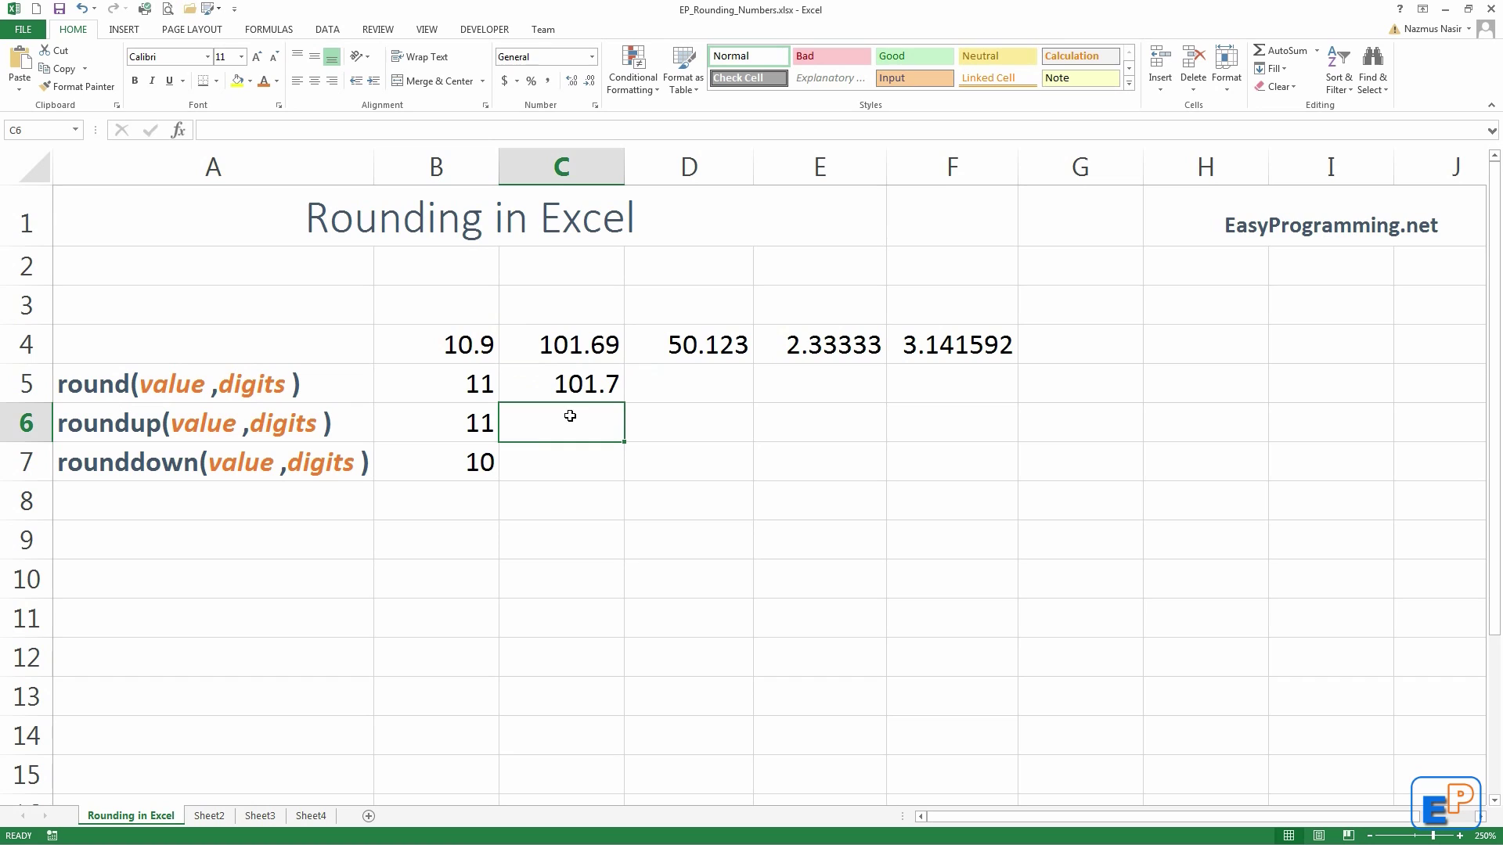
{"action": "left_click", "coordinate": [489, 414]}
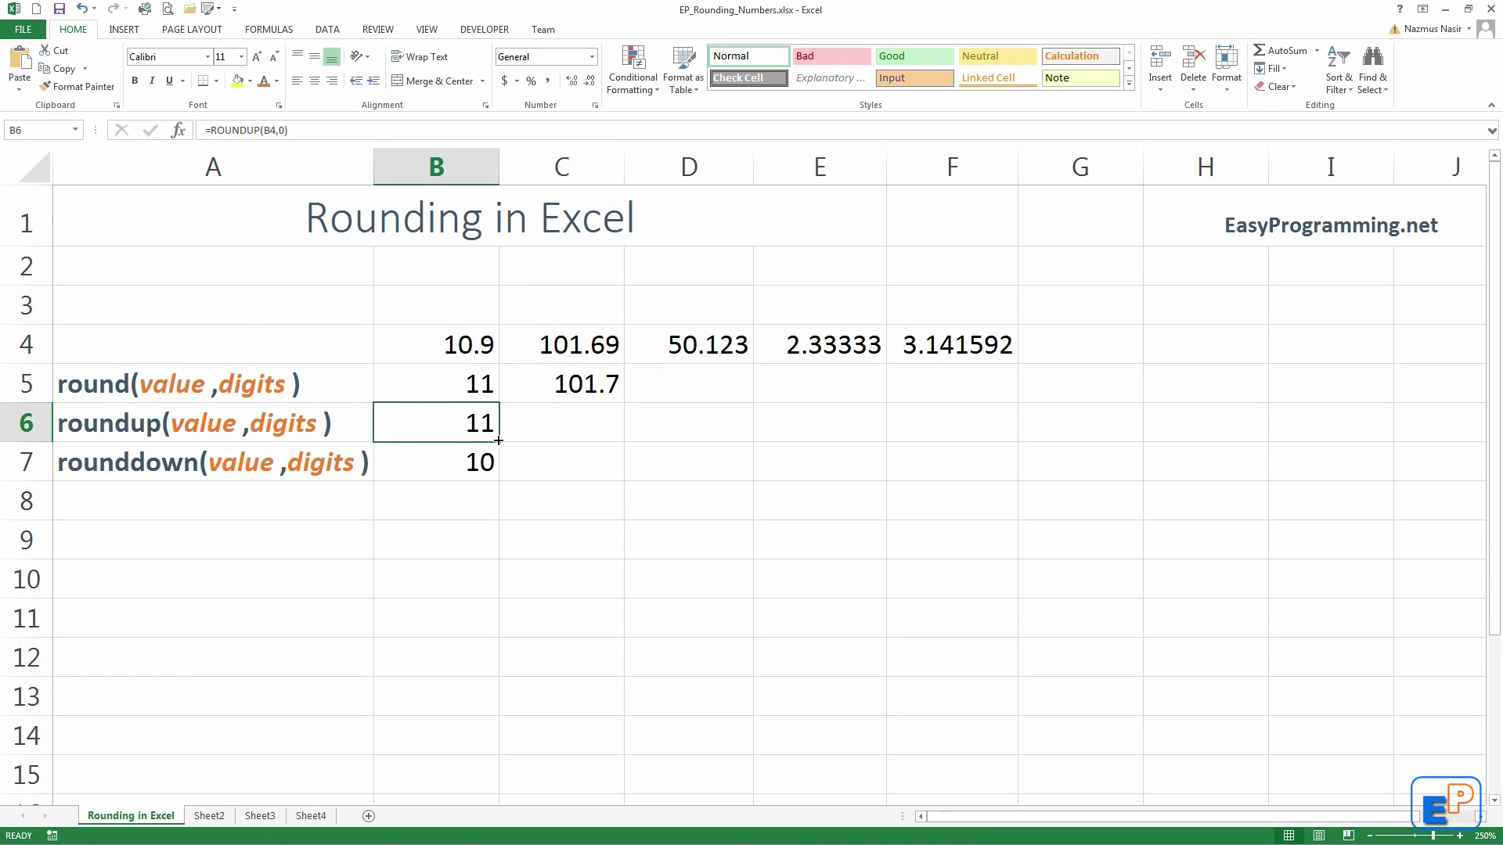
Step: Enter =ROUNDUP(C4,1) in C6, showing 101.7
{"action": "left_click_drag", "start_coordinate": [498, 441], "coordinate": [470, 427]}
{"action": "left_click", "coordinate": [520, 423]}
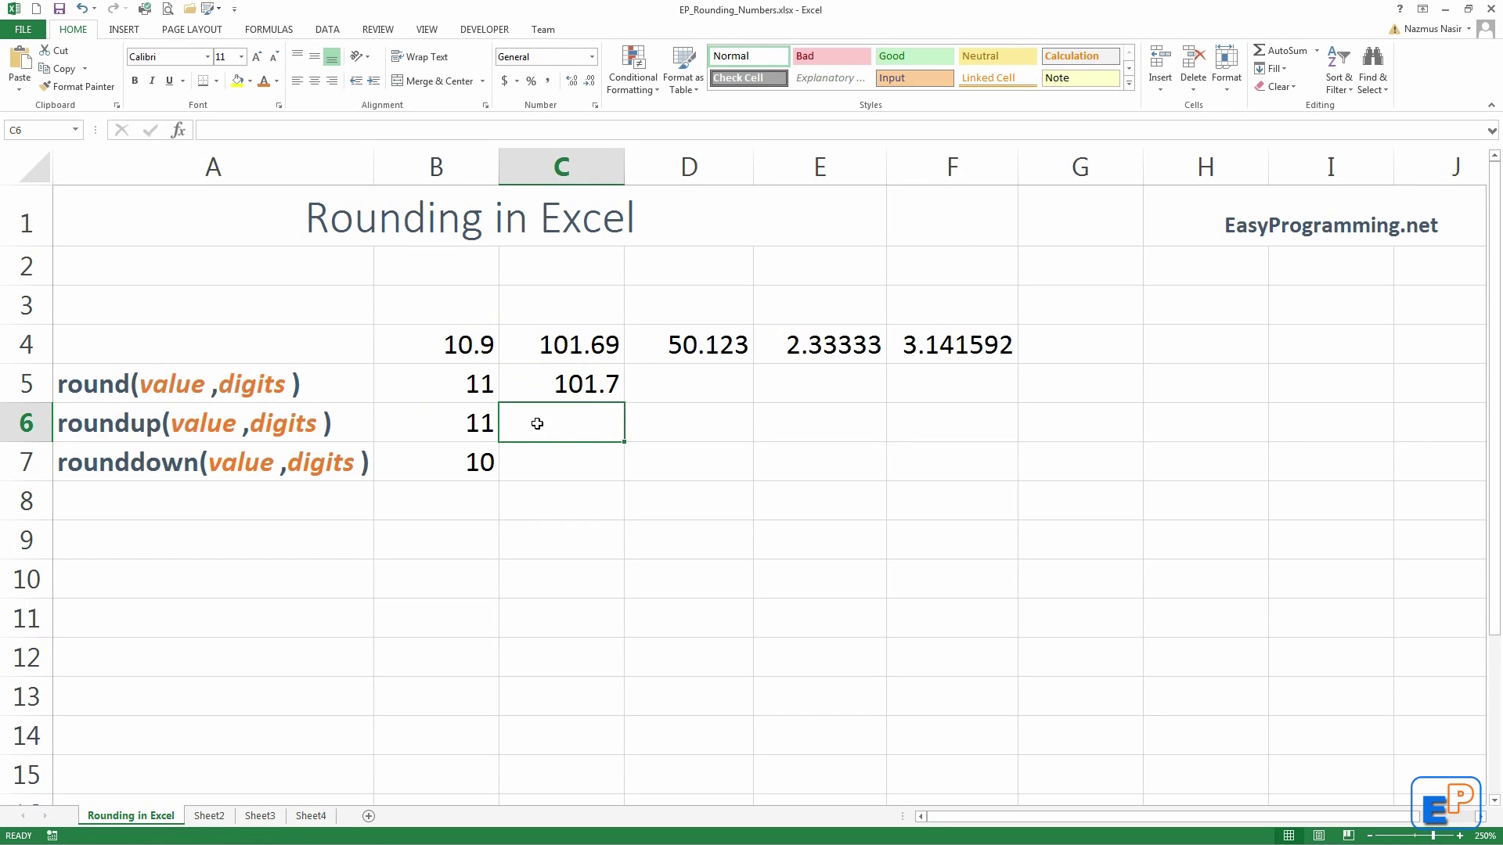
{"action": "type", "text": "="}
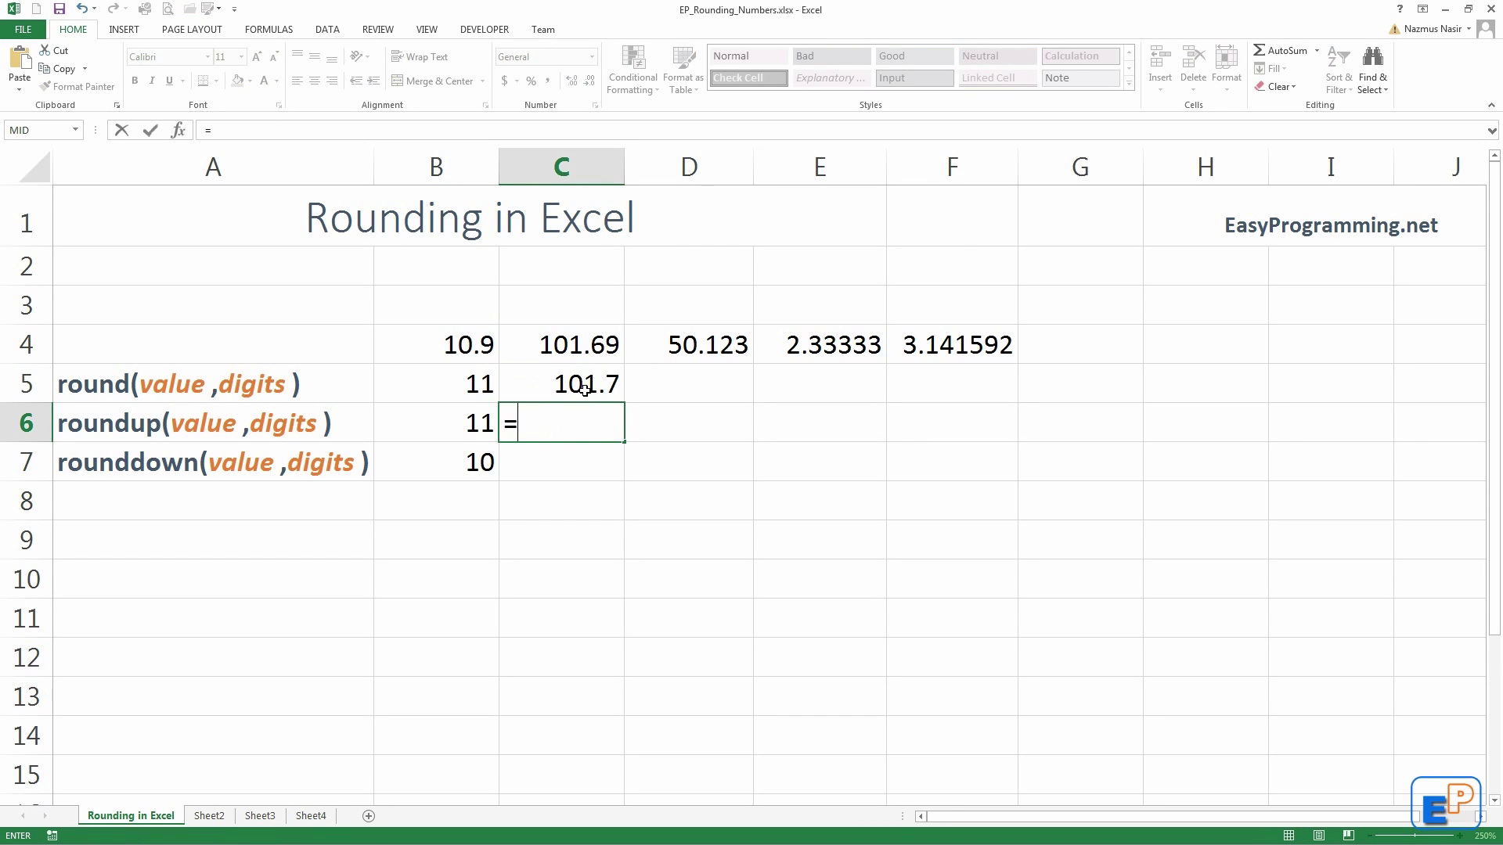
{"action": "type", "text": "round"}
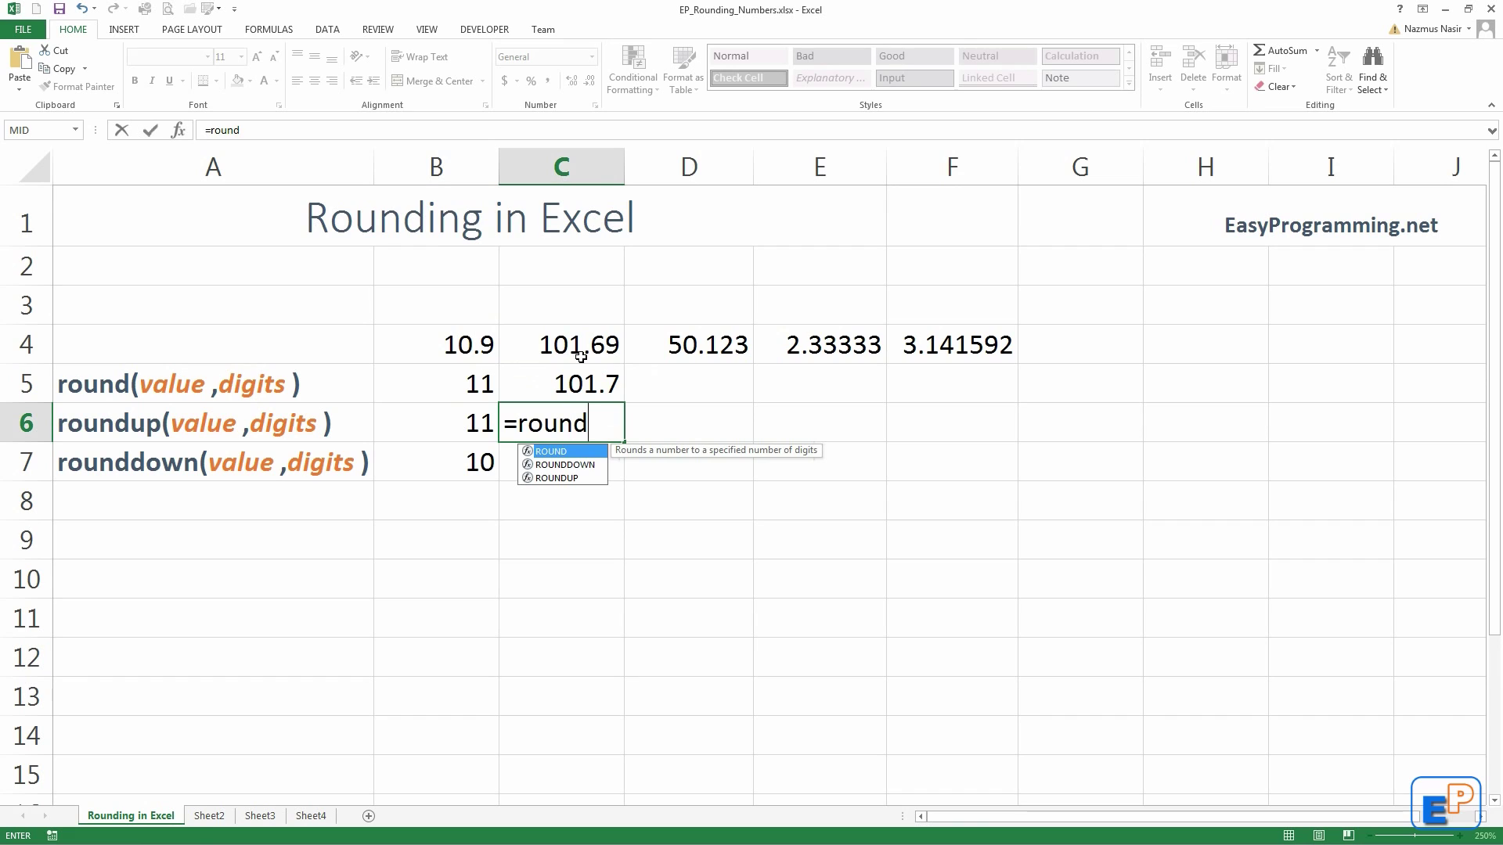
{"action": "key", "text": "Down"}
{"action": "key", "text": "Down"}
{"action": "key", "text": "Tab"}
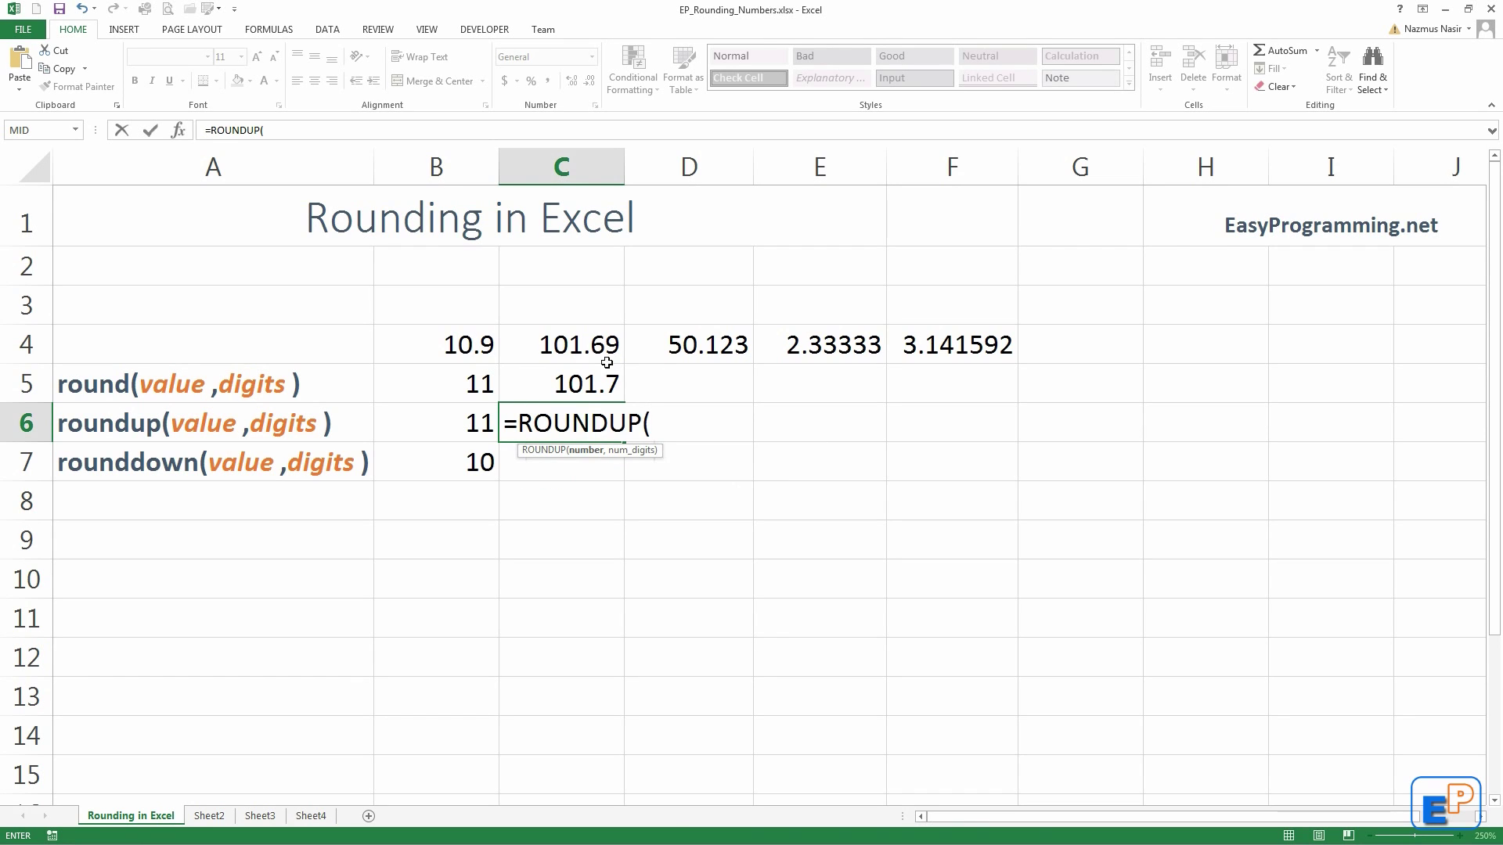
{"action": "left_click", "coordinate": [597, 357]}
{"action": "type", "text": ","}
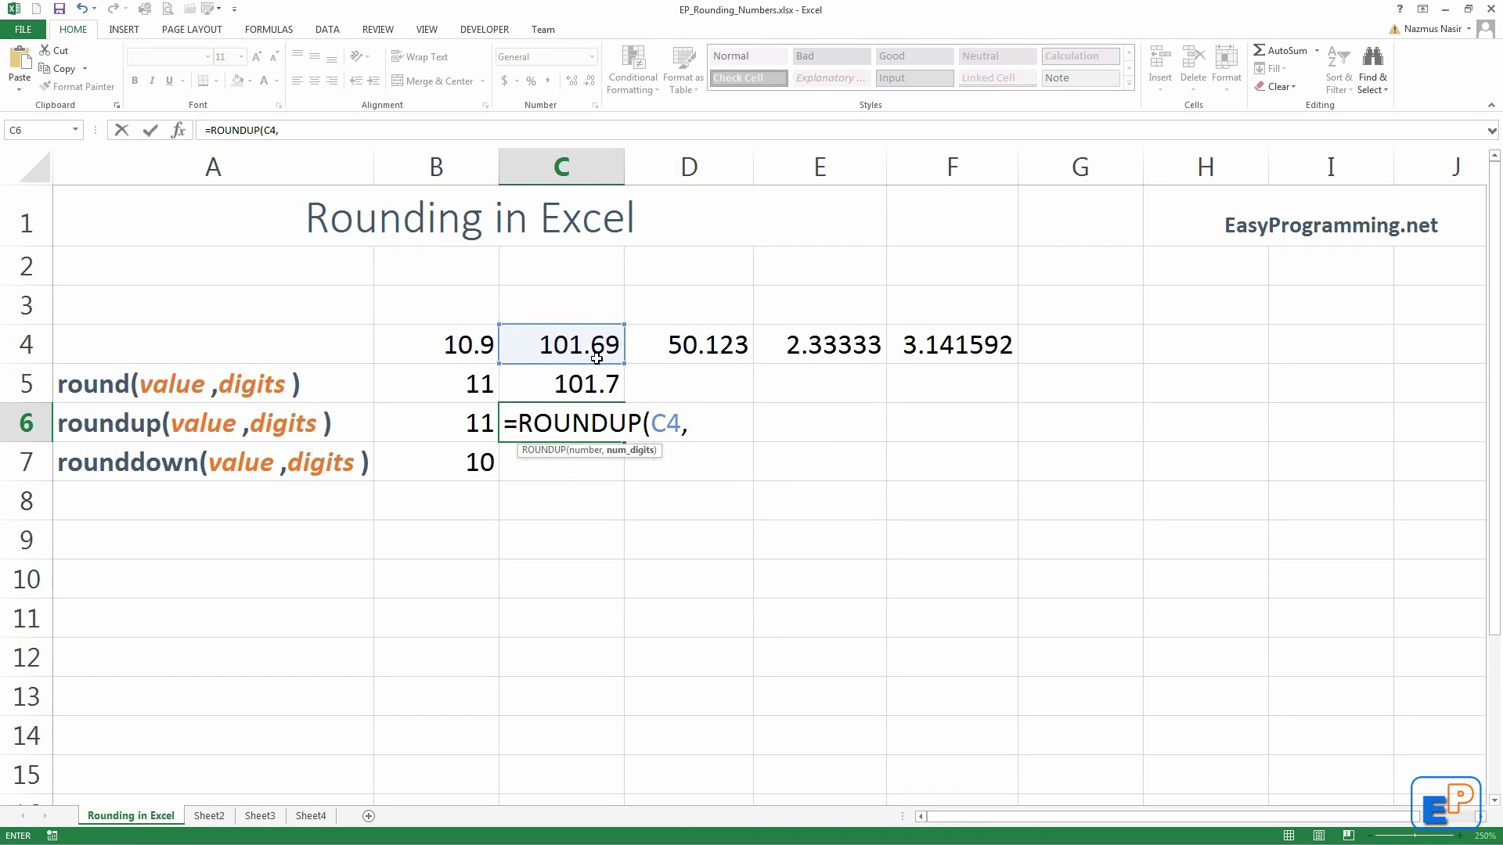
{"action": "type", "text": "1"}
{"action": "key", "text": "Return"}
{"action": "left_click", "coordinate": [558, 430]}
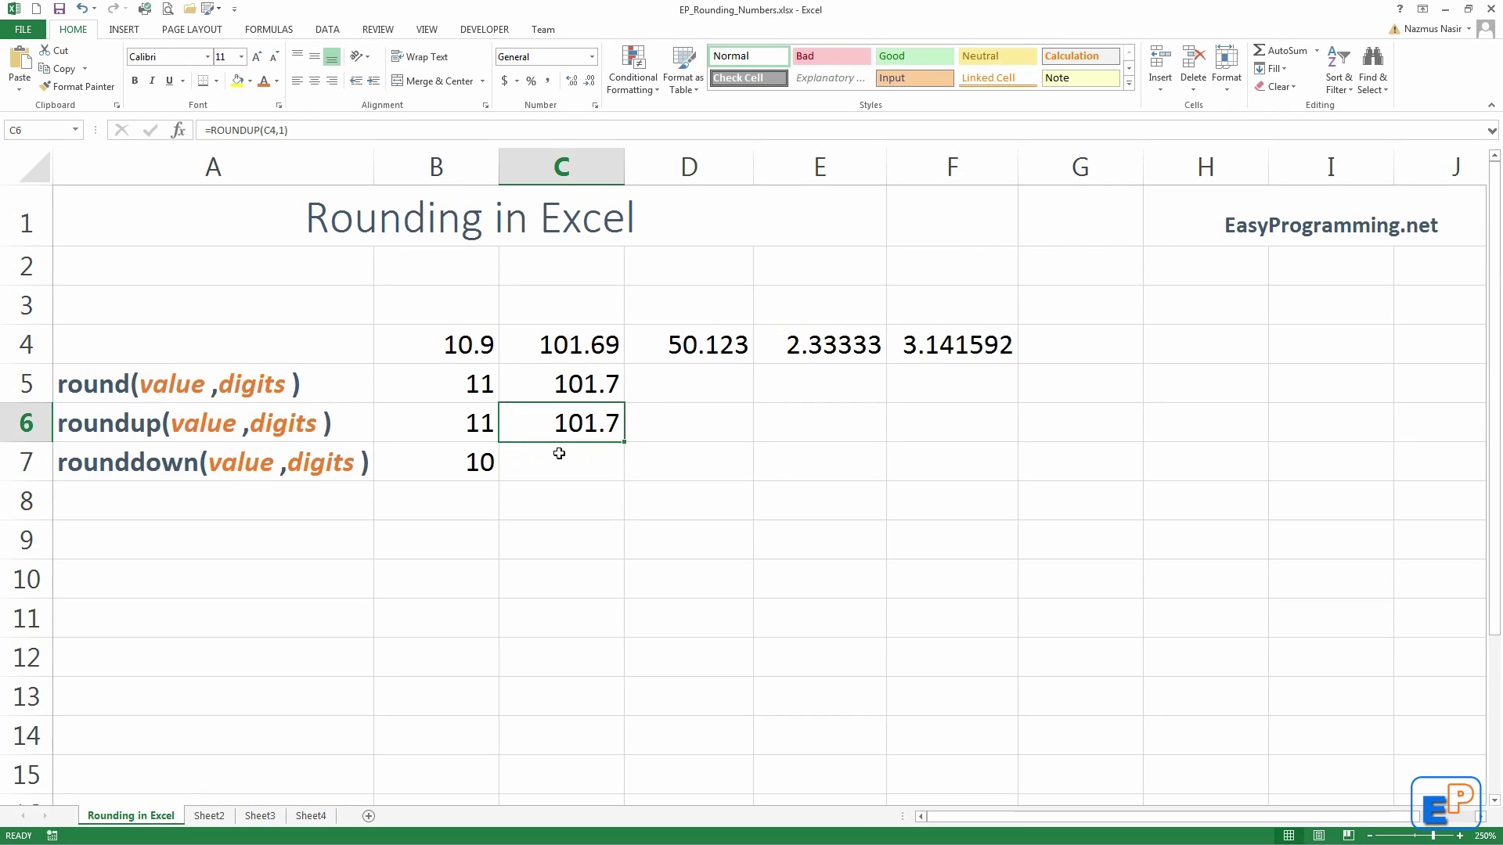
Step: Enter =ROUNDDOWN(C4,1) in C7, showing 101.6
{"action": "left_click", "coordinate": [560, 454]}
{"action": "type", "text": "=round"}
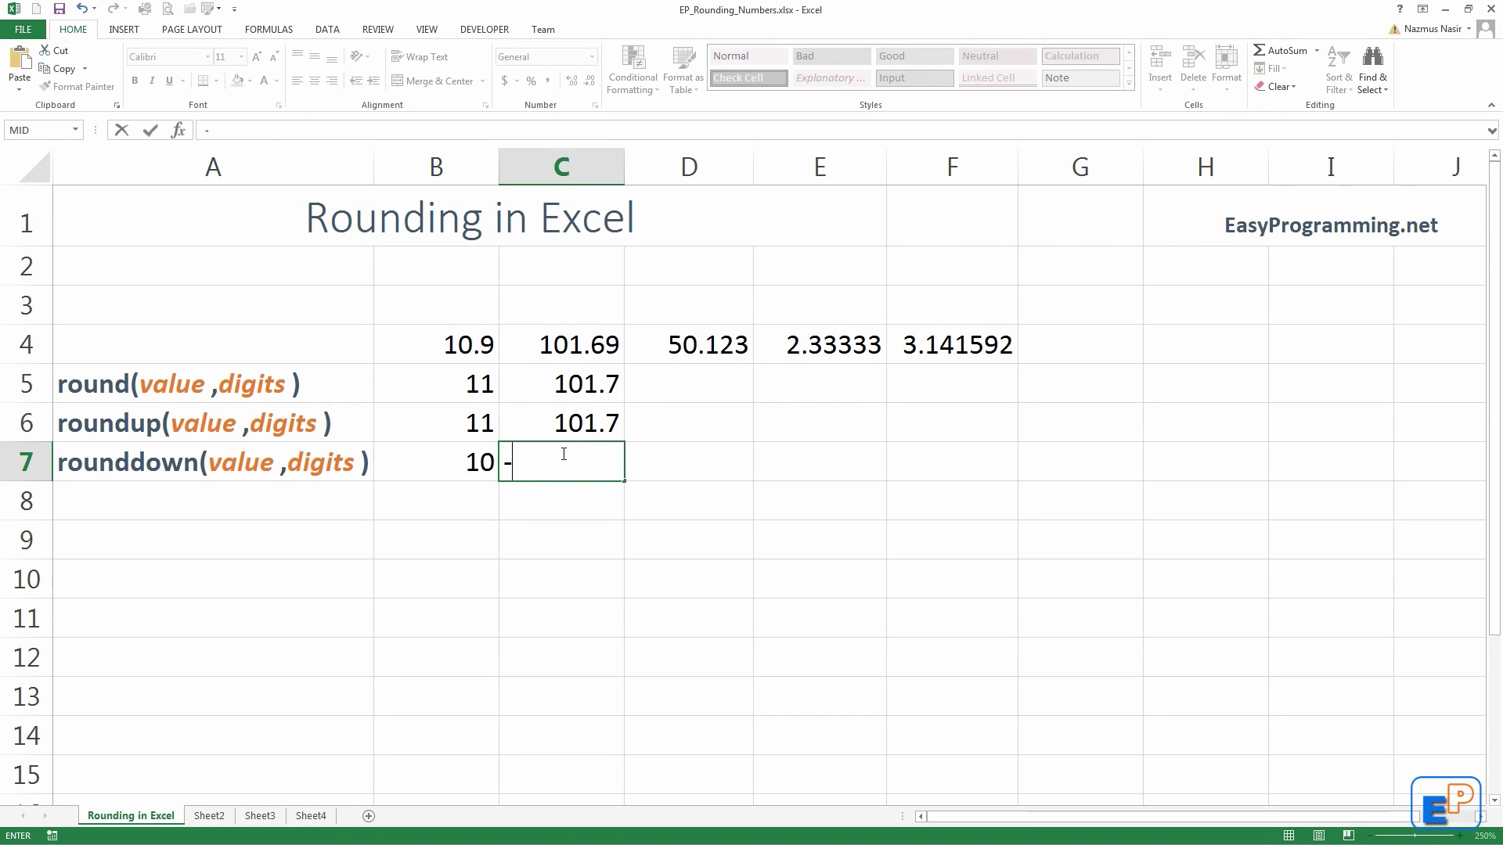
{"action": "key", "text": "Tab"}
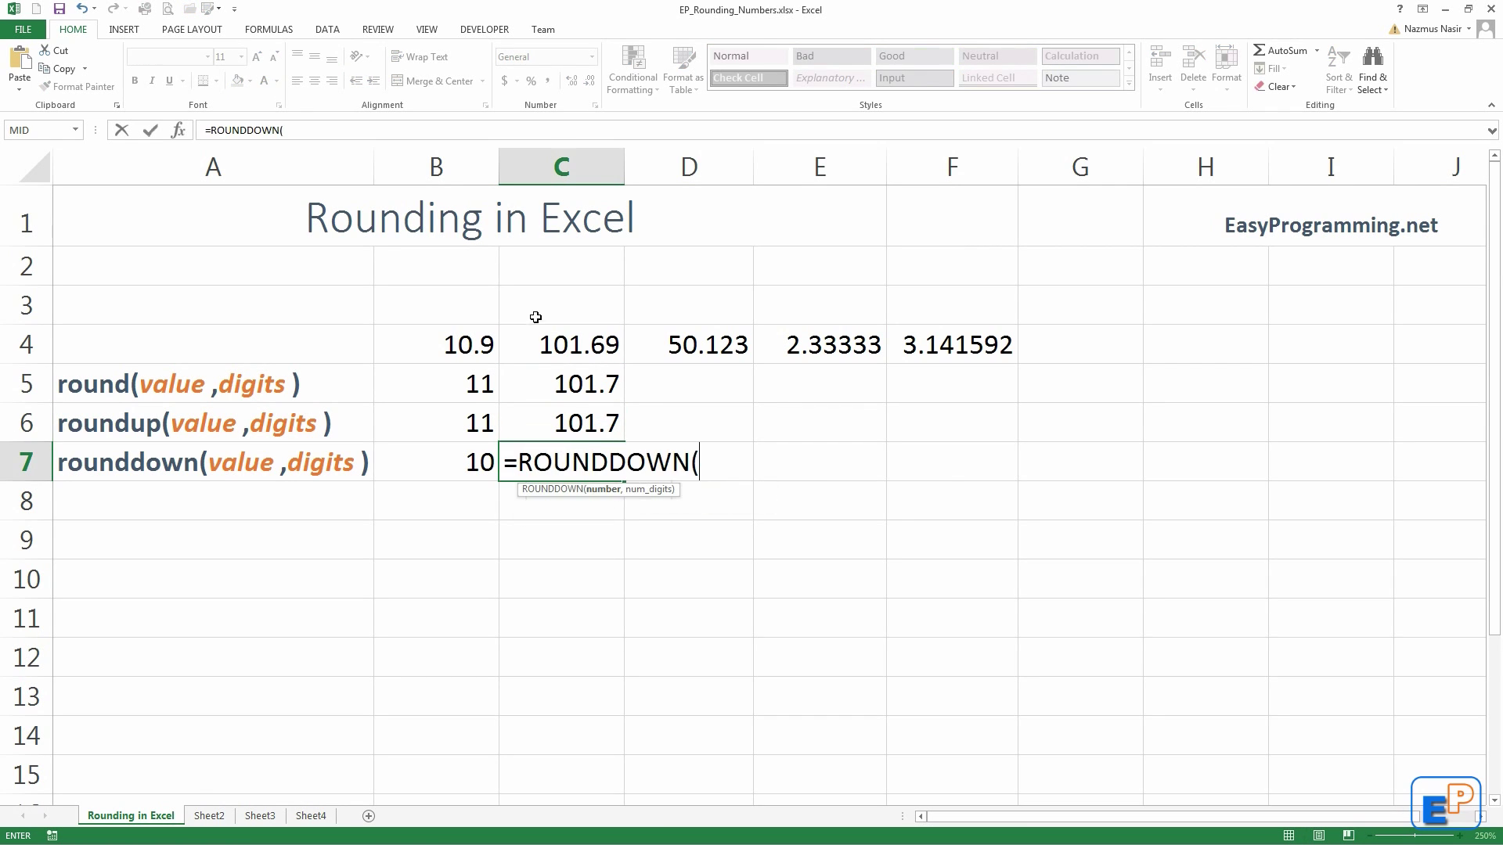
{"action": "left_click", "coordinate": [561, 345]}
{"action": "type", "text": ",1"}
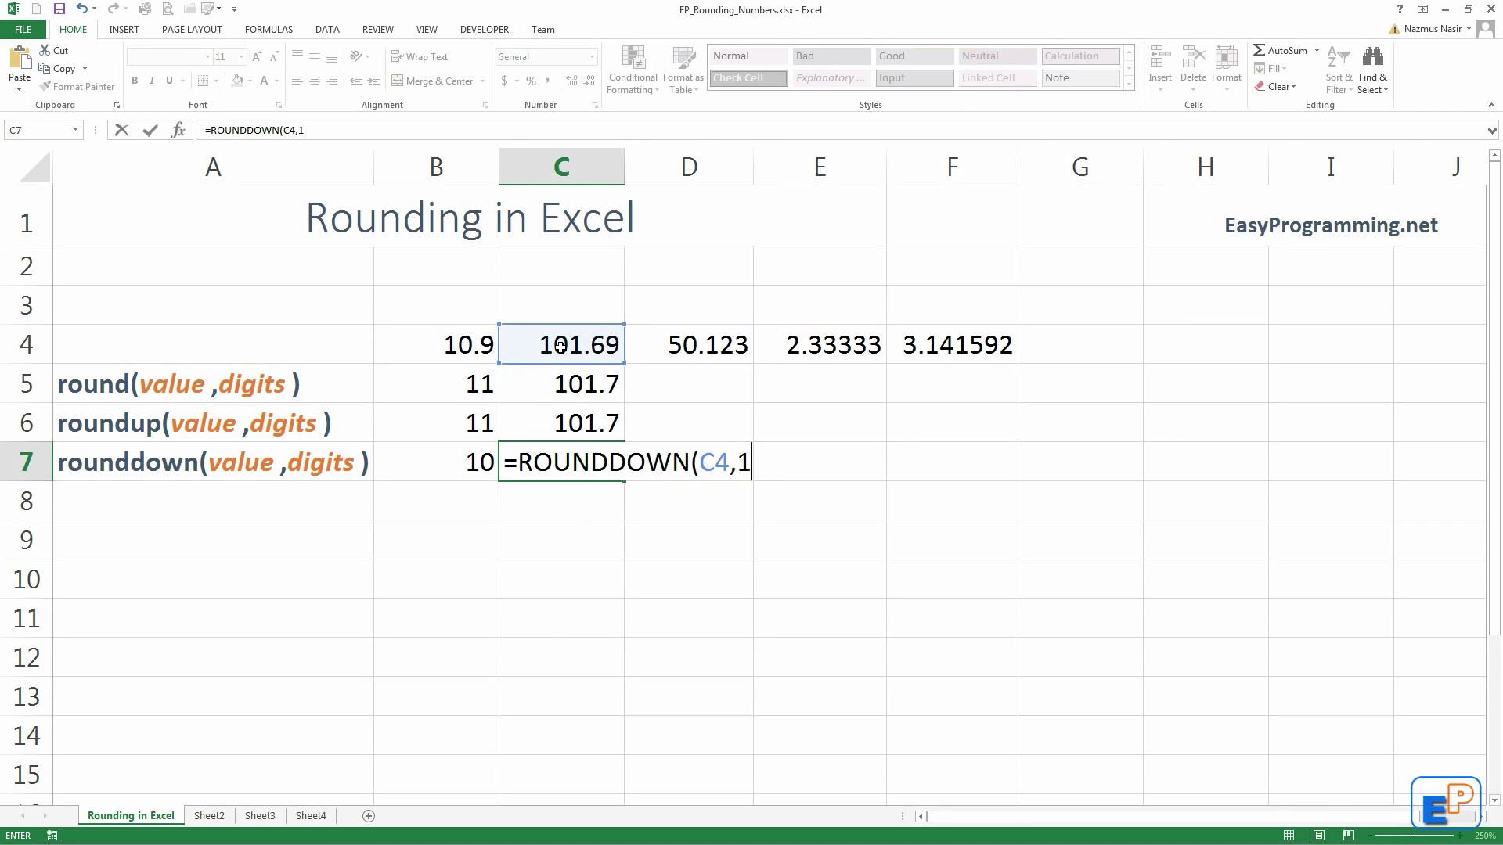
{"action": "key", "text": "Return"}
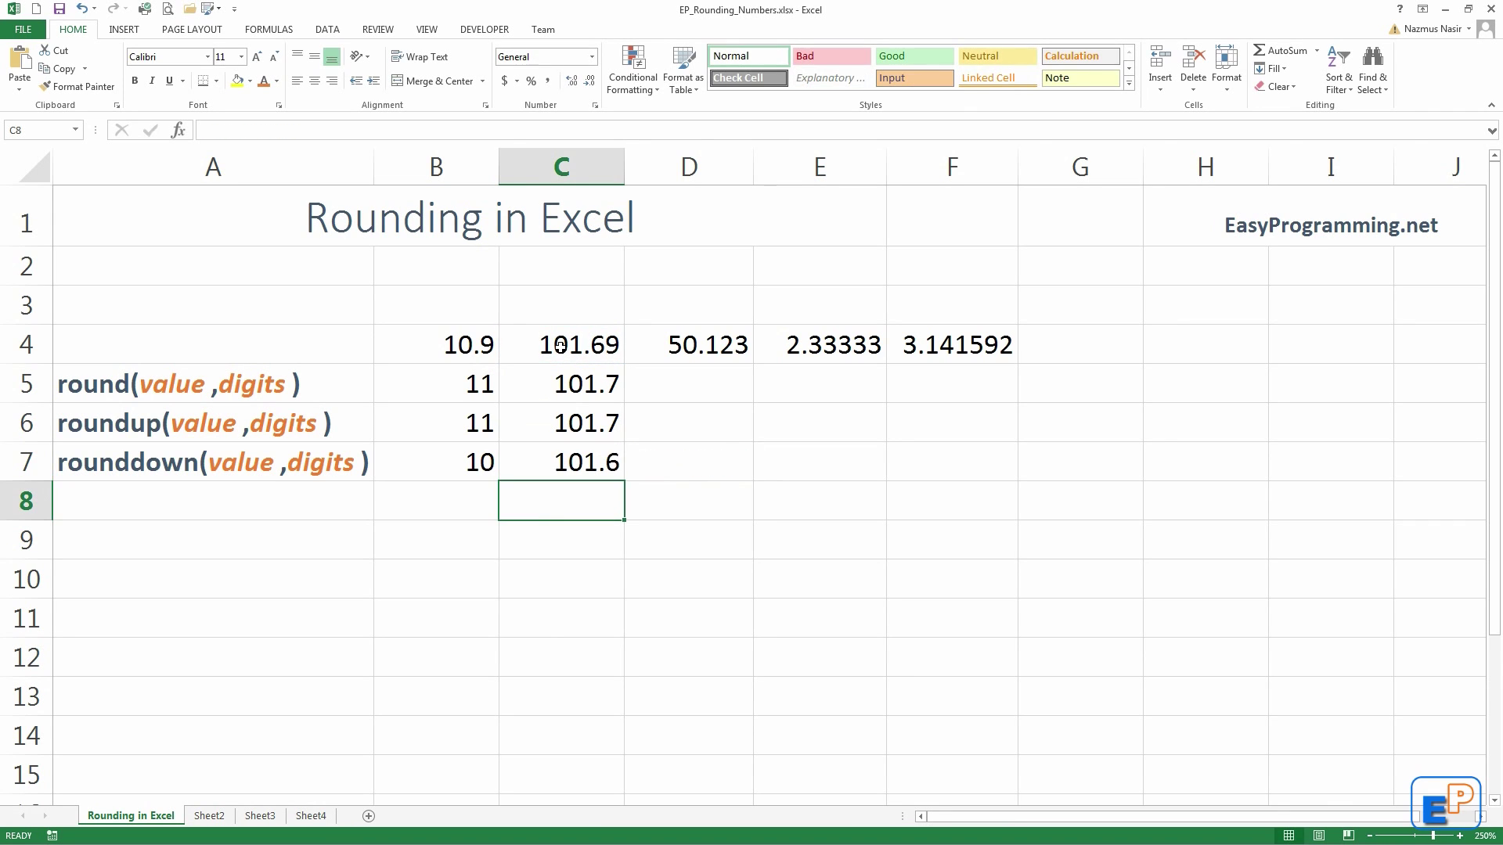
Step: Highlight digits of 101.69 in C4 to explain the rounding, leaving the value unchanged
{"action": "left_click", "coordinate": [702, 375]}
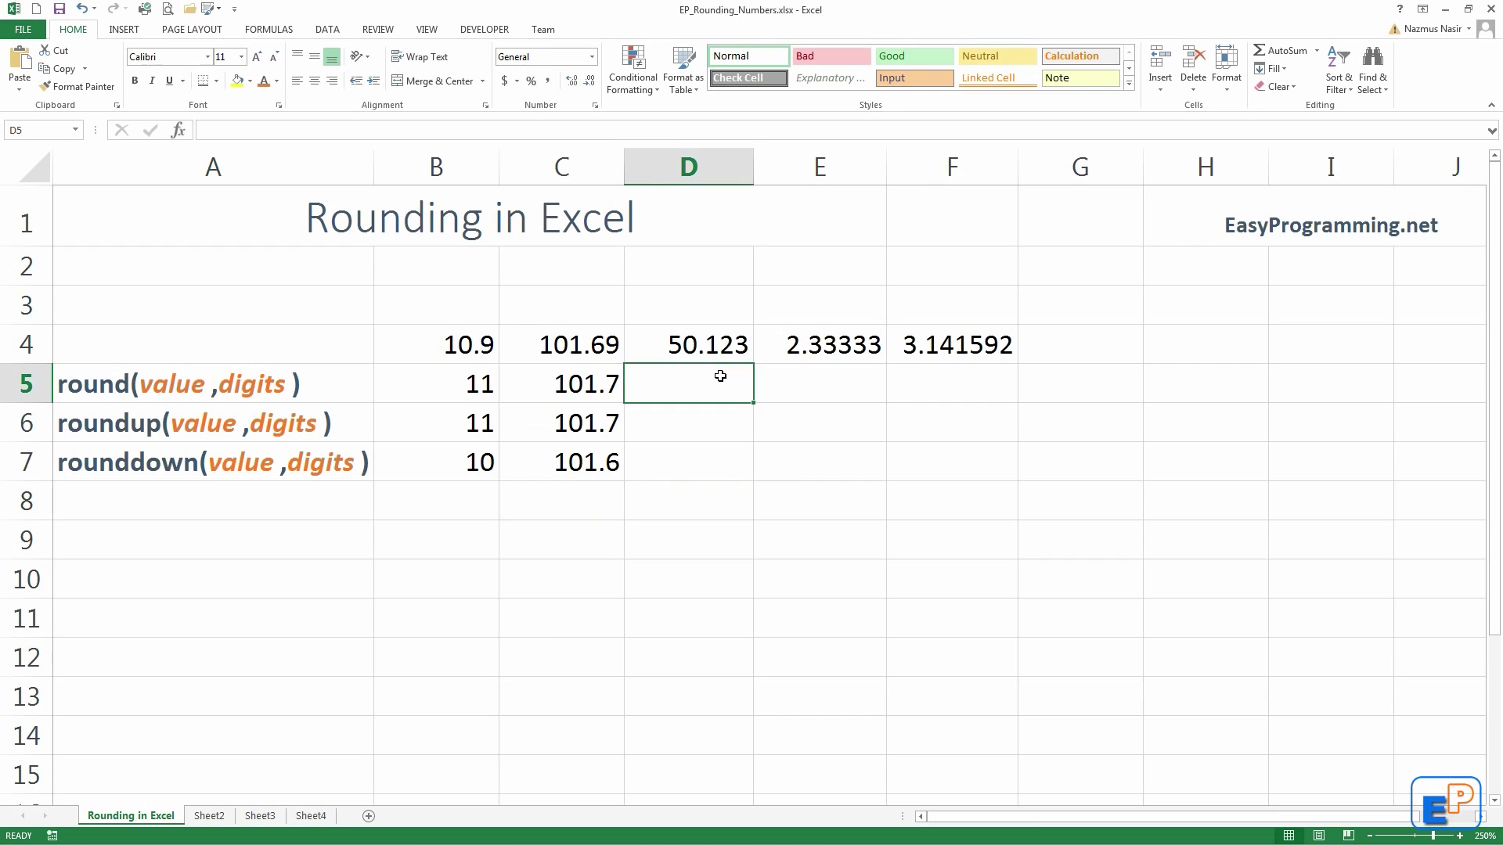
{"action": "left_click", "coordinate": [599, 343]}
{"action": "double_click", "coordinate": [601, 344]}
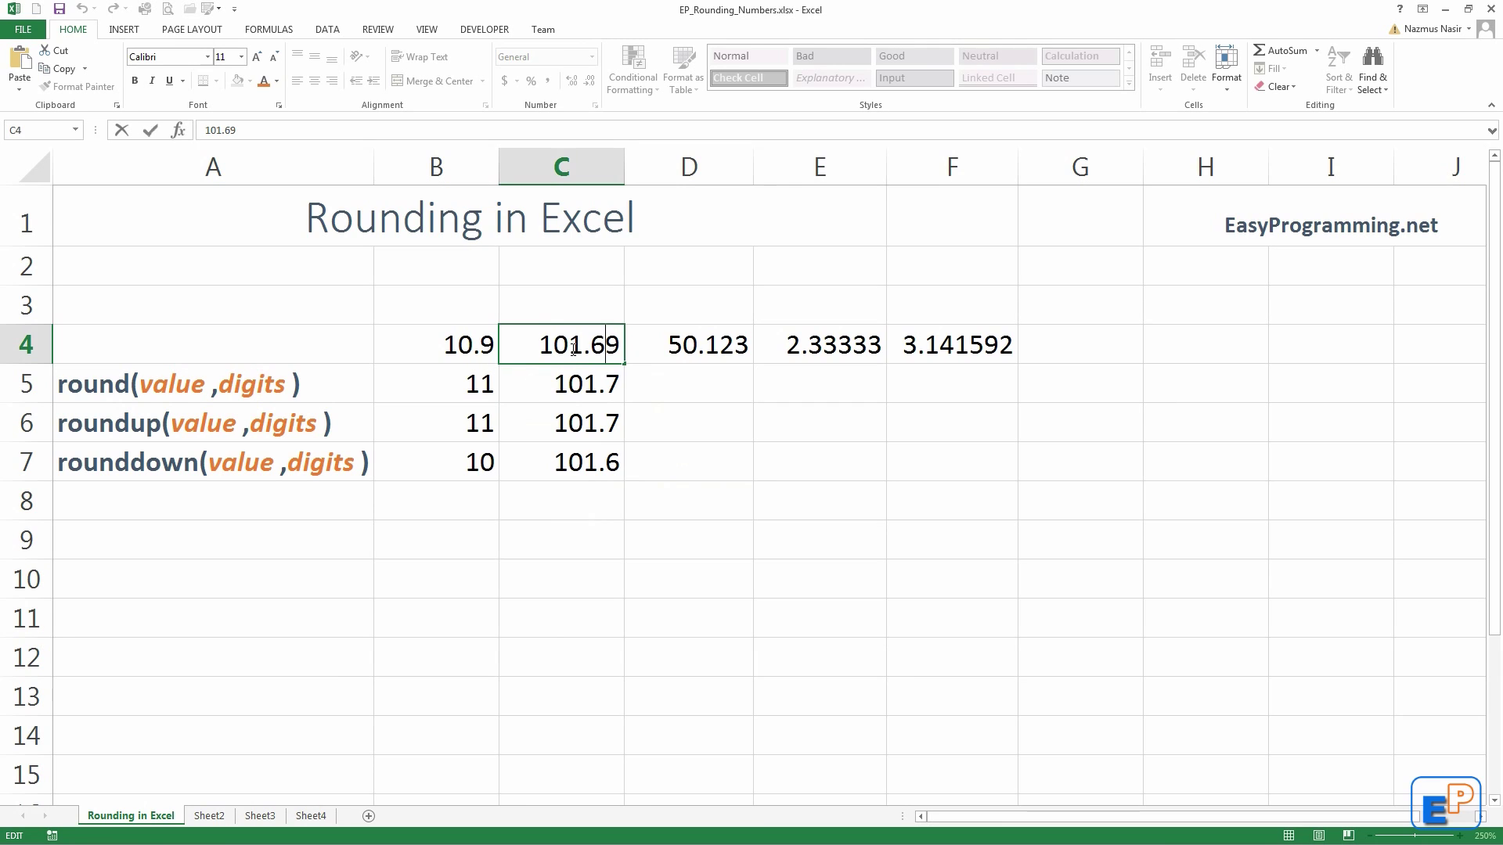
{"action": "mouse_move", "coordinate": [573, 350]}
{"action": "left_mouse_down"}
{"action": "mouse_move", "coordinate": [592, 344]}
{"action": "mouse_move", "coordinate": [551, 344]}
{"action": "left_mouse_up"}
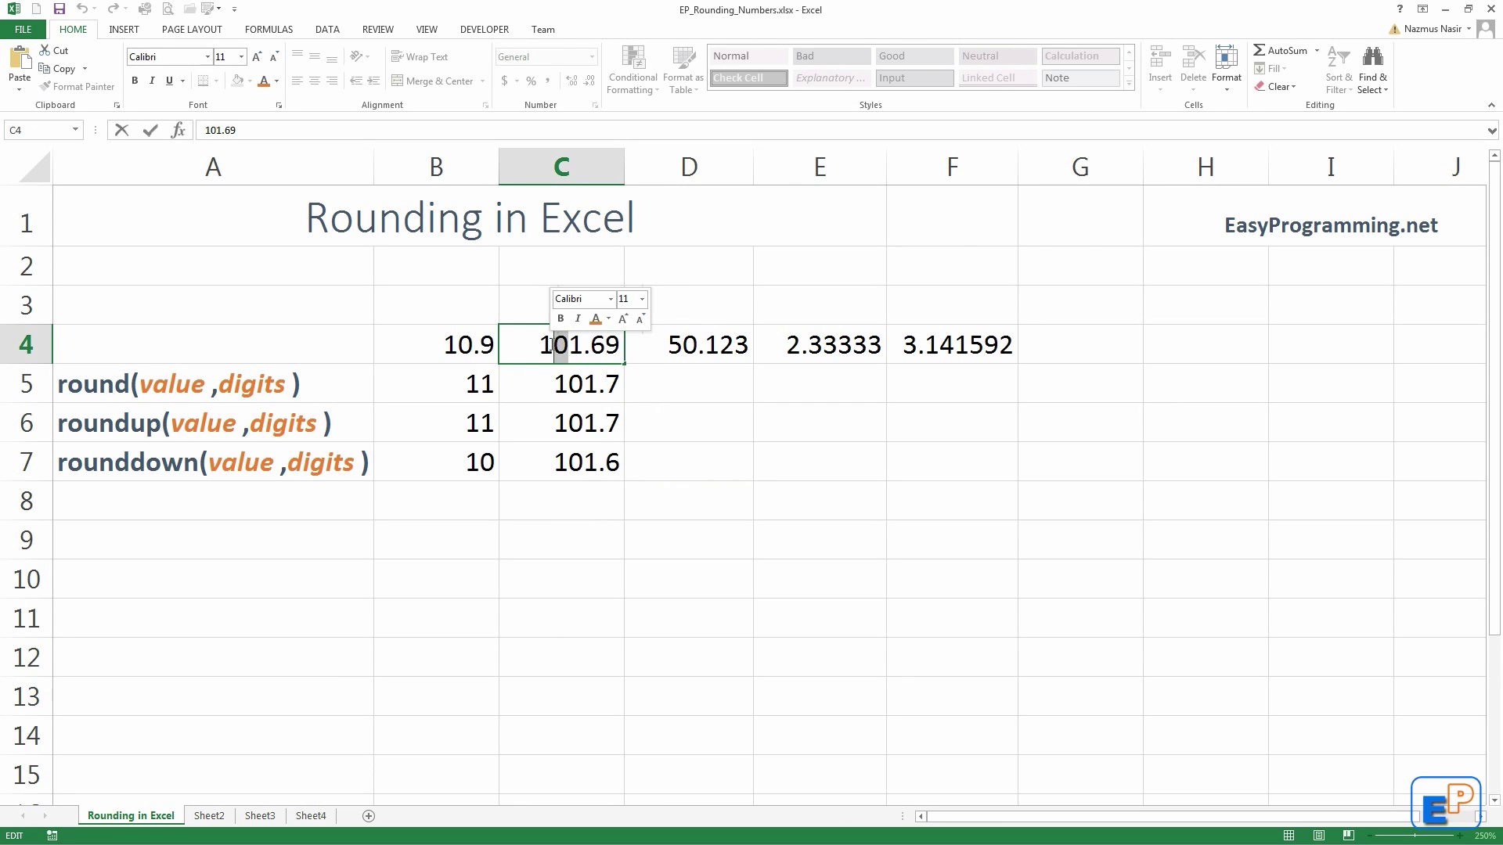
{"action": "left_click", "coordinate": [692, 387]}
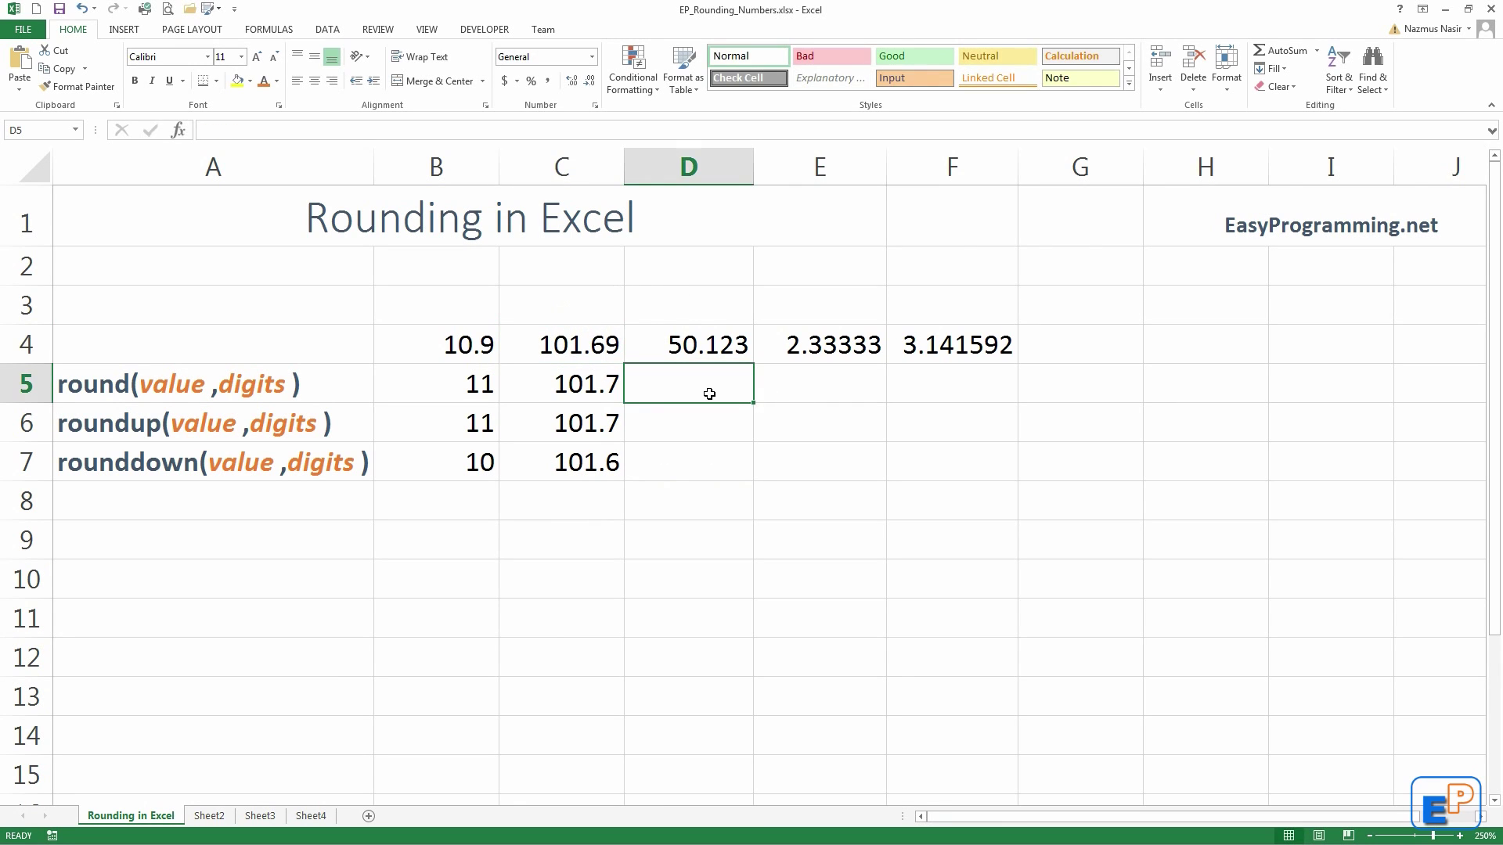
Step: Enter =ROUND(D4,2) in D5, giving 50.12
{"action": "type", "text": "=round"}
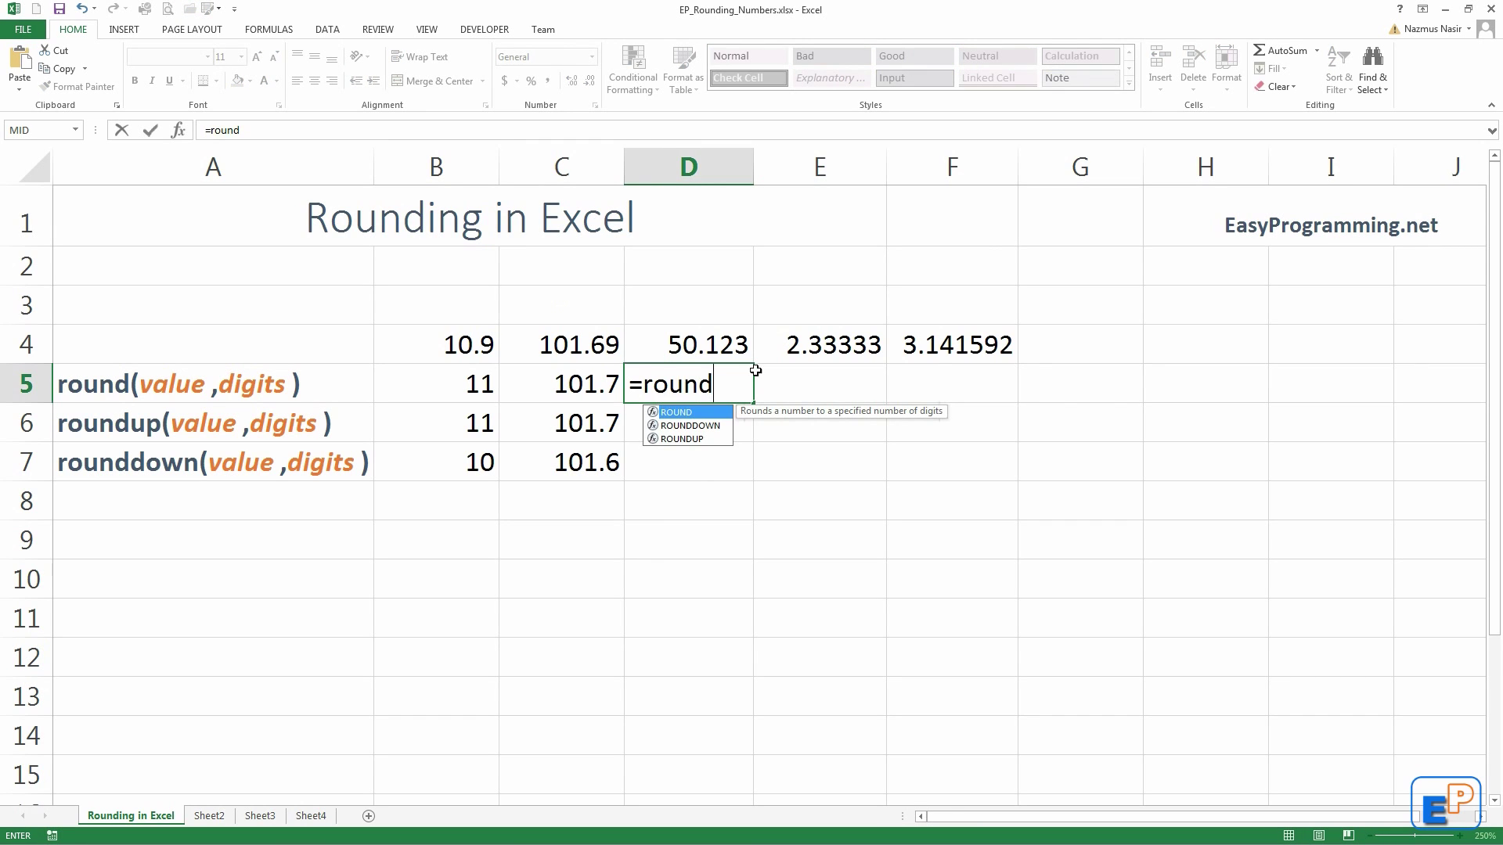
{"action": "key", "text": "Tab"}
{"action": "left_click", "coordinate": [721, 345]}
{"action": "type", "text": ",2"}
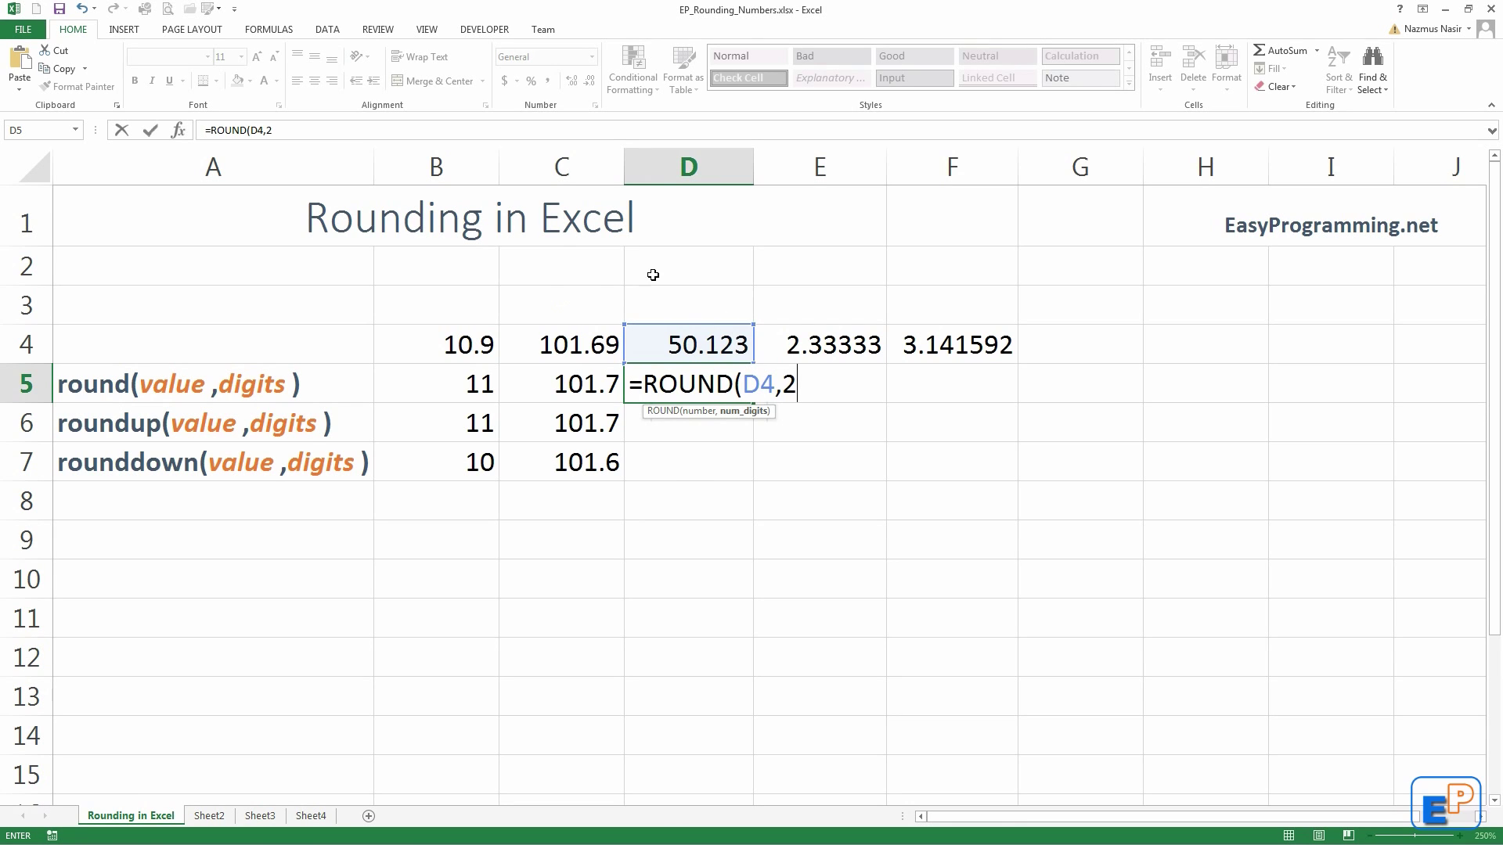
{"action": "key", "text": "Return"}
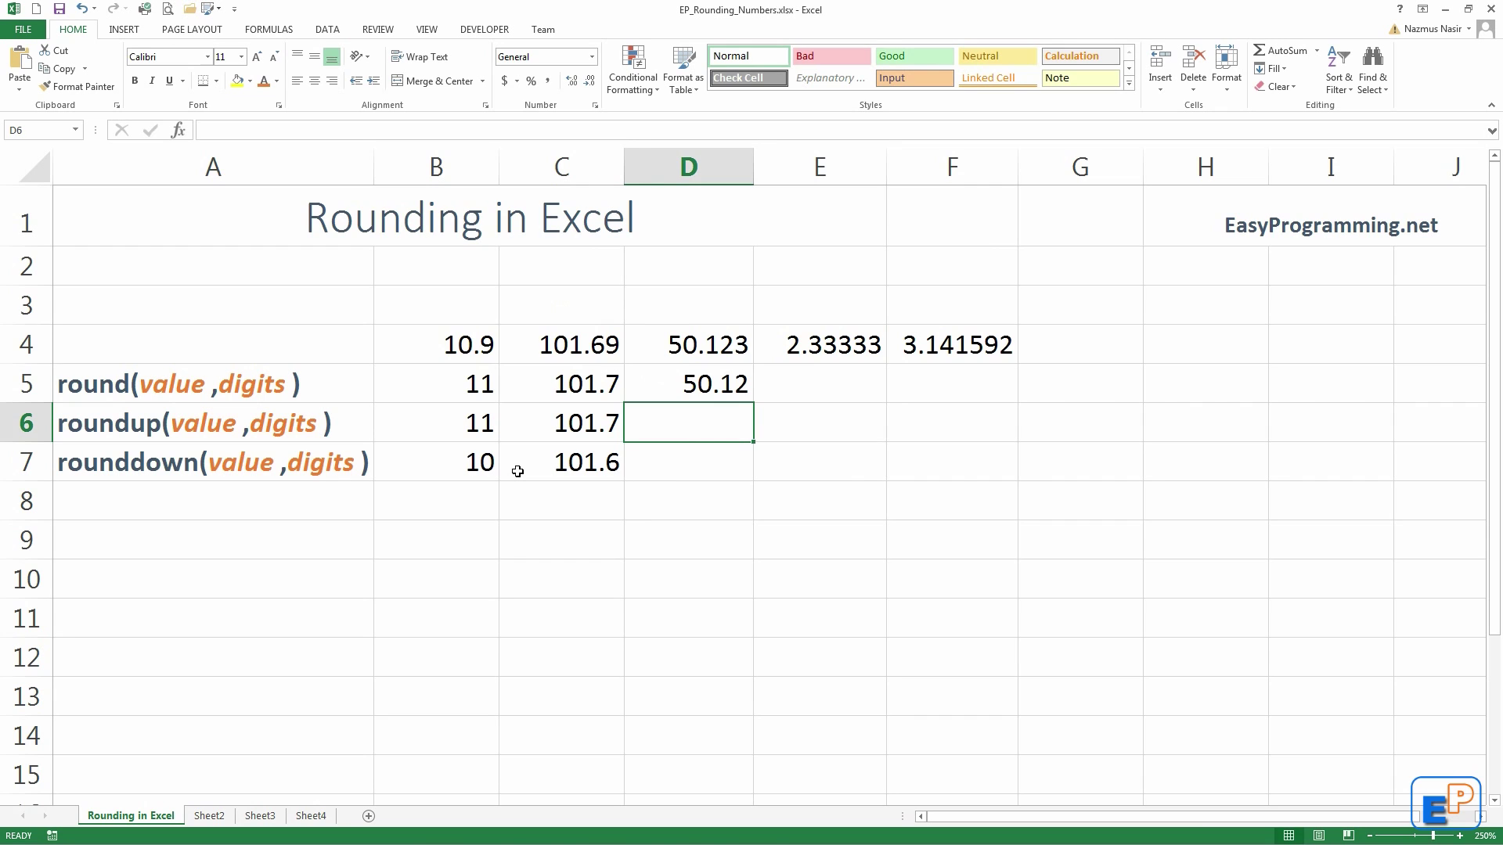
Step: Enter =ROUNDUP(D4,2) in D6, giving 50.13
{"action": "type", "text": "=round"}
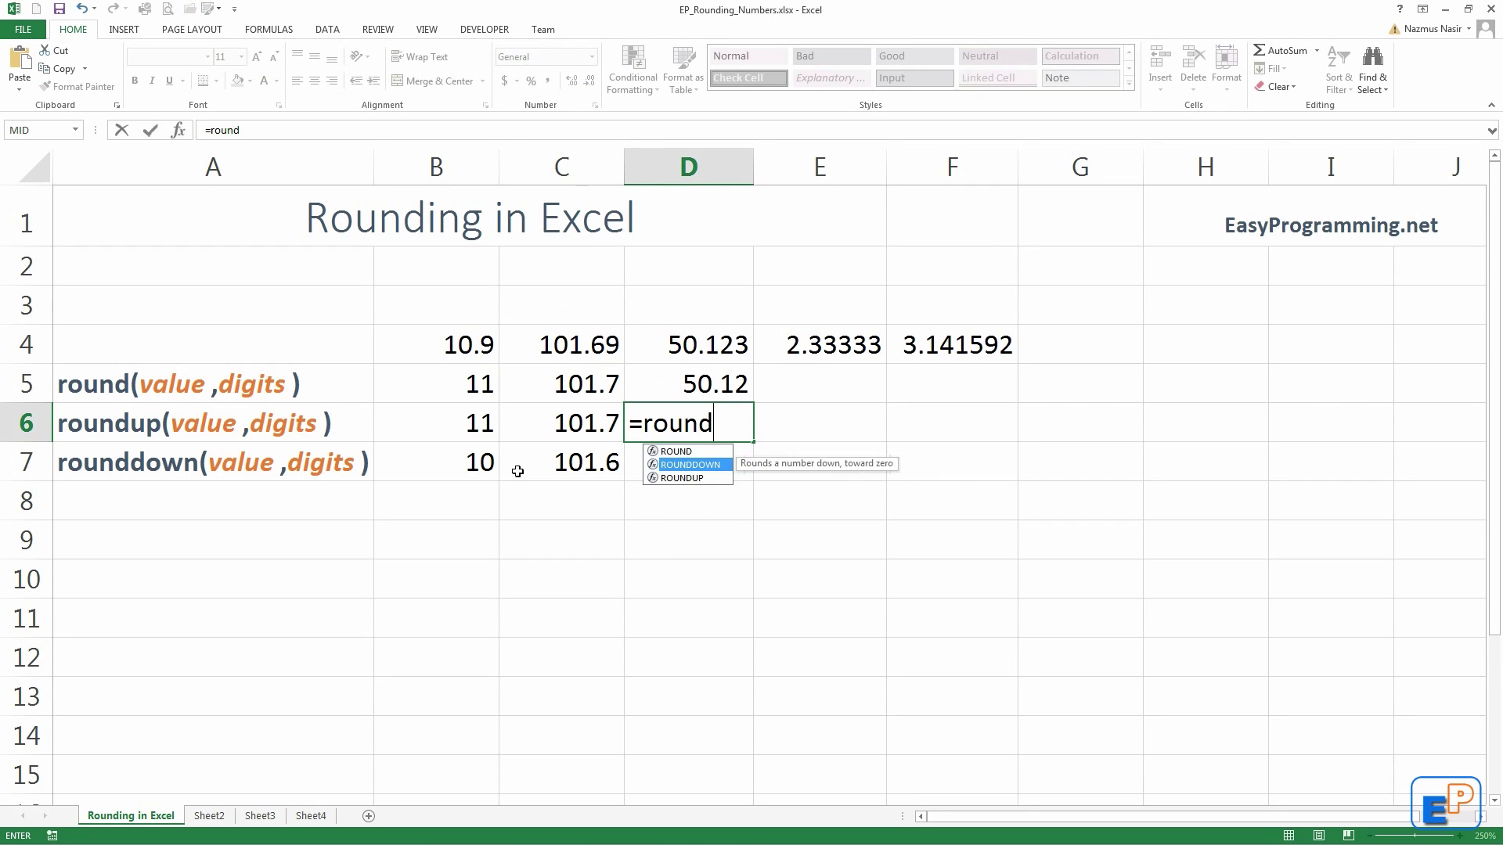
{"action": "key", "text": "Tab"}
{"action": "left_click", "coordinate": [689, 345]}
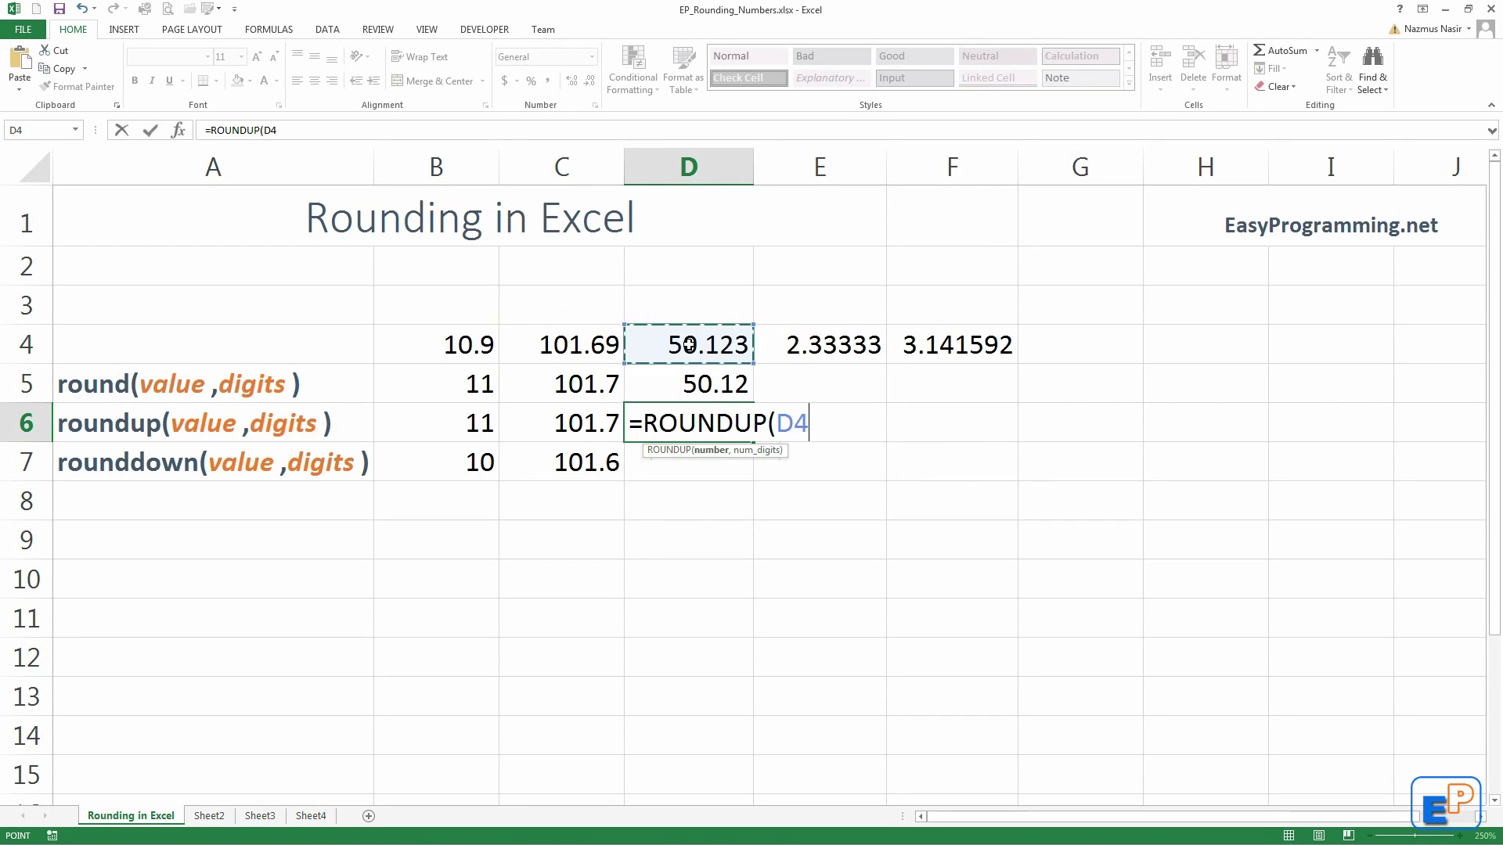
{"action": "type", "text": ",2"}
{"action": "key", "text": "Return"}
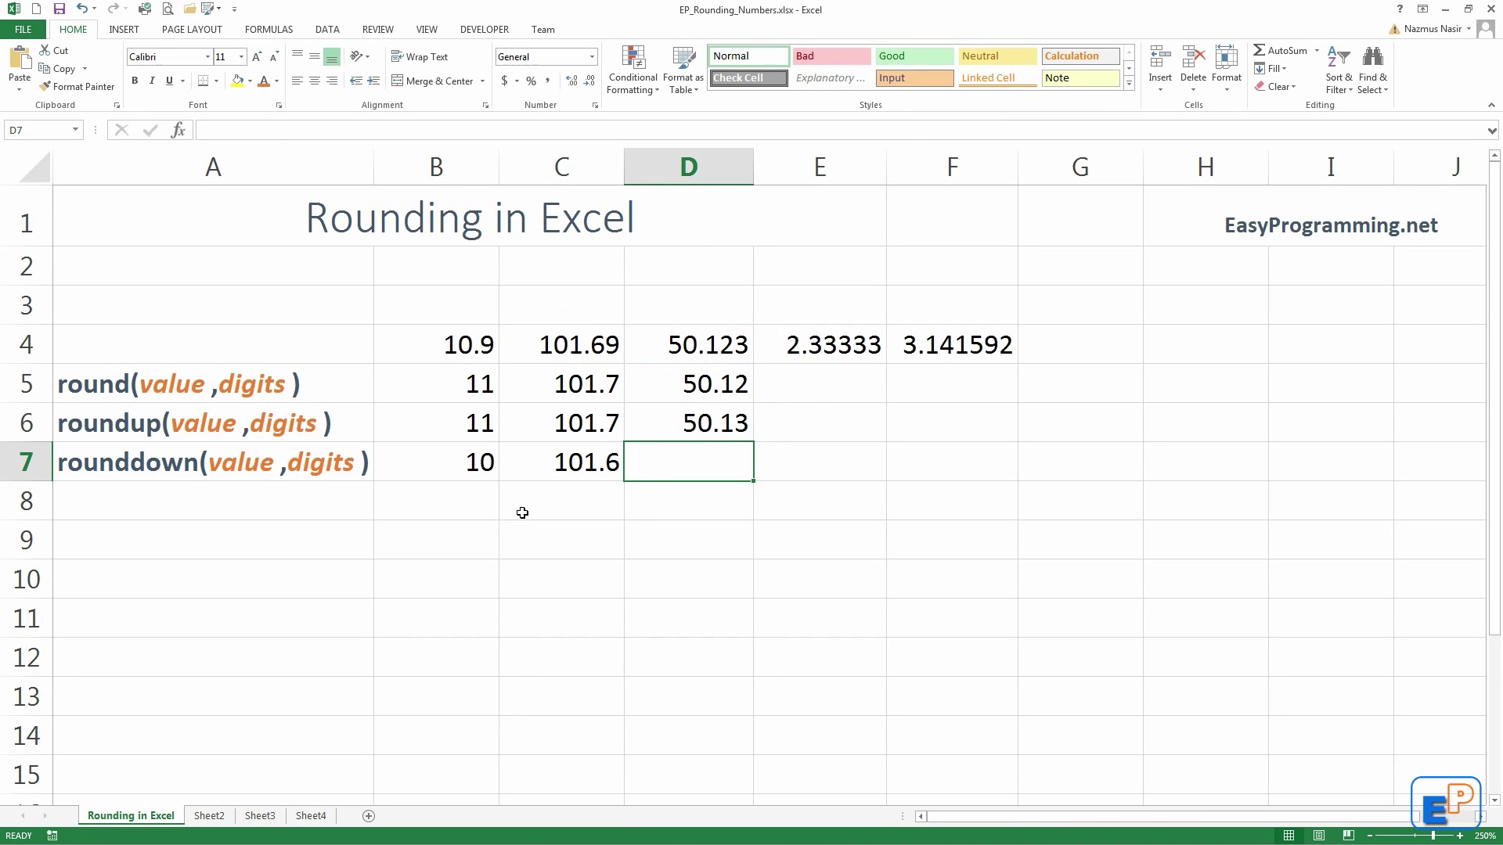
Step: Enter =ROUNDDOWN(D4,2) in D7, giving 50.12
{"action": "type", "text": "=round"}
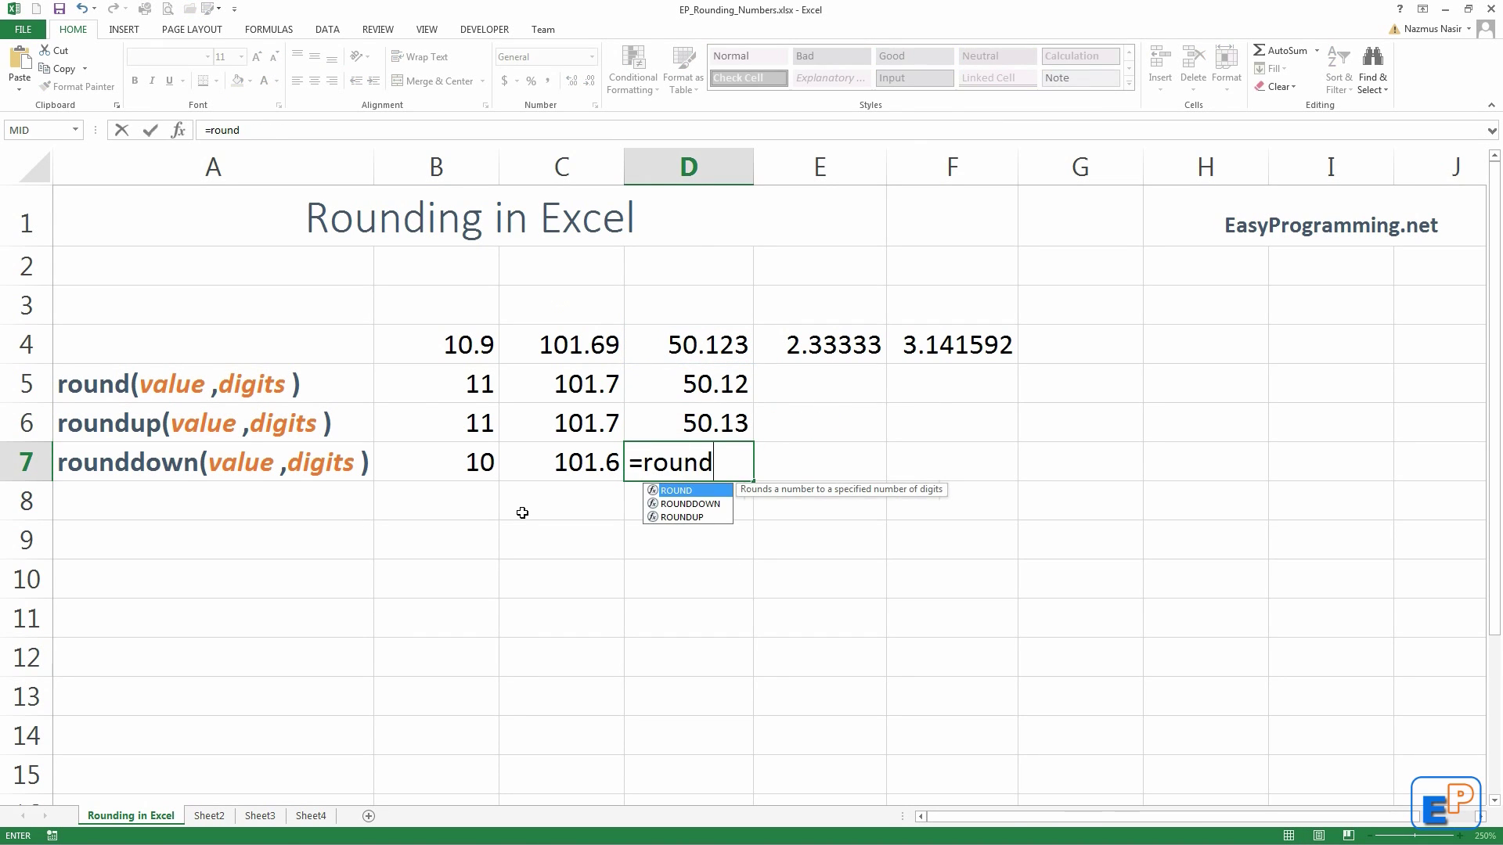
{"action": "key", "text": "Down"}
{"action": "key", "text": "Tab"}
{"action": "left_click", "coordinate": [673, 349]}
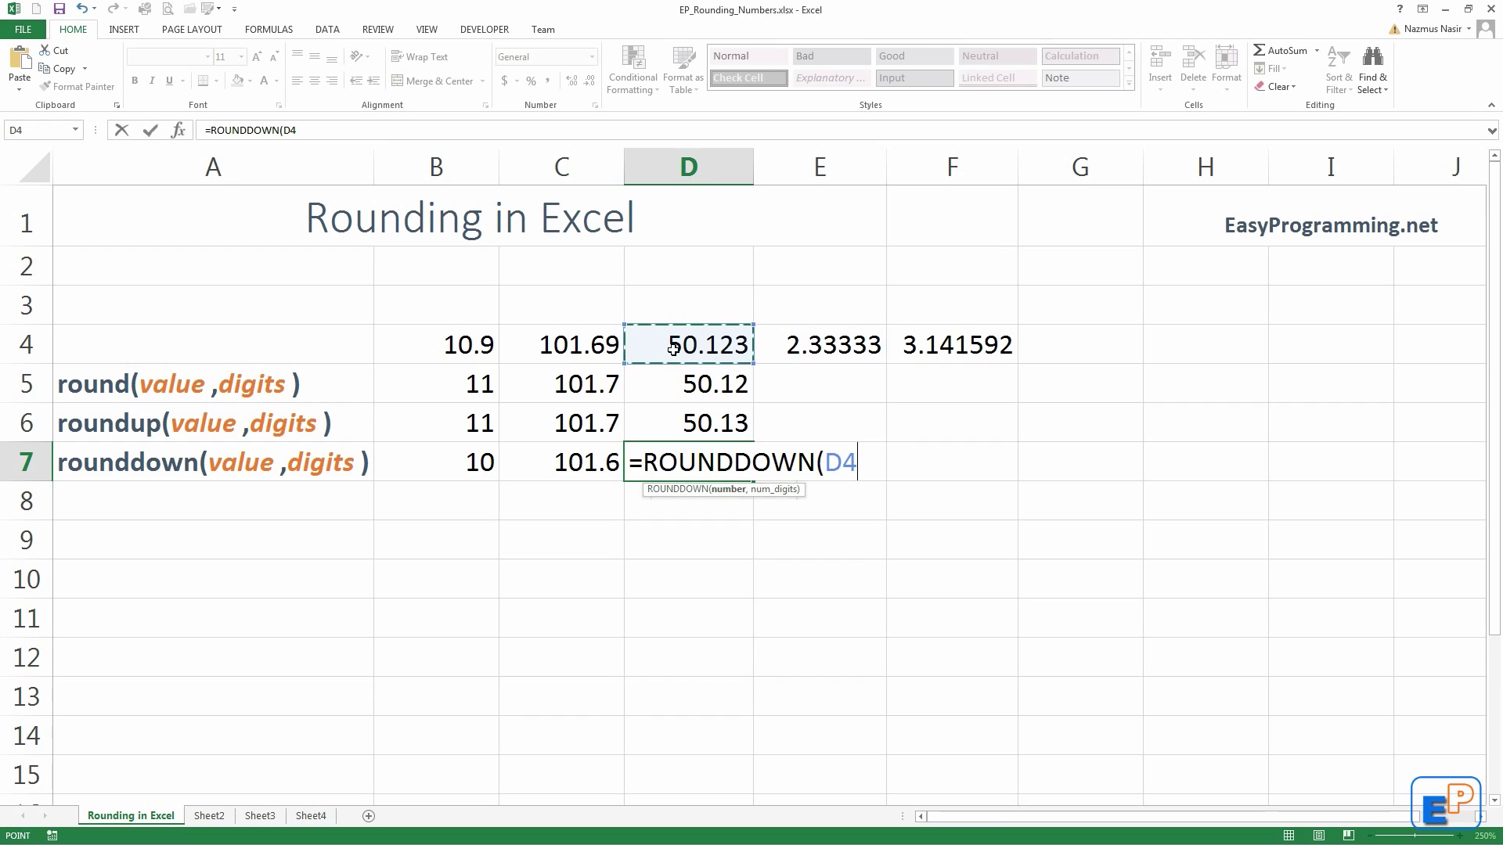
{"action": "type", "text": ",2"}
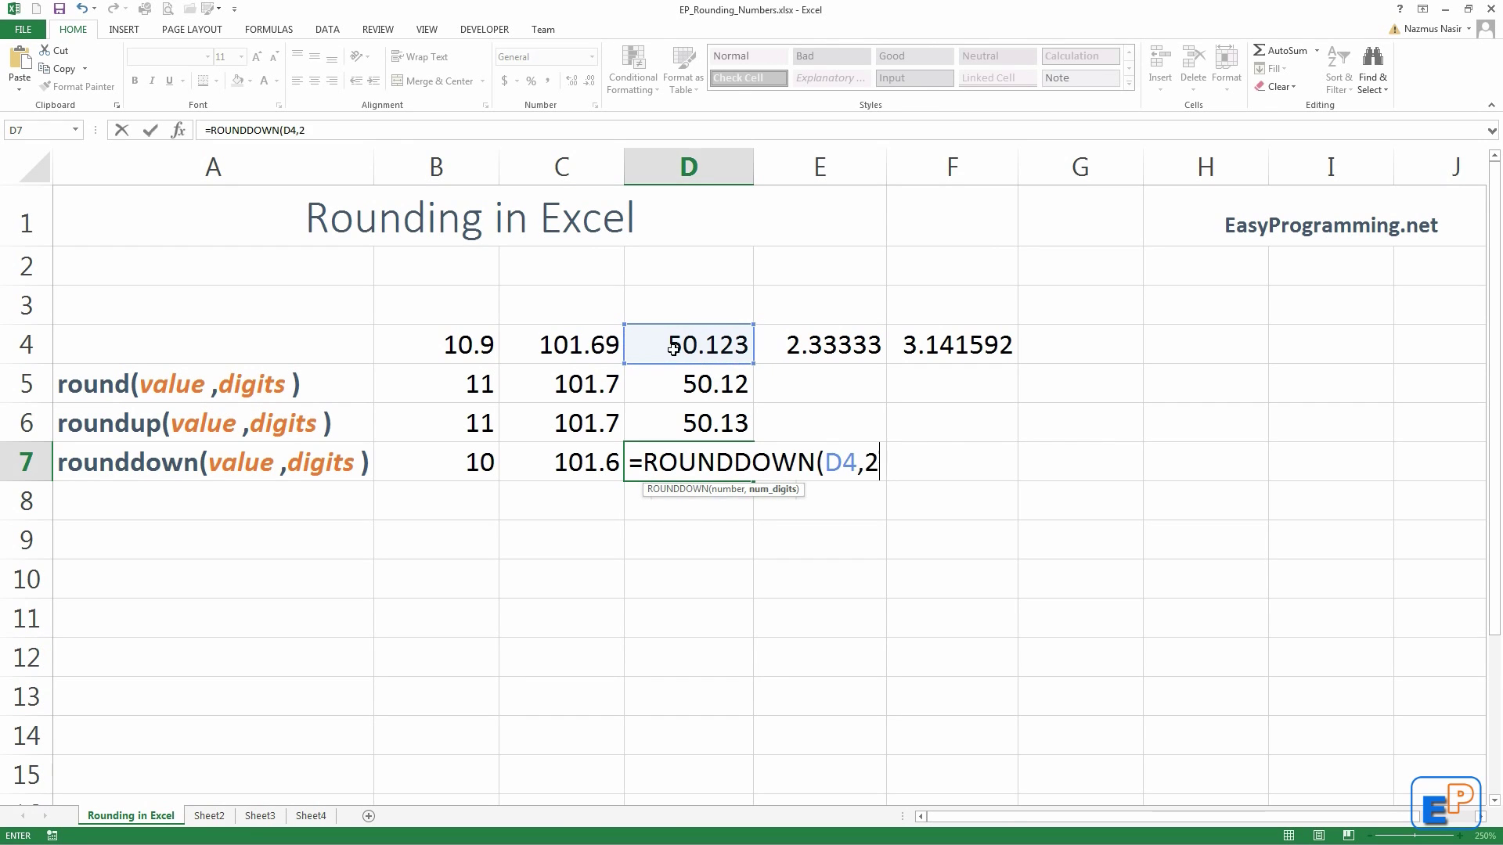
{"action": "key", "text": "Return"}
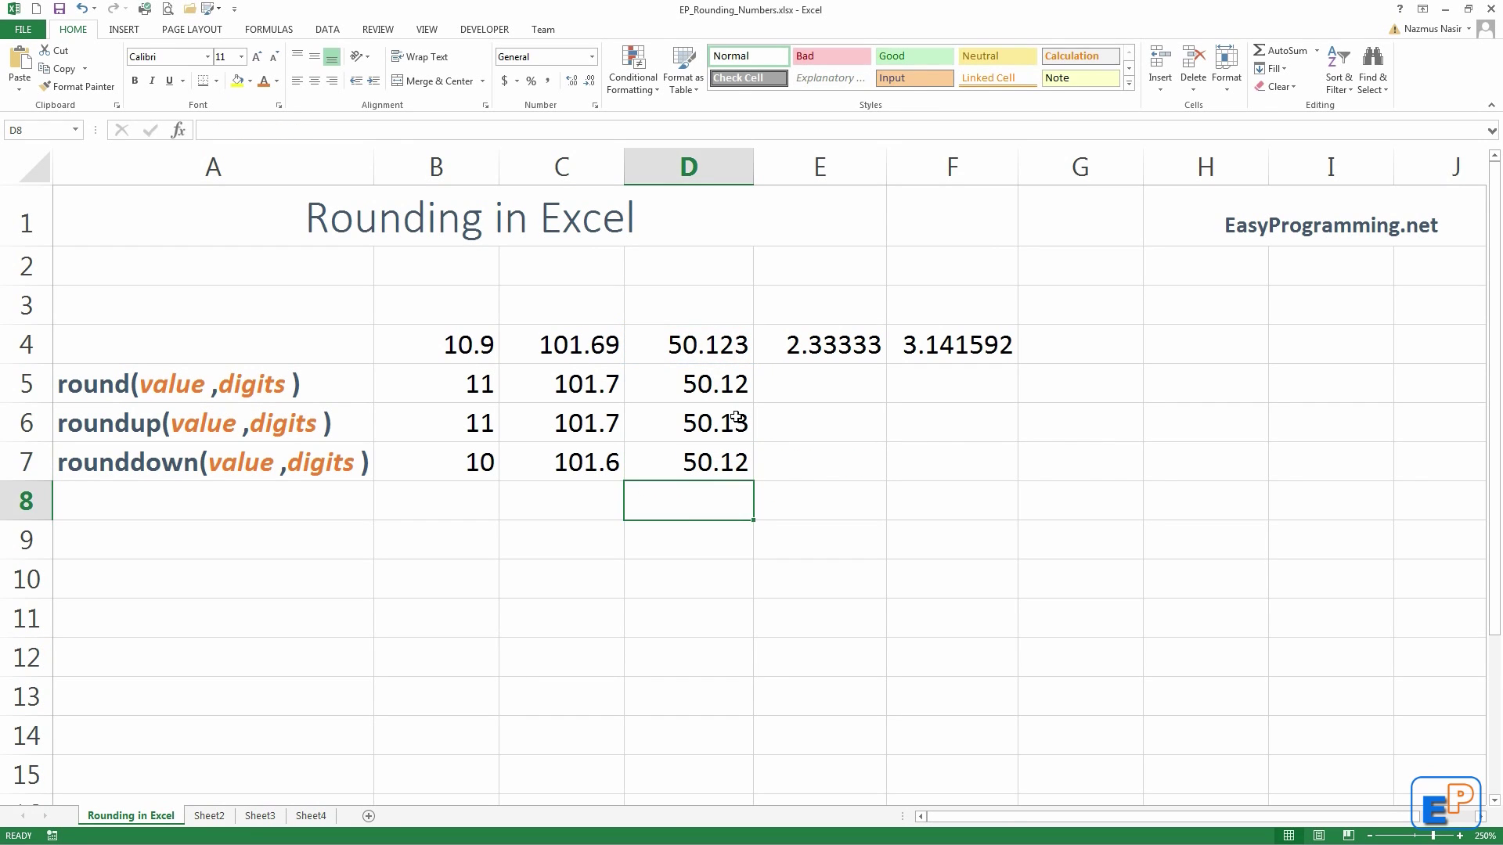
Step: Inspect D6's ROUNDUP formula and the original 50.123 in D4 without changing it
{"action": "left_click", "coordinate": [736, 417]}
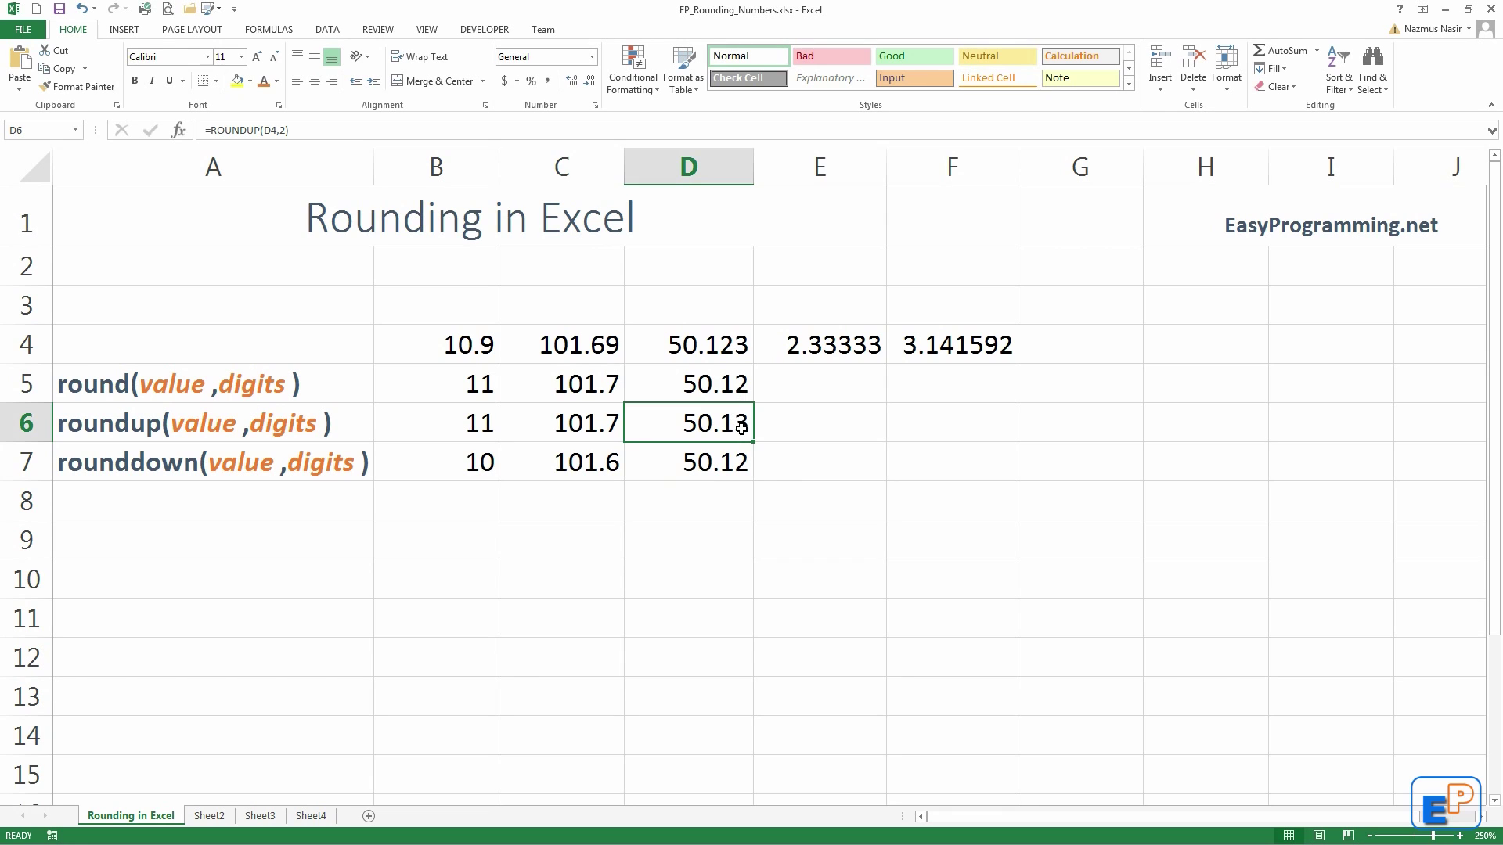
{"action": "left_click", "coordinate": [740, 346]}
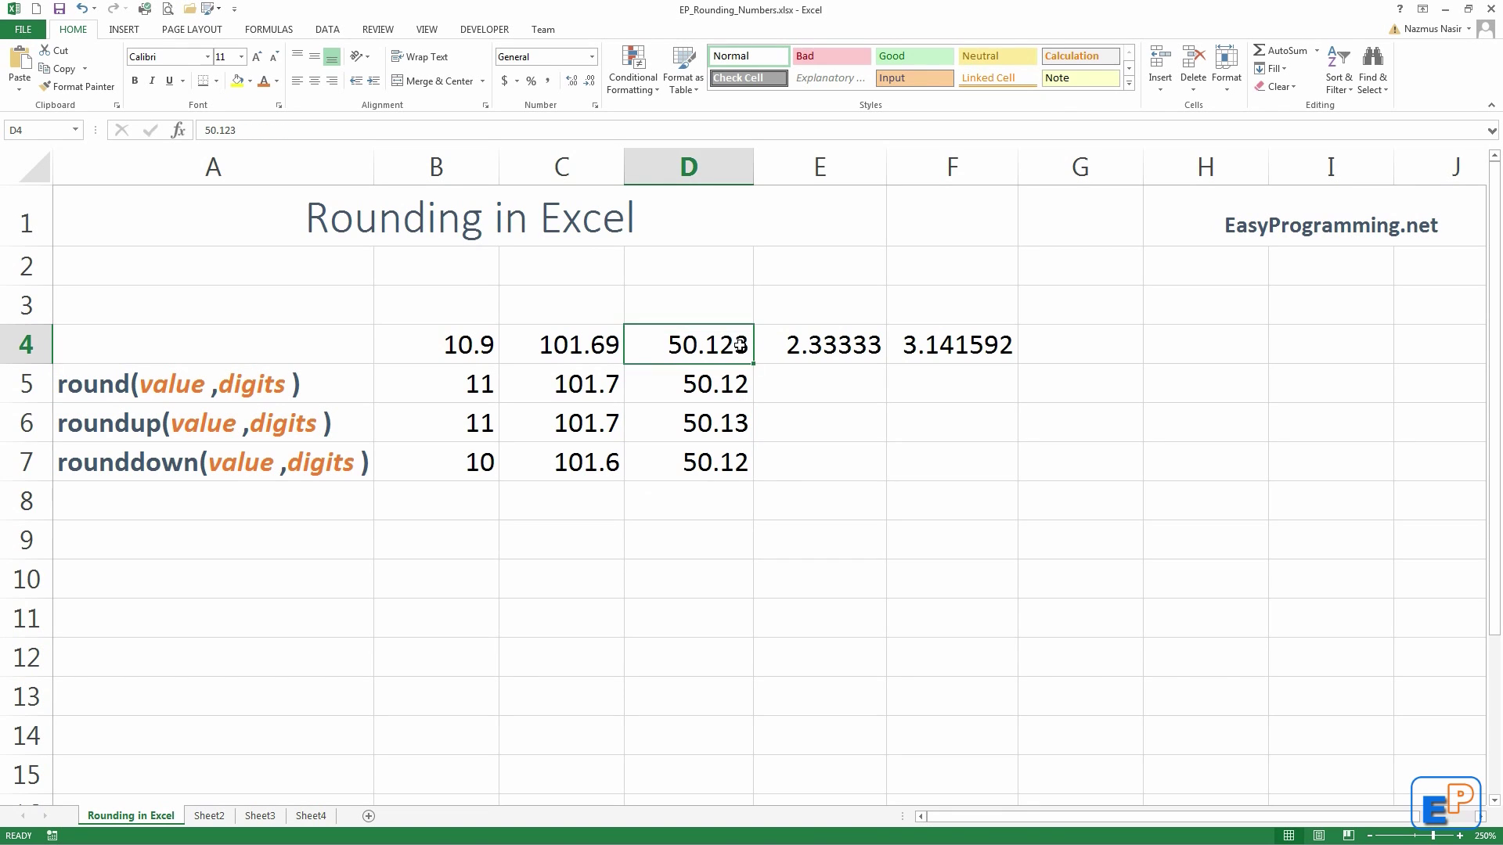
{"action": "double_click", "coordinate": [741, 346]}
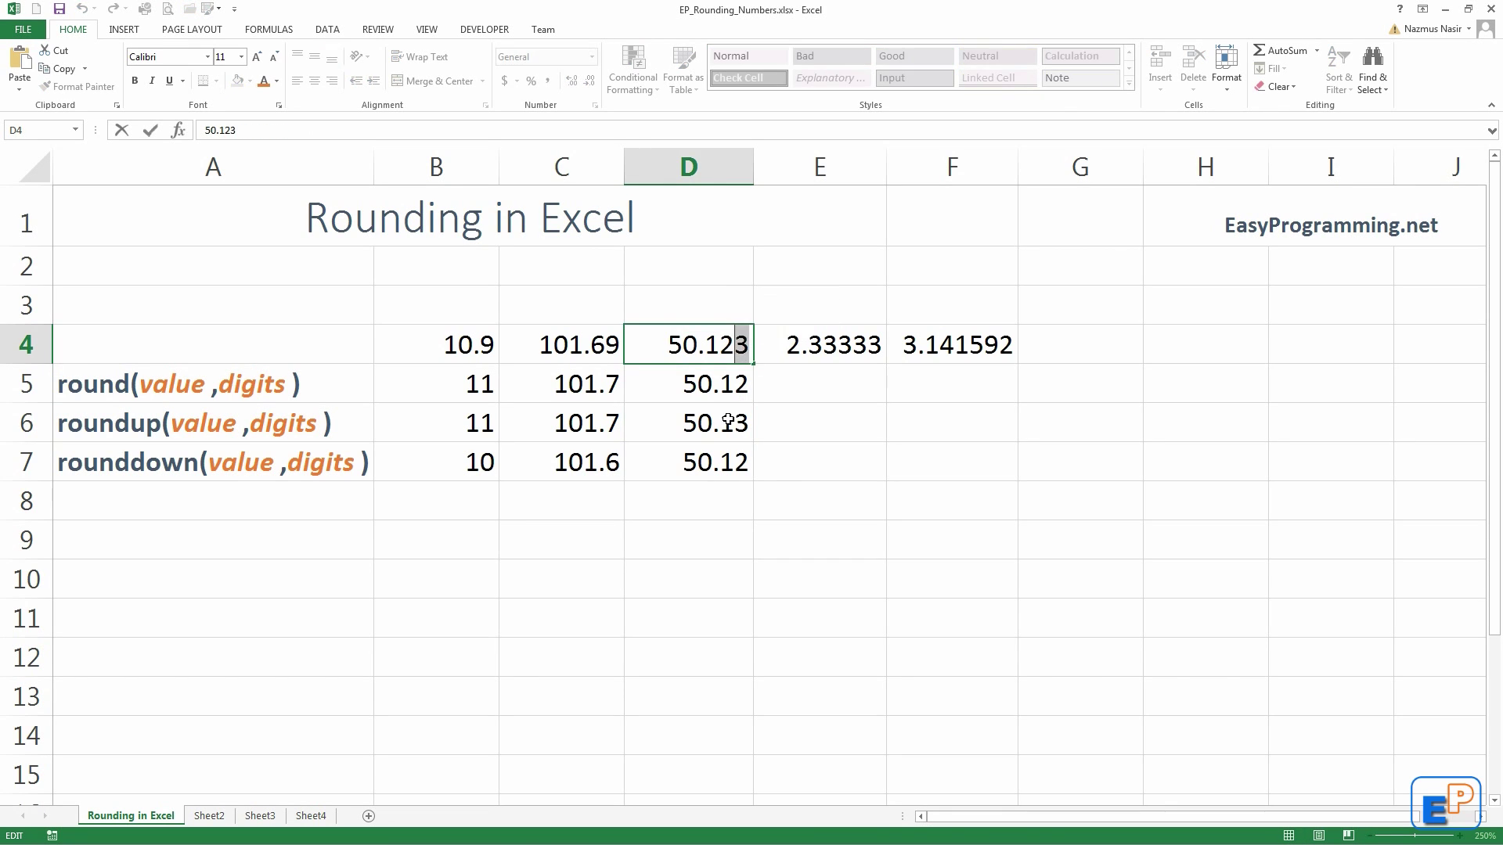
{"action": "left_click", "coordinate": [829, 393]}
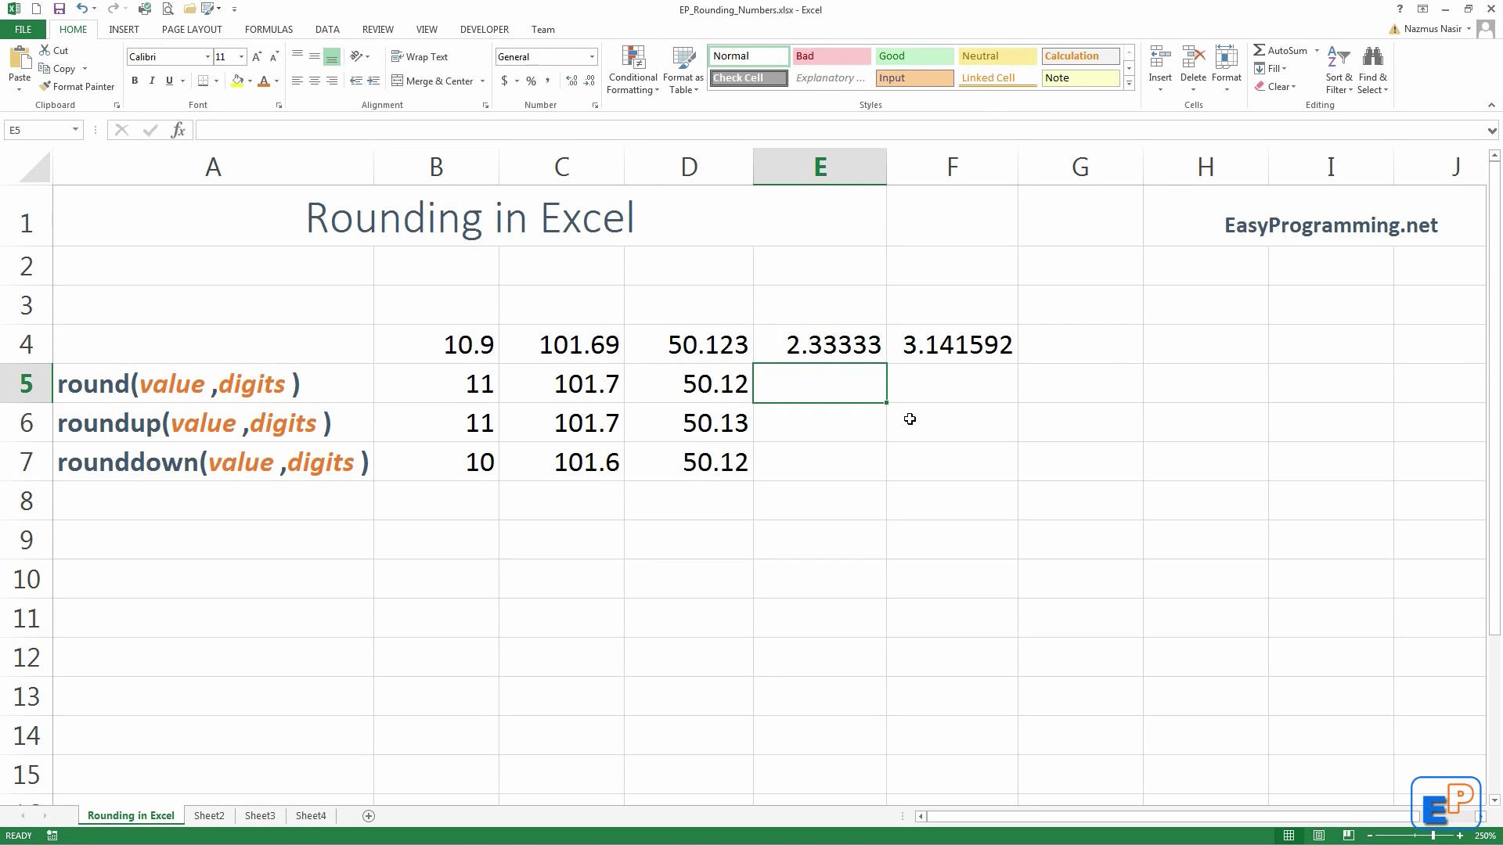
Step: Enter =ROUND(E4,4) in E5, showing 2.33330
{"action": "type", "text": "=round"}
{"action": "key", "text": "Tab"}
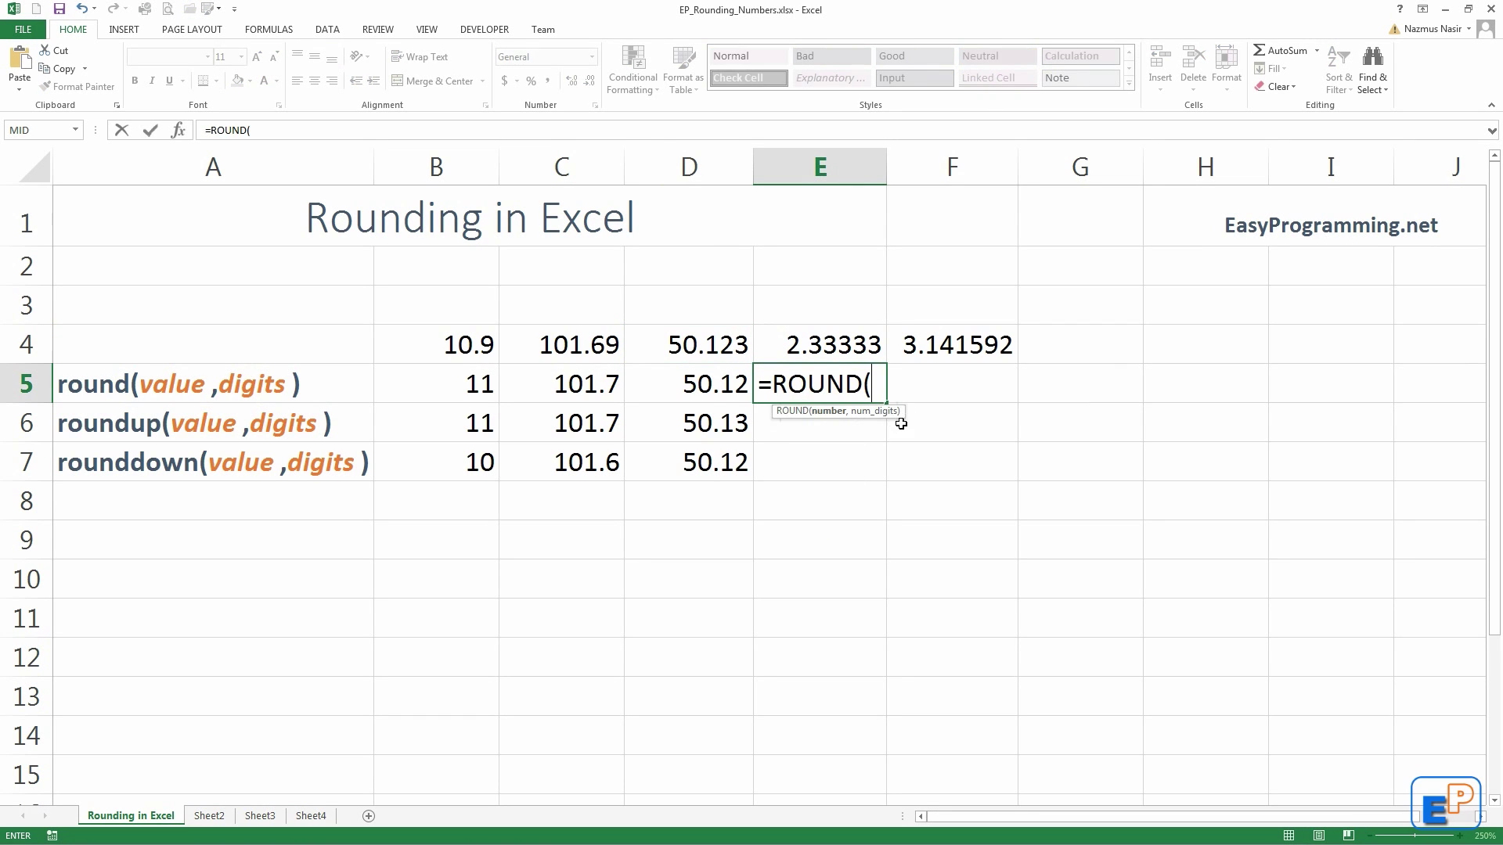
{"action": "left_click", "coordinate": [854, 325]}
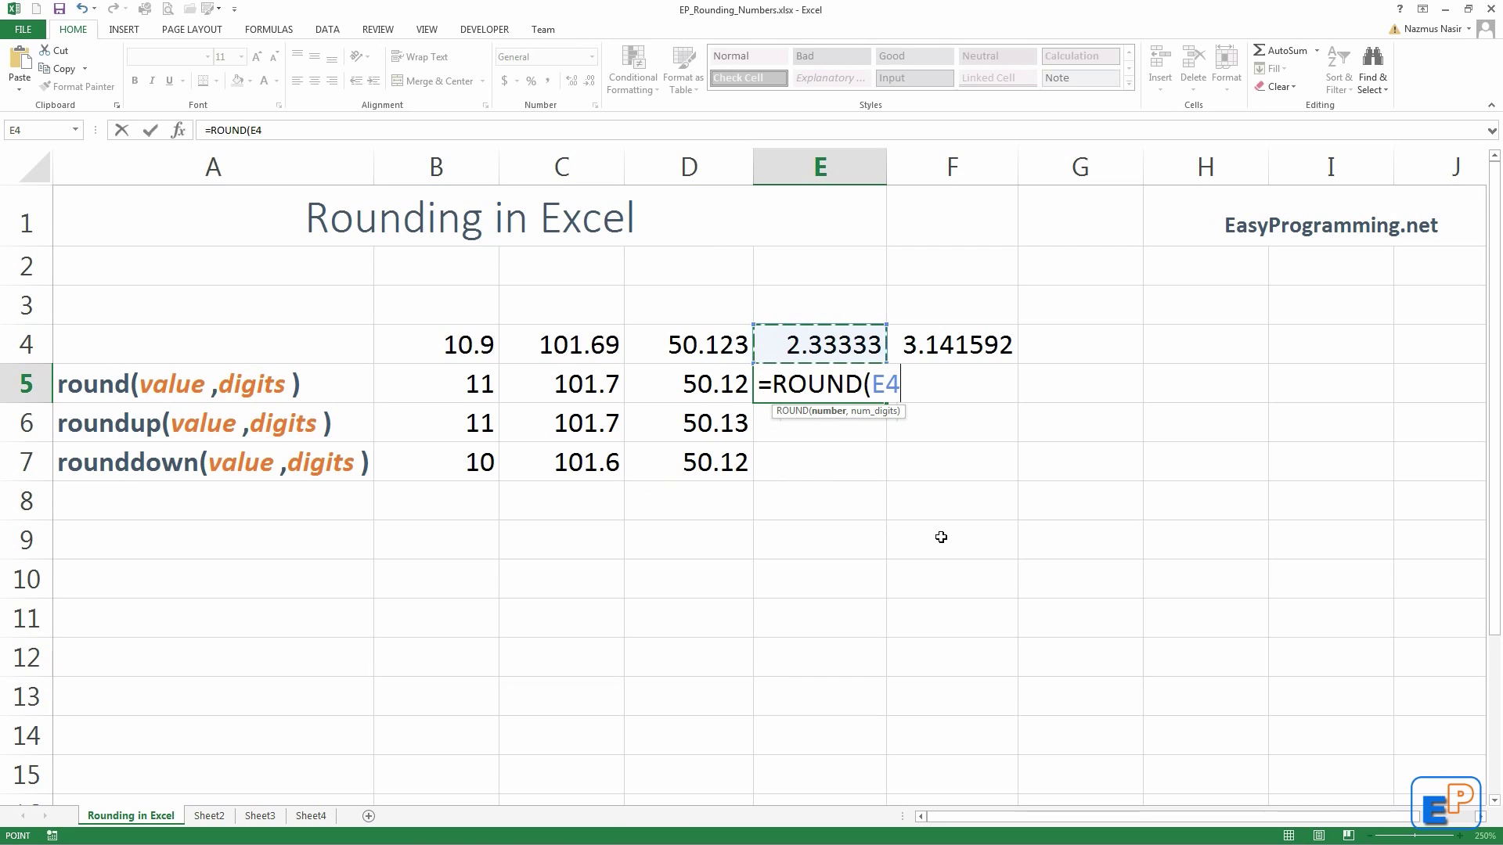
{"action": "type", "text": ",4"}
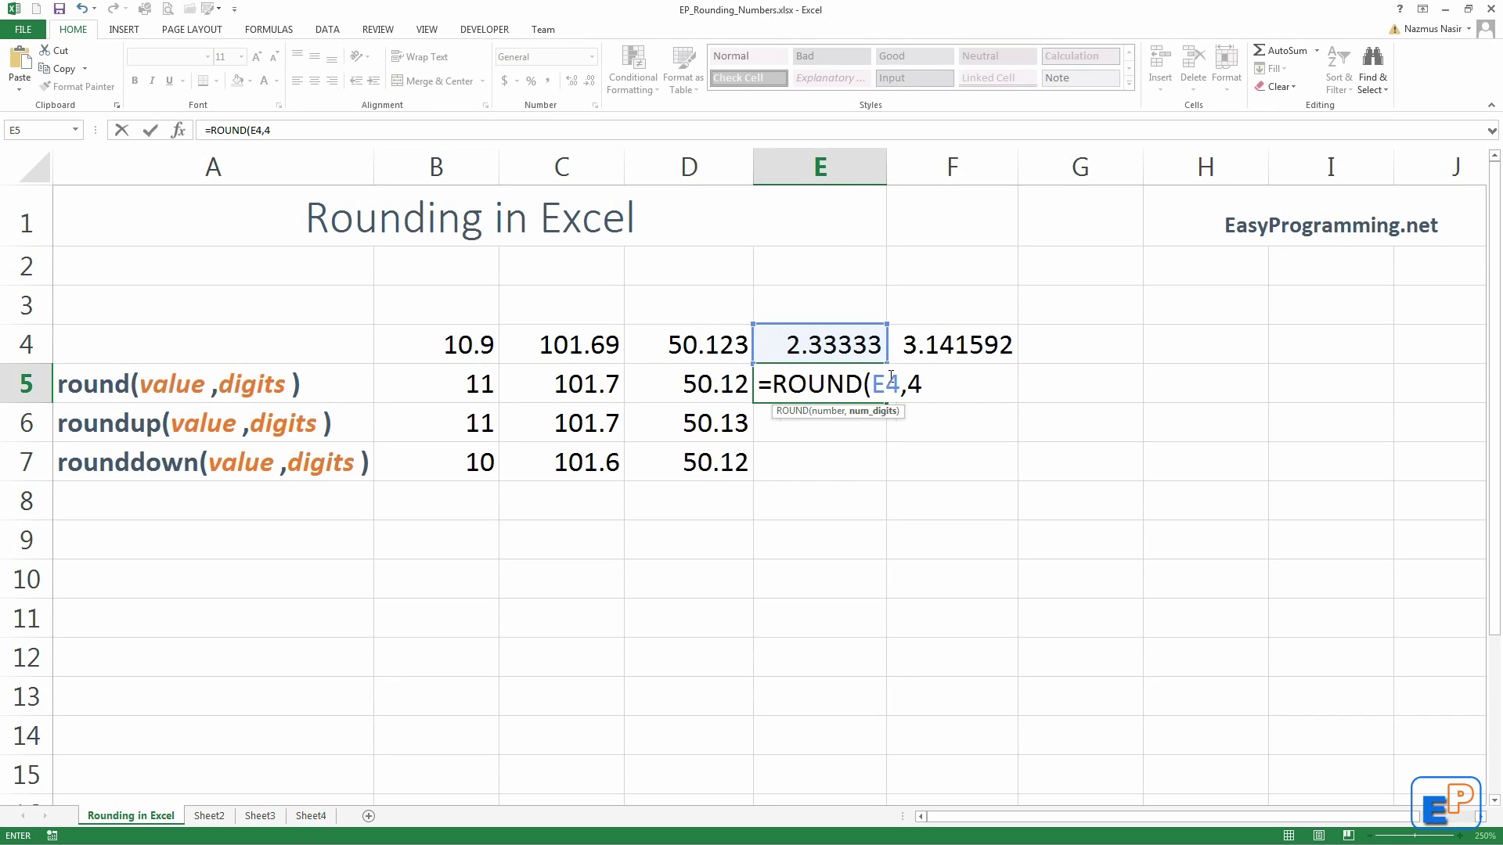
{"action": "key", "text": "Return"}
{"action": "left_click", "coordinate": [832, 388]}
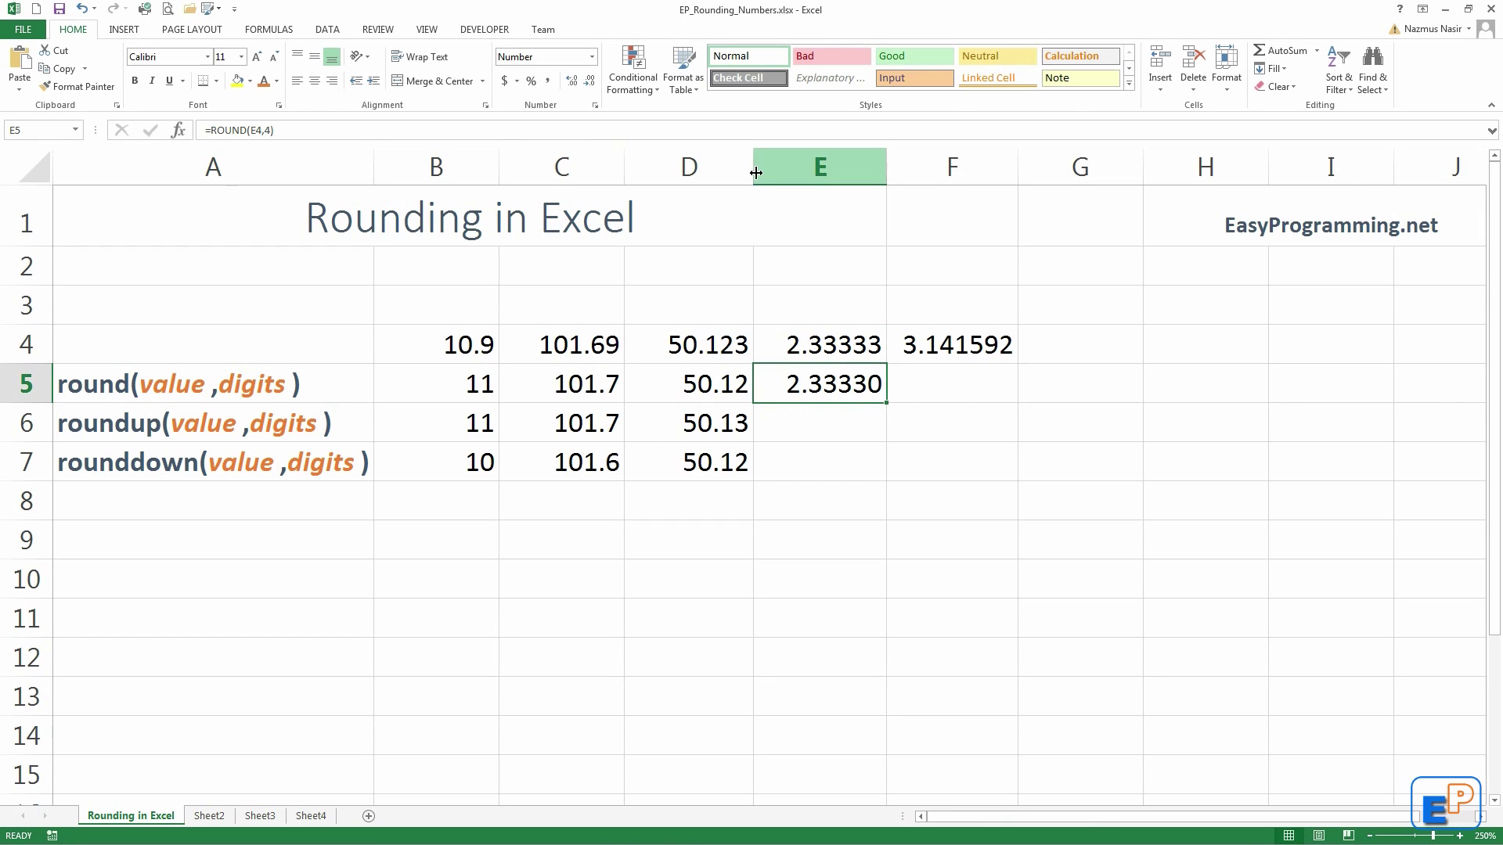
{"action": "left_click", "coordinate": [821, 430]}
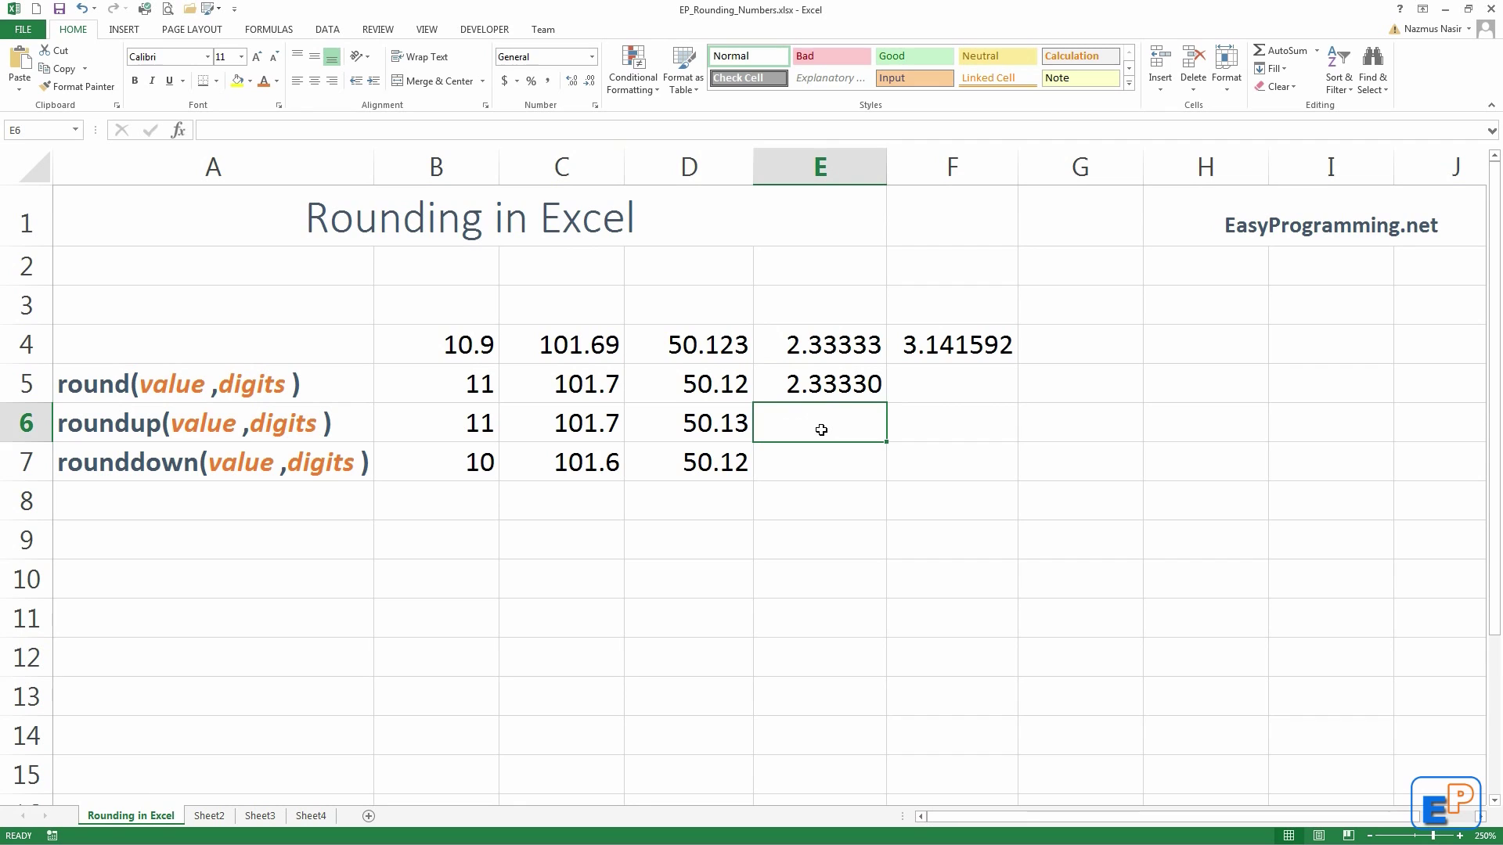
Step: Enter =ROUNDUP(E4,4) in E6, showing 2.33340
{"action": "type", "text": "=round"}
{"action": "key", "text": "Down"}
{"action": "key", "text": "Down"}
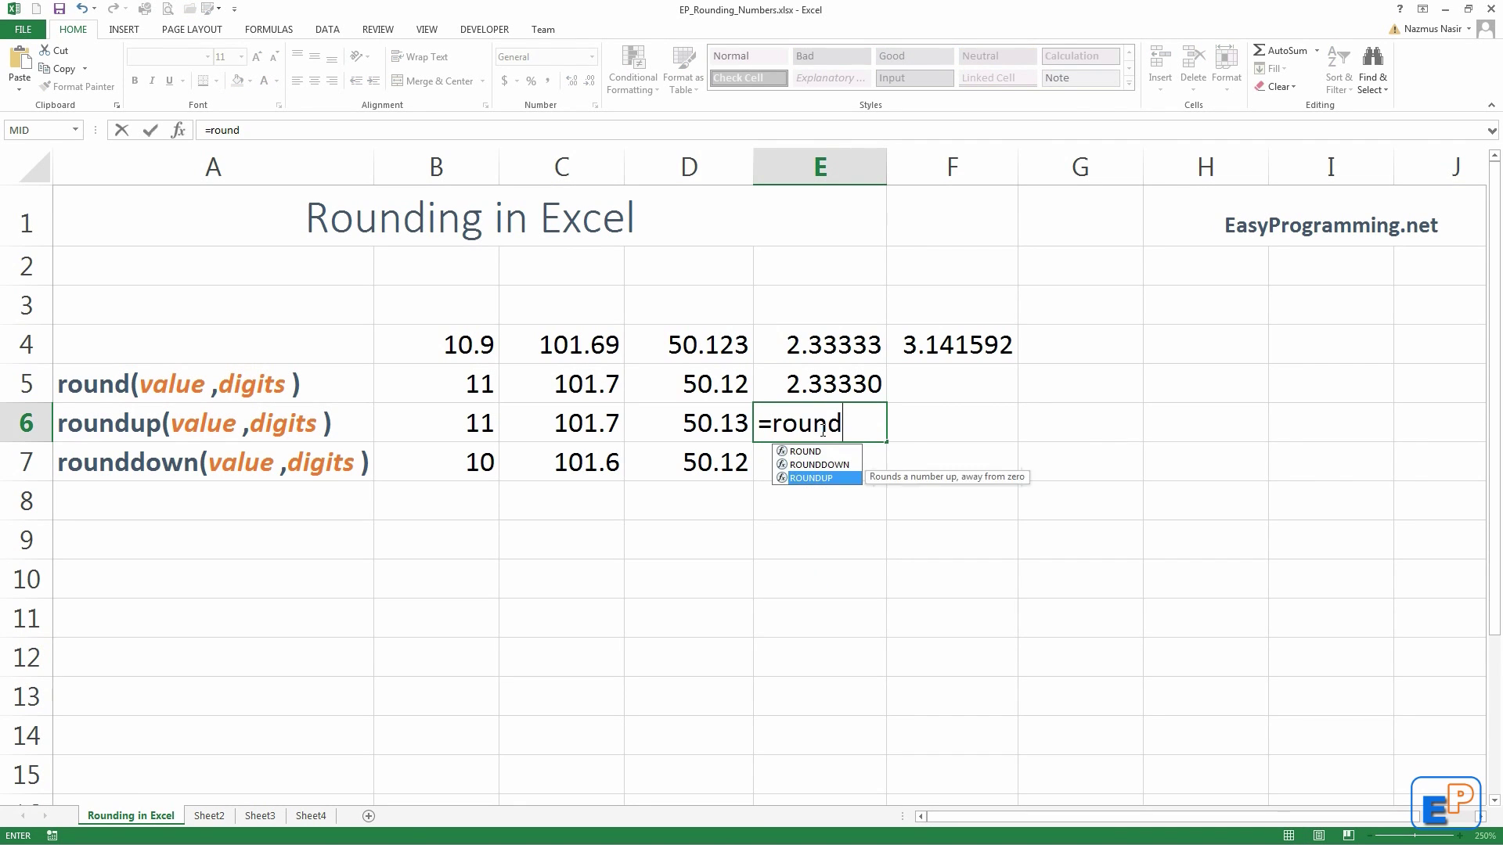
{"action": "key", "text": "Tab"}
{"action": "left_click", "coordinate": [836, 343]}
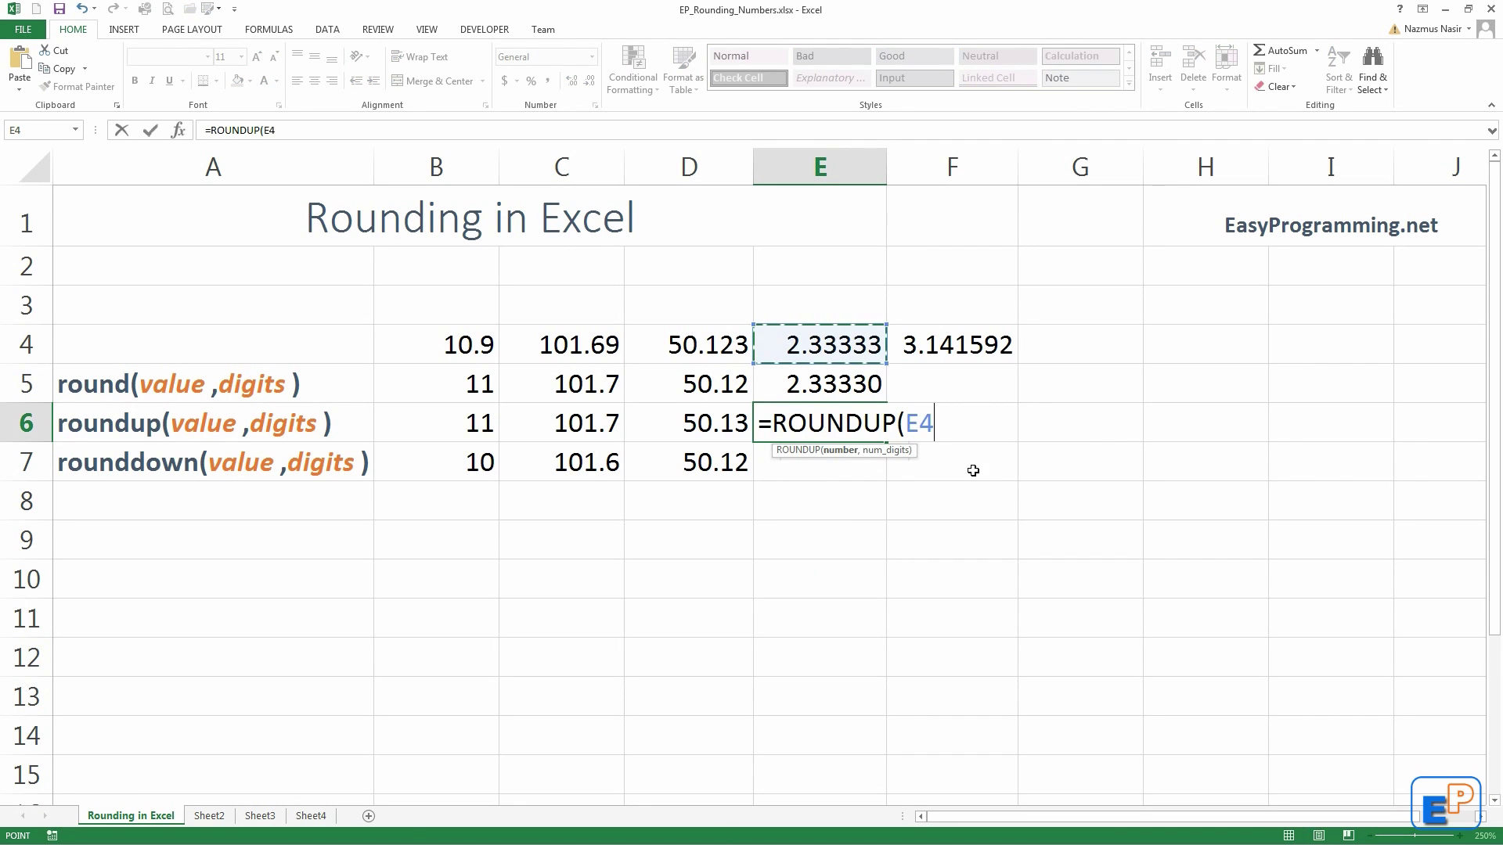
{"action": "type", "text": ","}
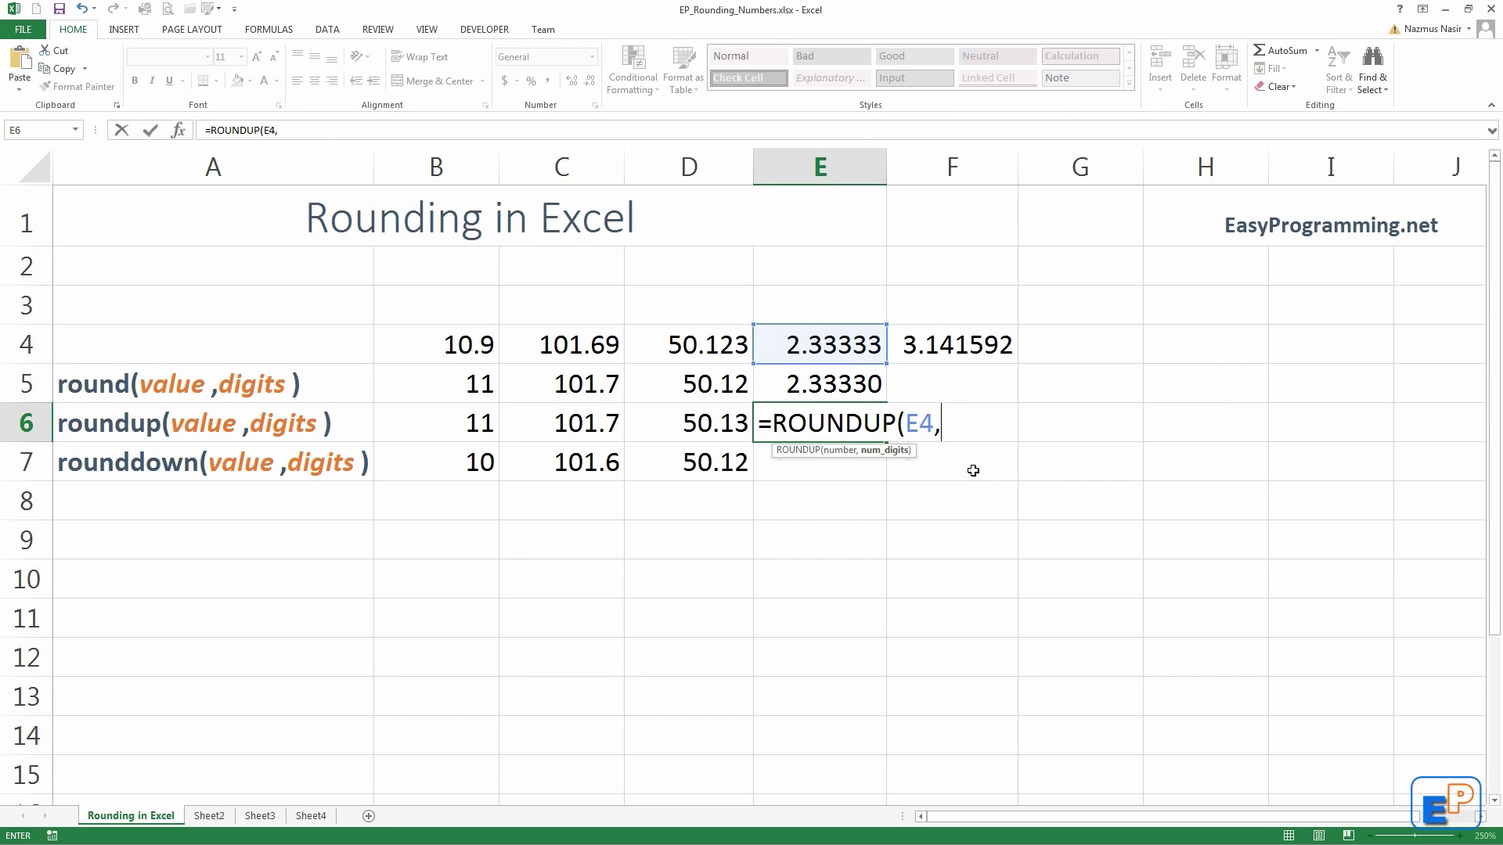
{"action": "type", "text": "4"}
{"action": "key", "text": "Return"}
{"action": "left_click", "coordinate": [853, 426]}
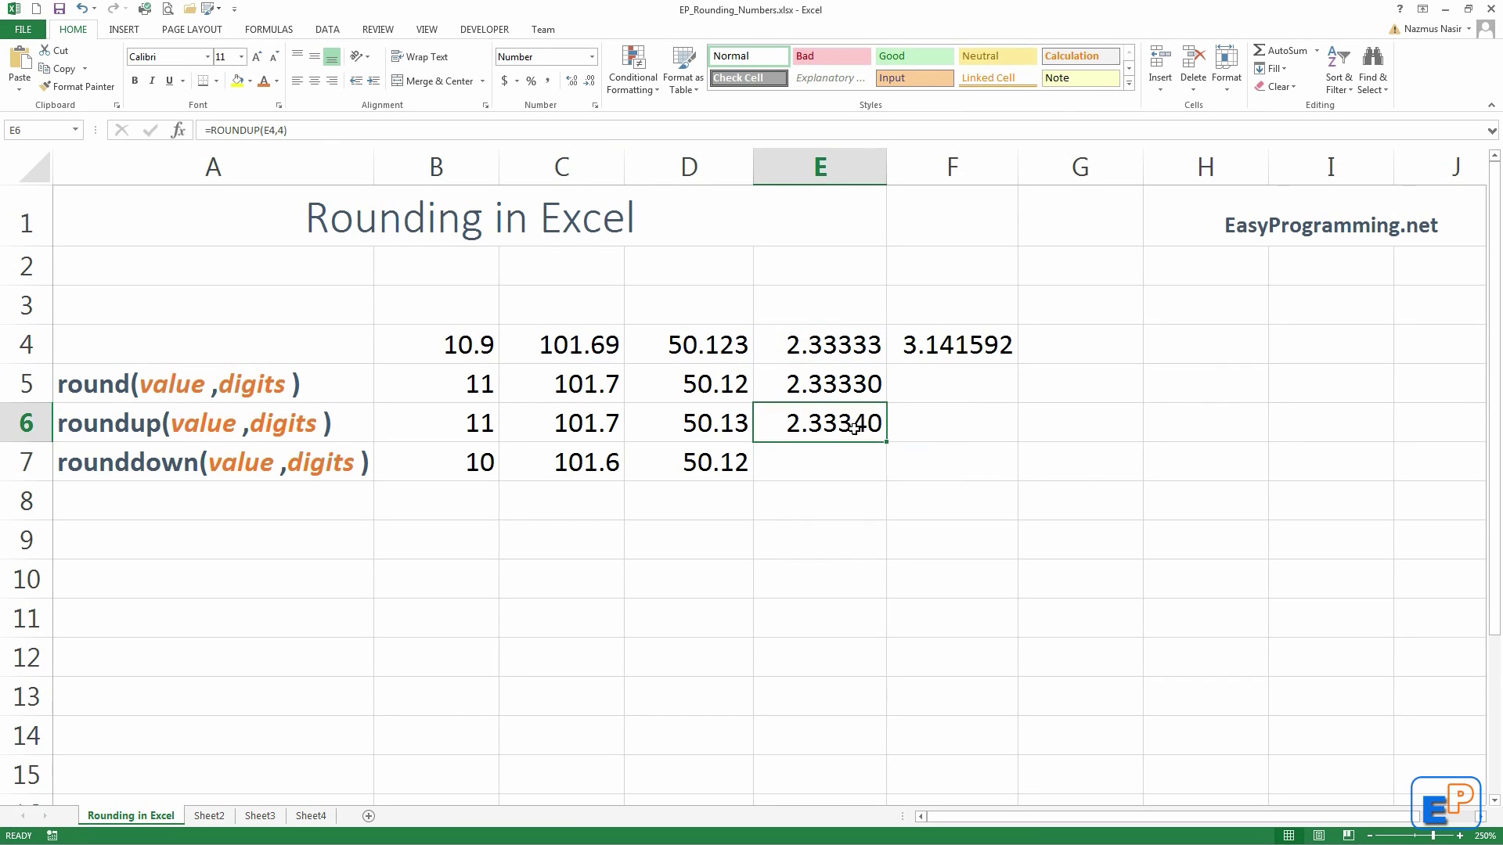
{"action": "left_click", "coordinate": [865, 468]}
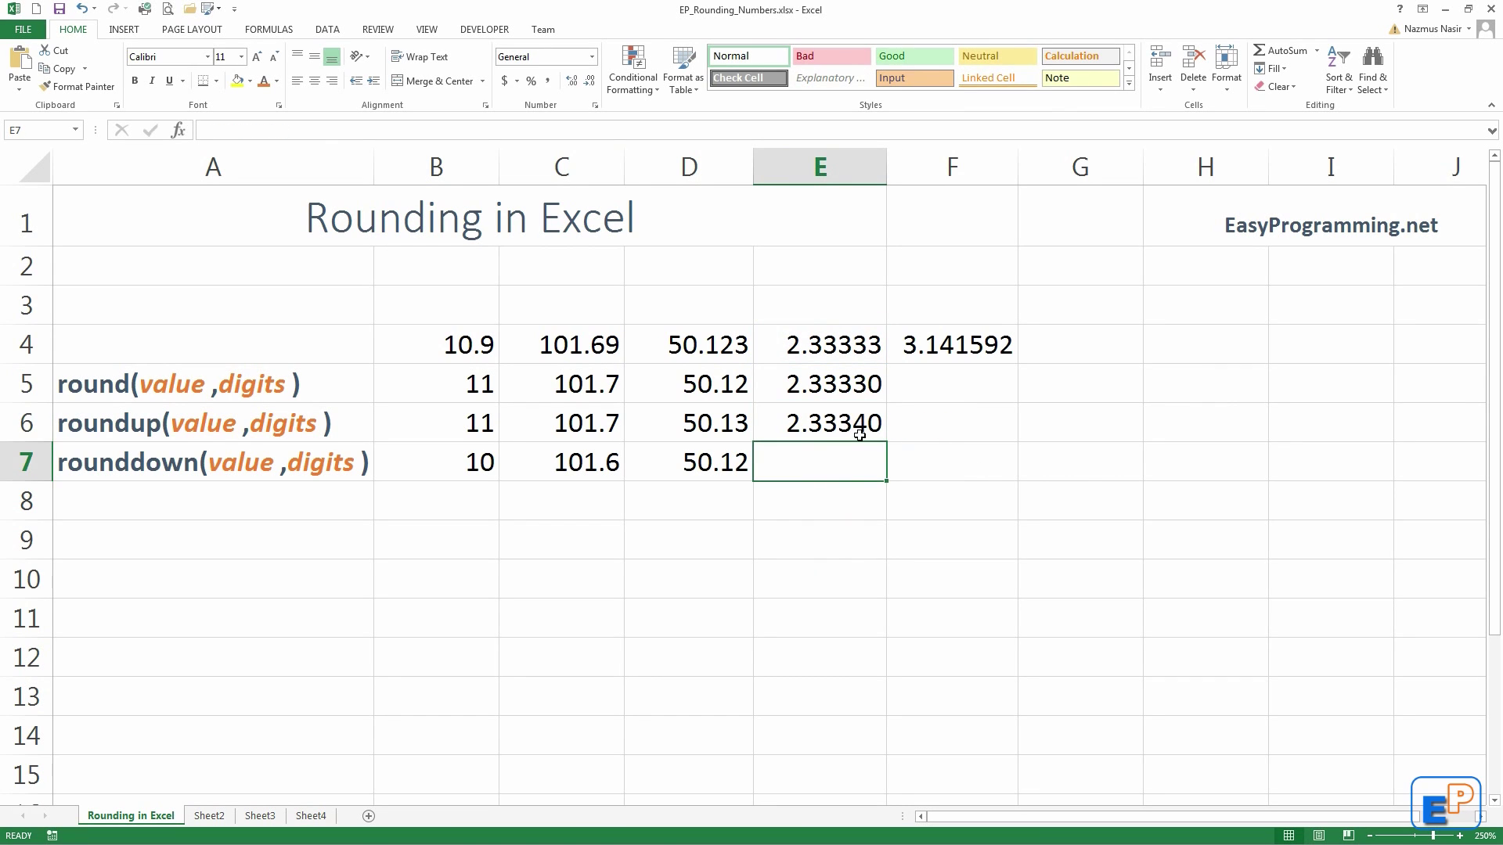
Step: Enter =ROUNDDOWN(E4,4) in E7, showing 2.33330
{"action": "type", "text": "=round"}
{"action": "key", "text": "Down"}
{"action": "key", "text": "Tab"}
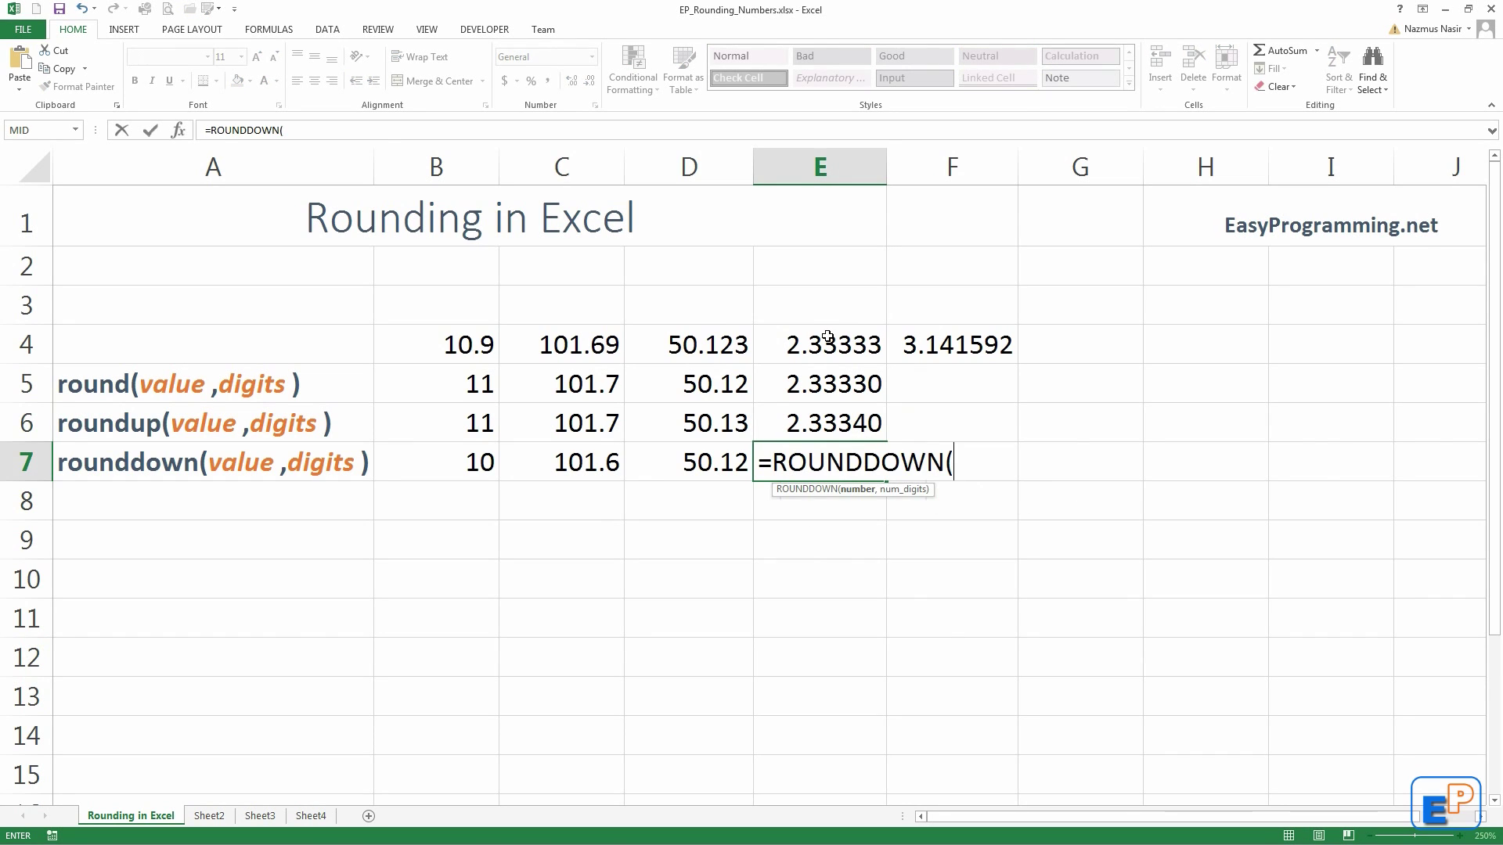
{"action": "left_click", "coordinate": [829, 338]}
{"action": "type", "text": ","}
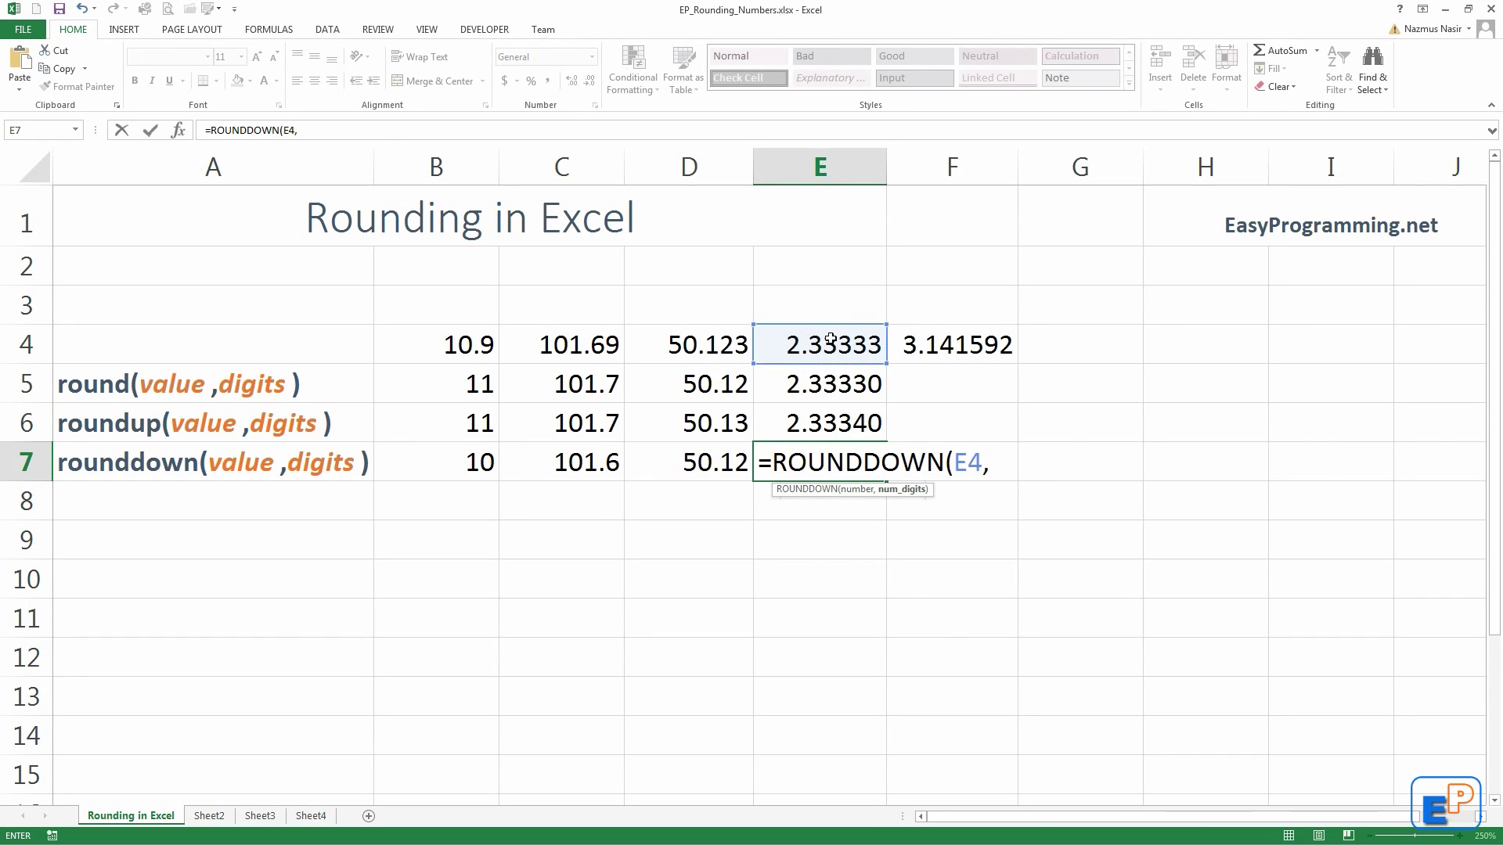
{"action": "type", "text": "4"}
{"action": "key", "text": "Return"}
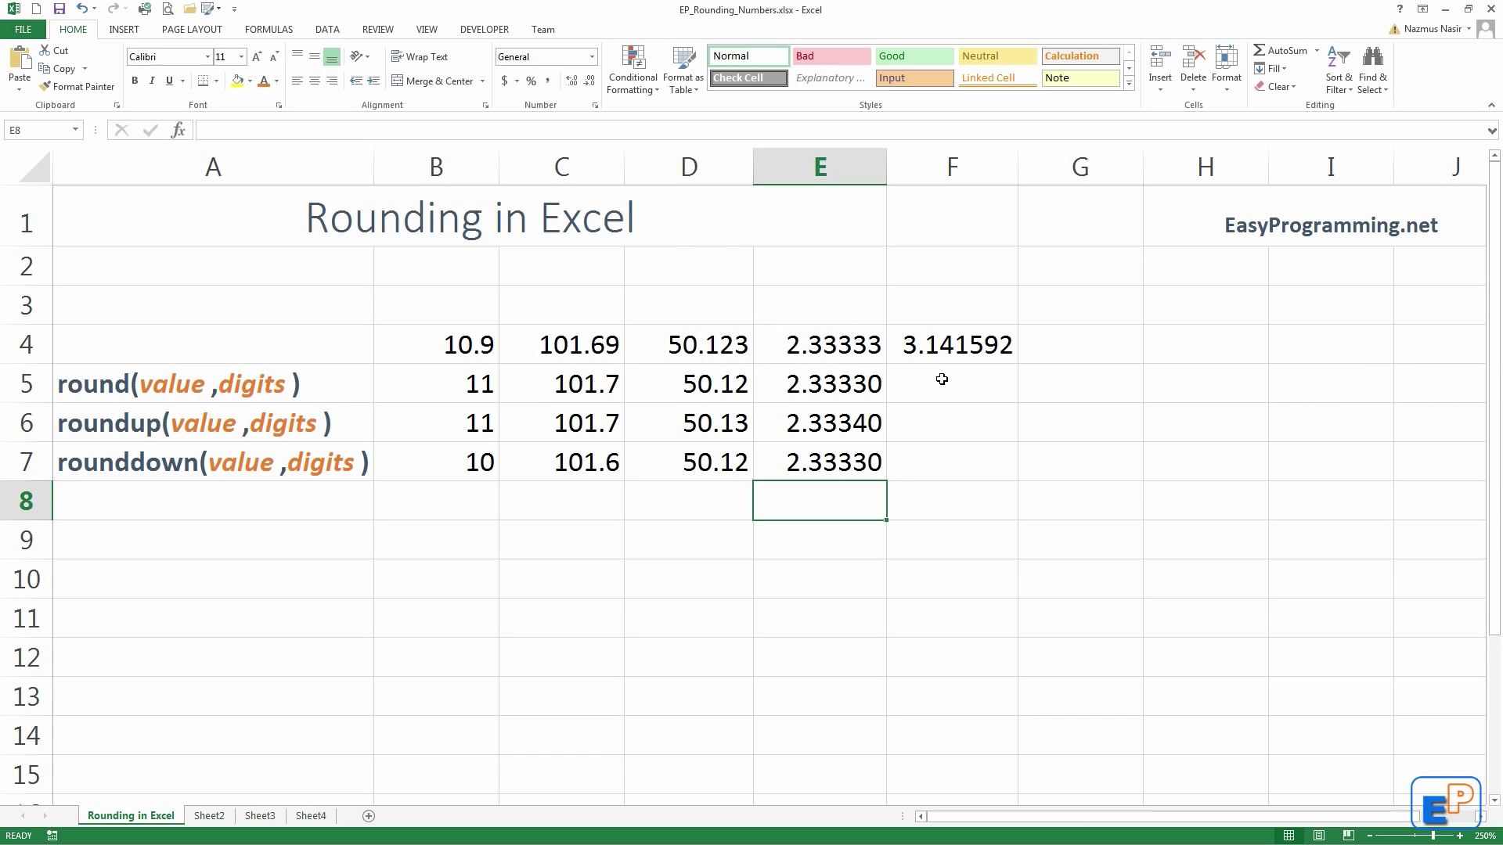
{"action": "left_click", "coordinate": [942, 379]}
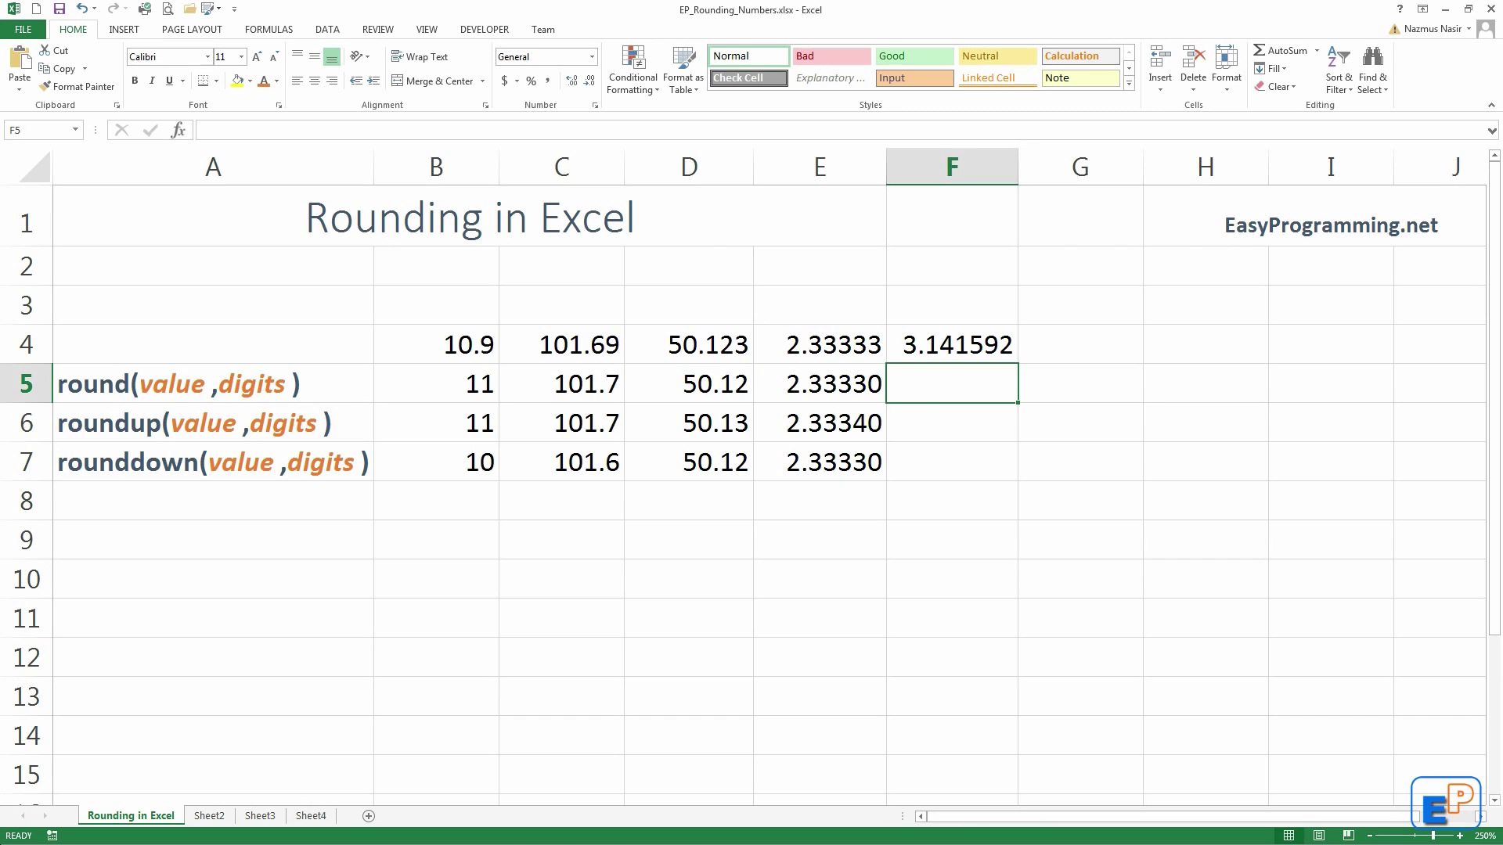
Step: Enter =ROUND(F4,5) in F5, showing 3.14159
{"action": "type", "text": "=round"}
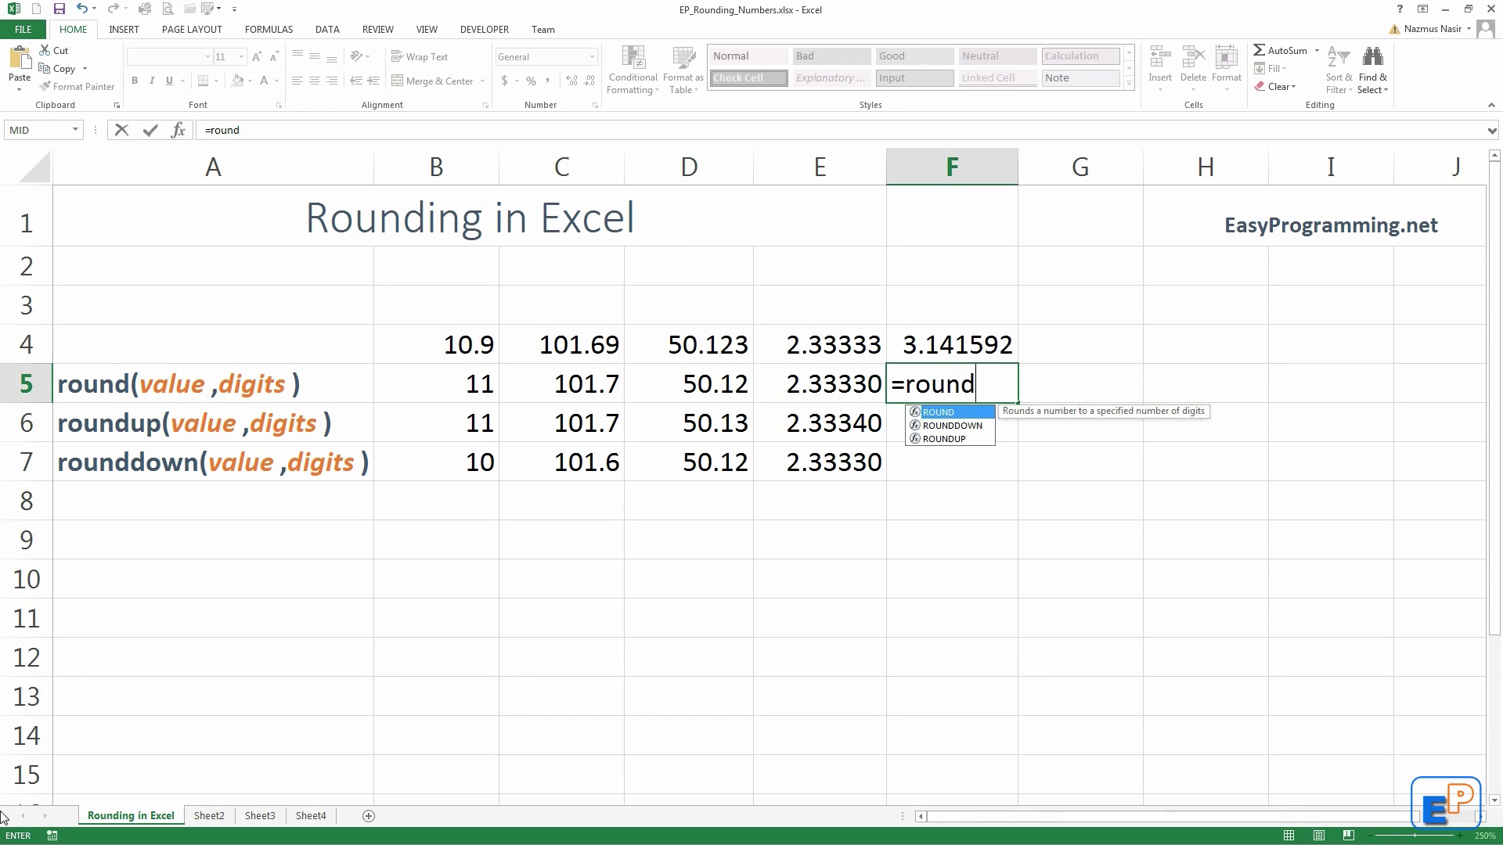
{"action": "key", "text": "Tab"}
{"action": "left_click", "coordinate": [949, 342]}
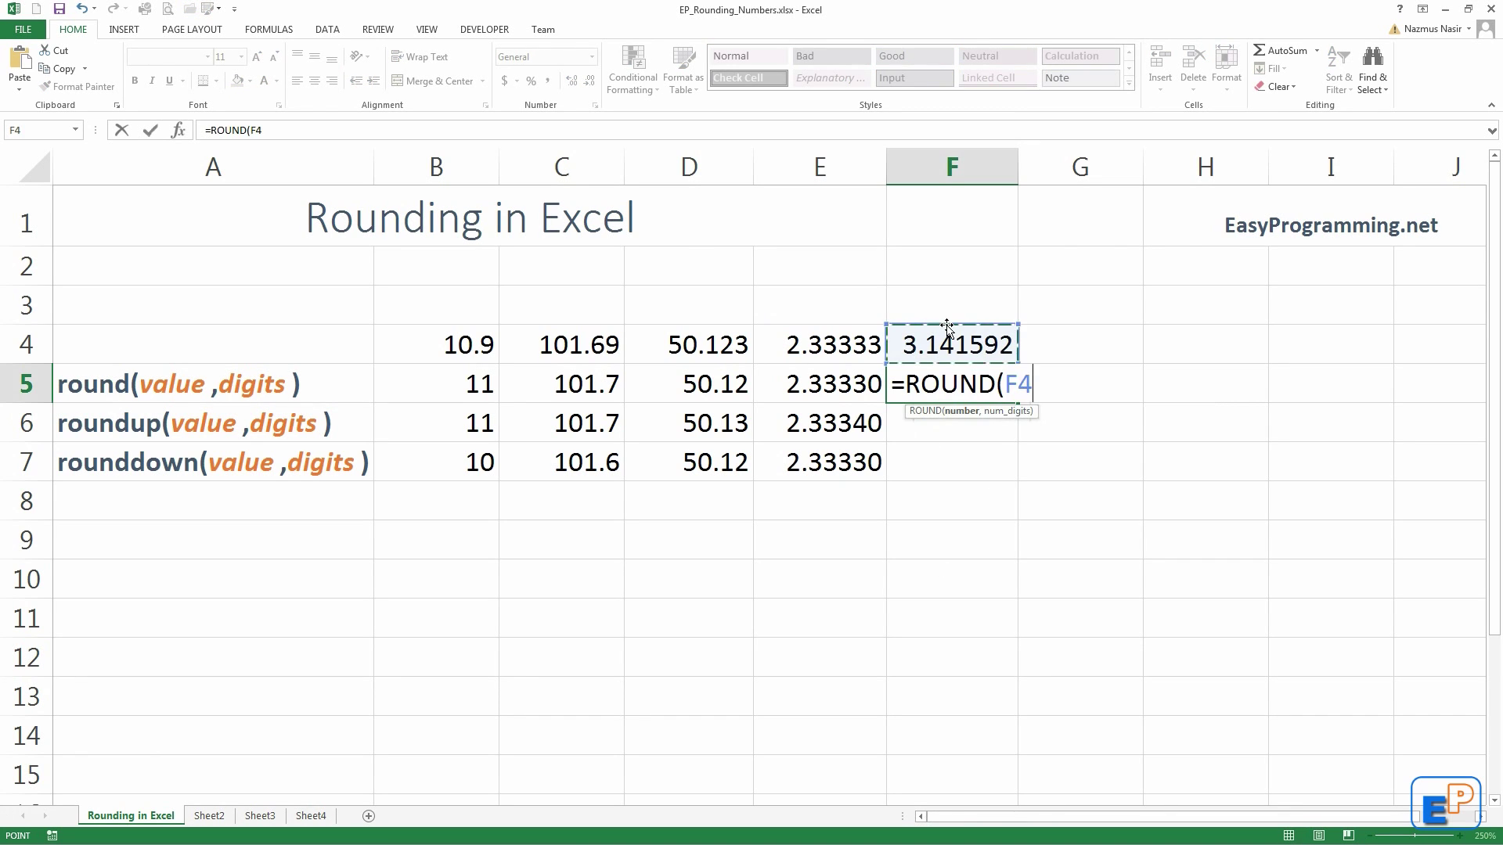
{"action": "type", "text": "5"}
{"action": "key", "text": "BackSpace"}
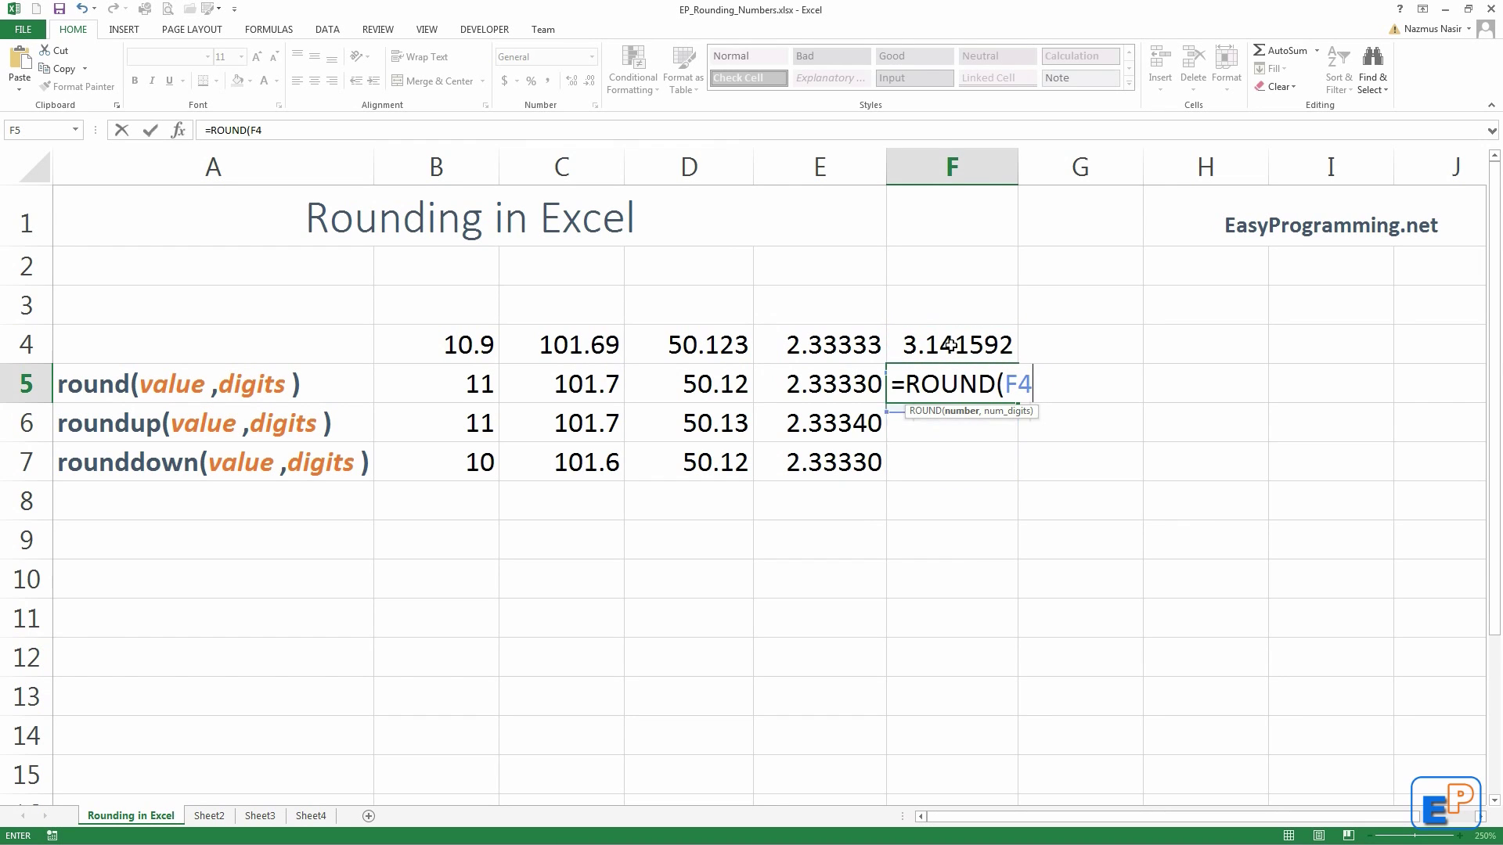
{"action": "type", "text": ",5"}
{"action": "key", "text": "Return"}
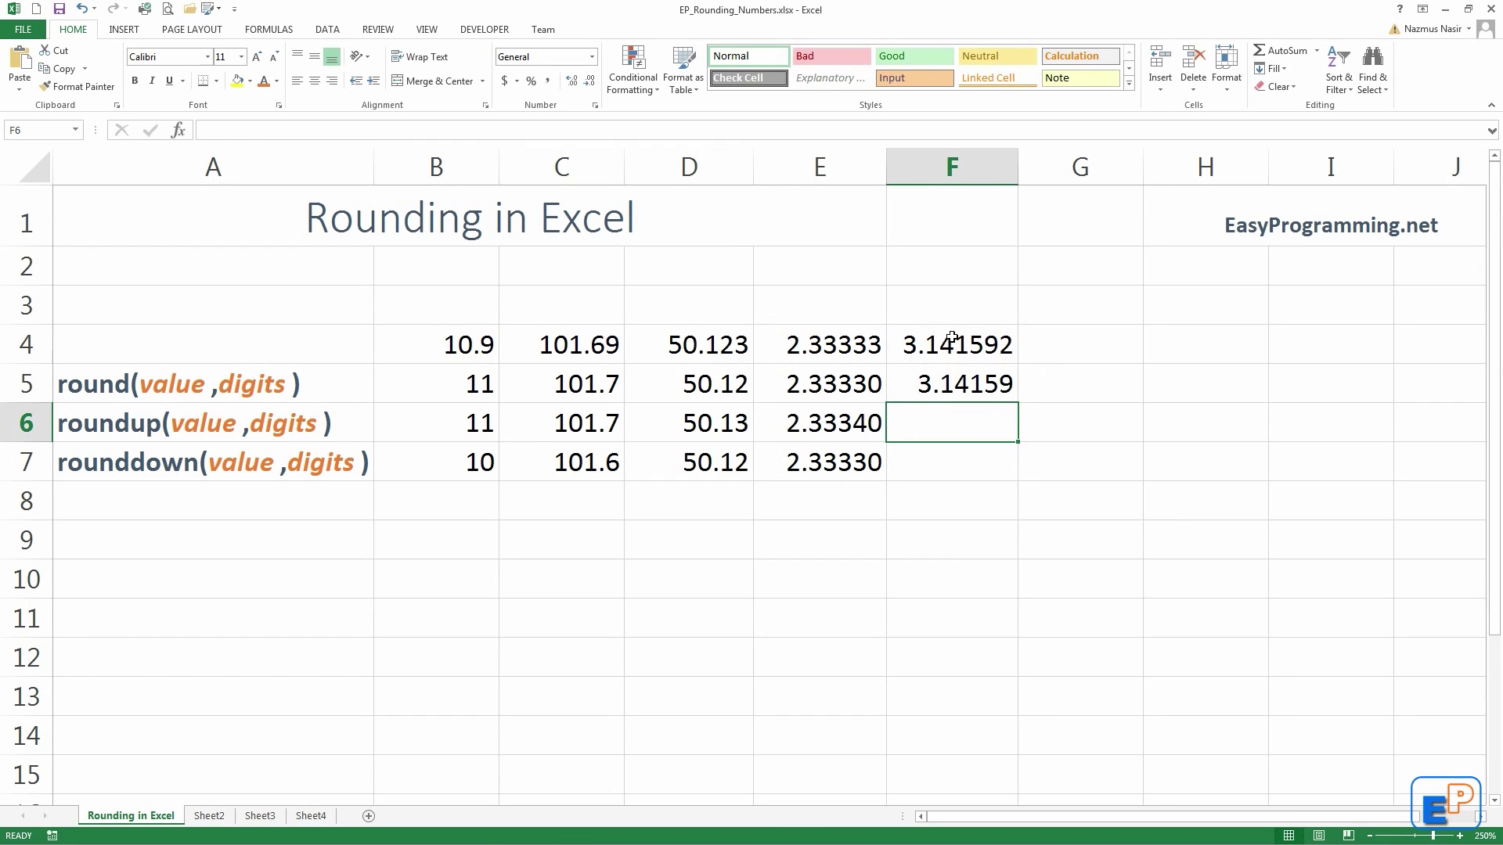
Step: Enter =ROUNDUP(F4,4) in F6, showing 3.1416
{"action": "type", "text": "=round"}
{"action": "key", "text": "Down"}
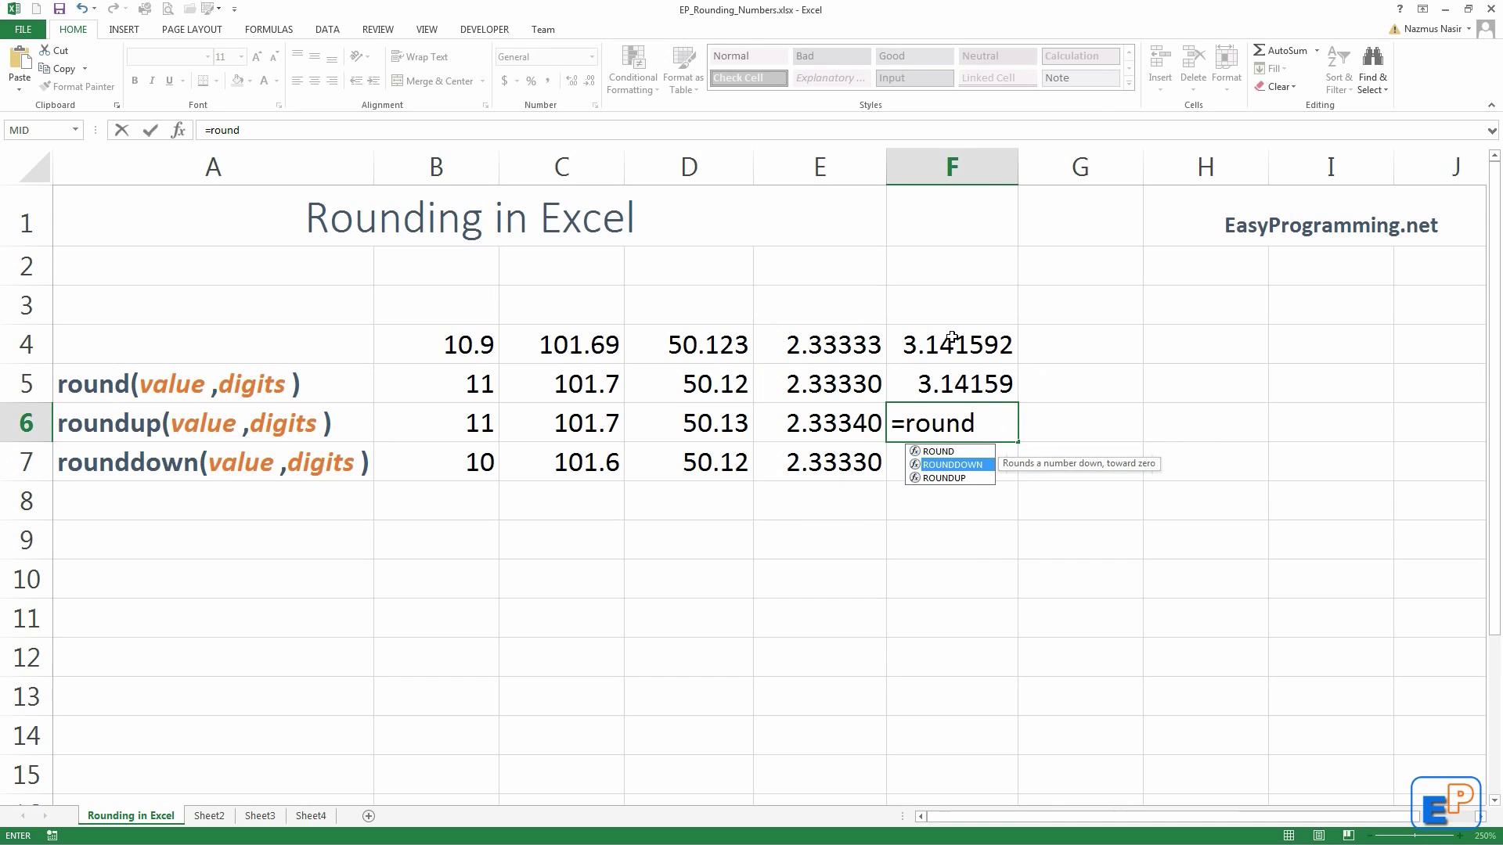
{"action": "key", "text": "Down"}
{"action": "key", "text": "Tab"}
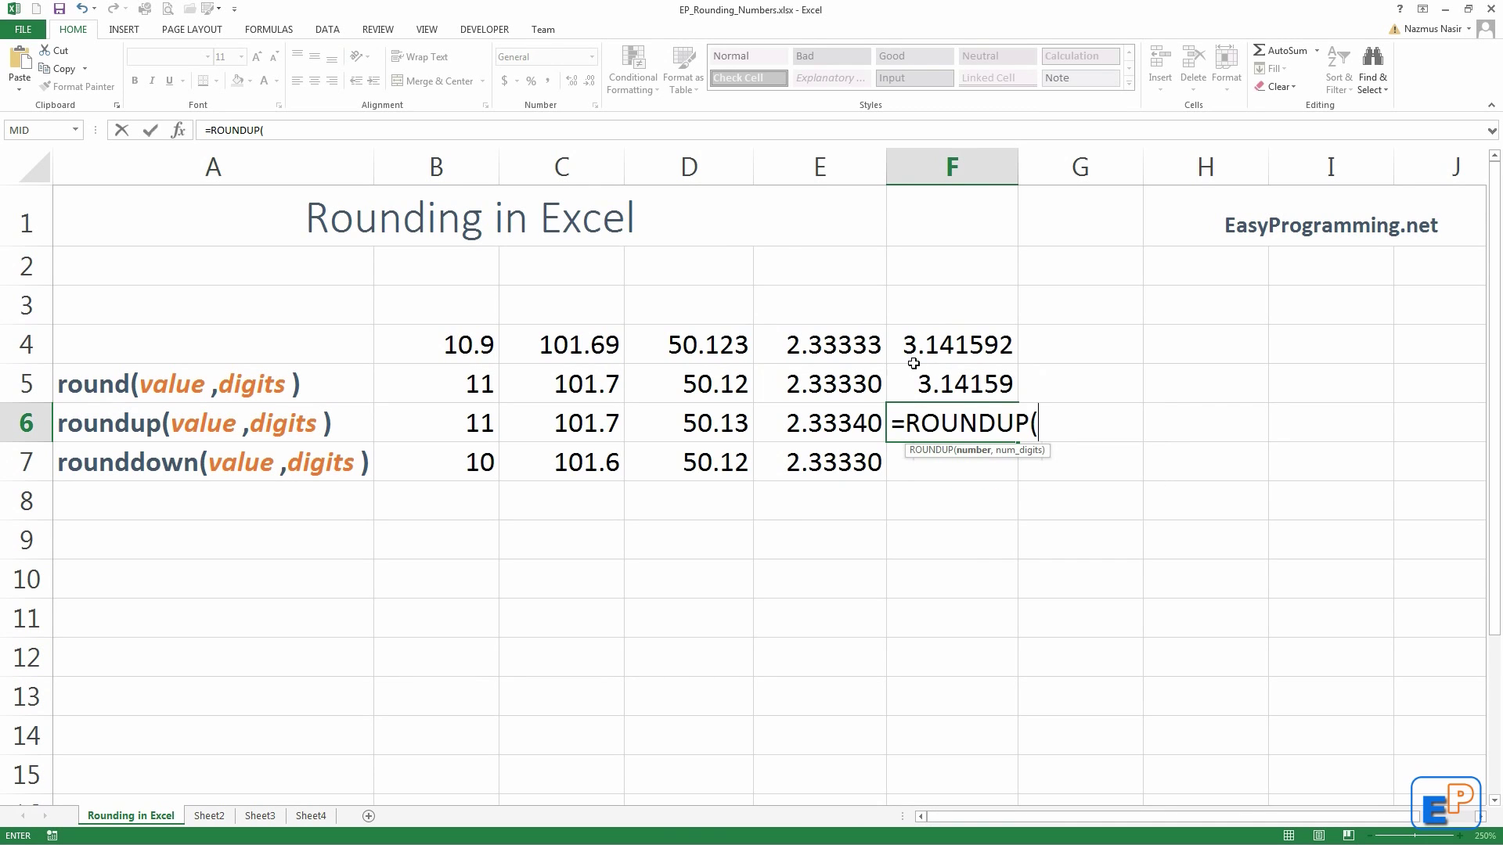
{"action": "left_click", "coordinate": [948, 350]}
{"action": "type", "text": ",4"}
{"action": "key", "text": "Return"}
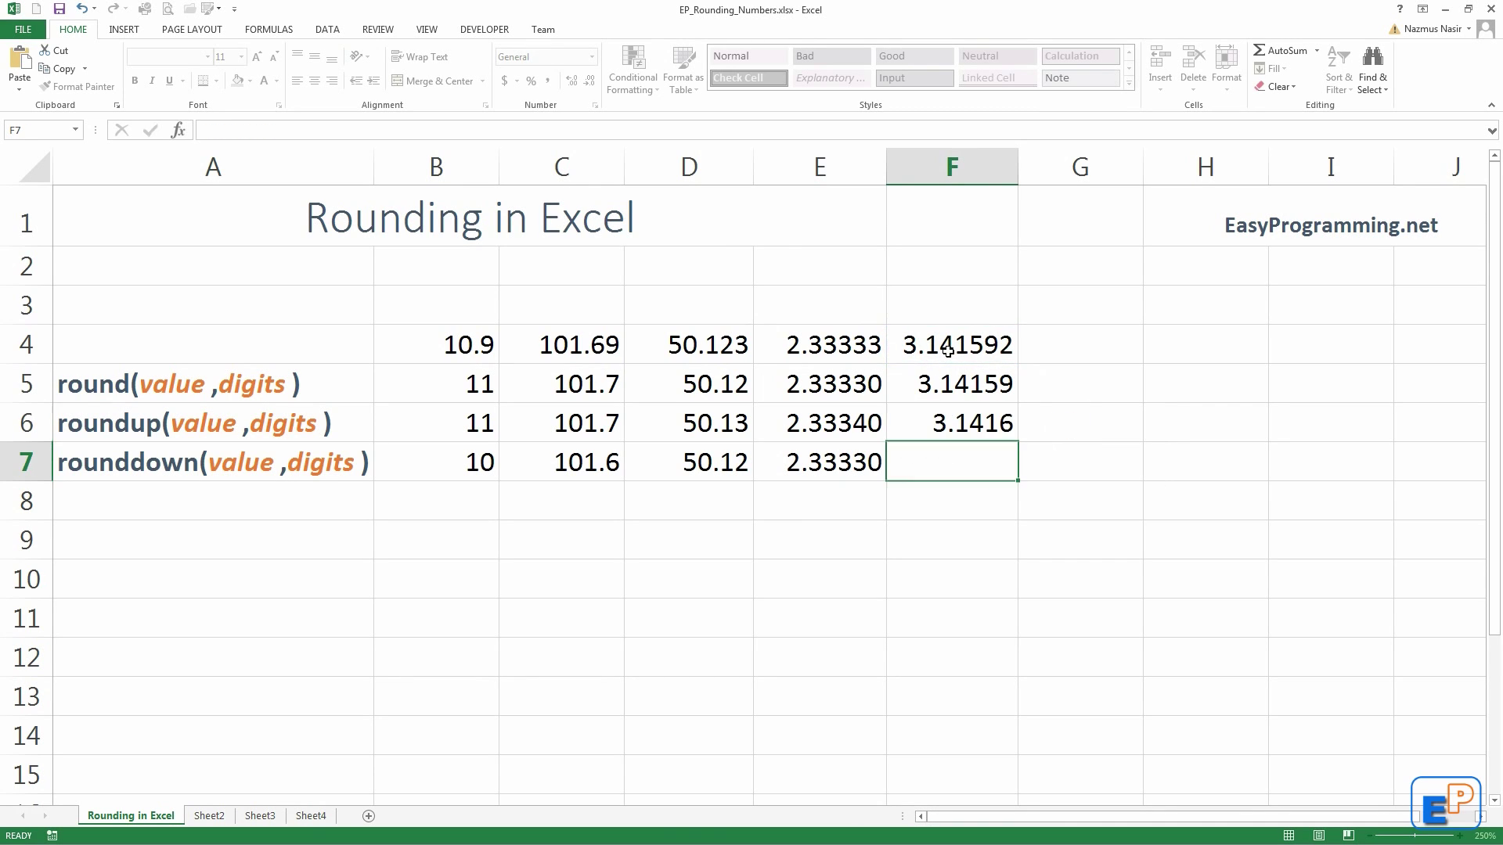
Step: Enter =ROUNDDOWN(F4,5) in F7, showing 3.14159, then inspect F6's ROUNDUP formula
{"action": "type", "text": "=round"}
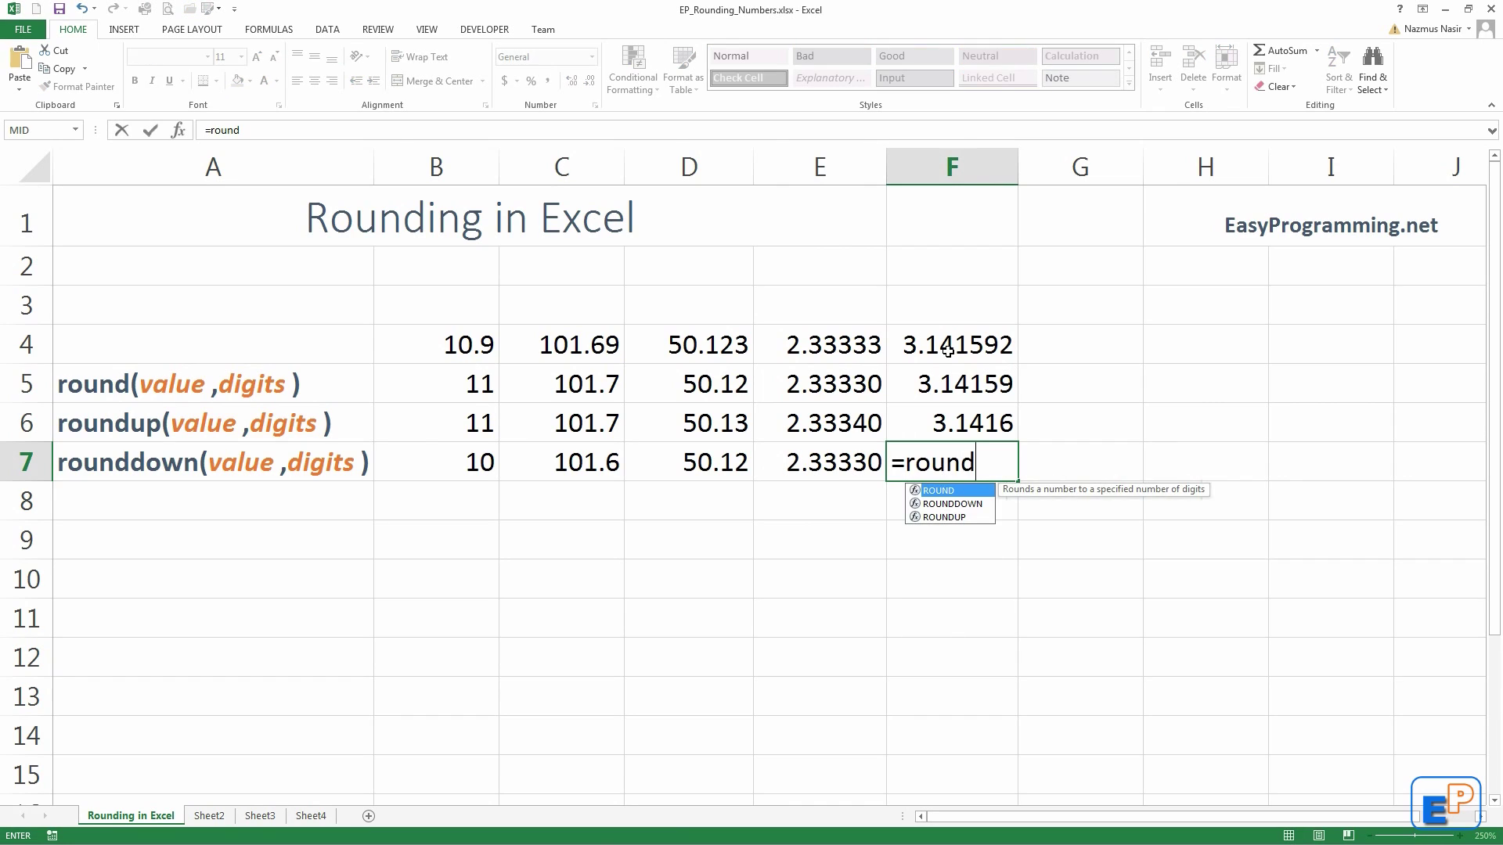
{"action": "key", "text": "Down"}
{"action": "key", "text": "Tab"}
{"action": "left_click", "coordinate": [947, 345]}
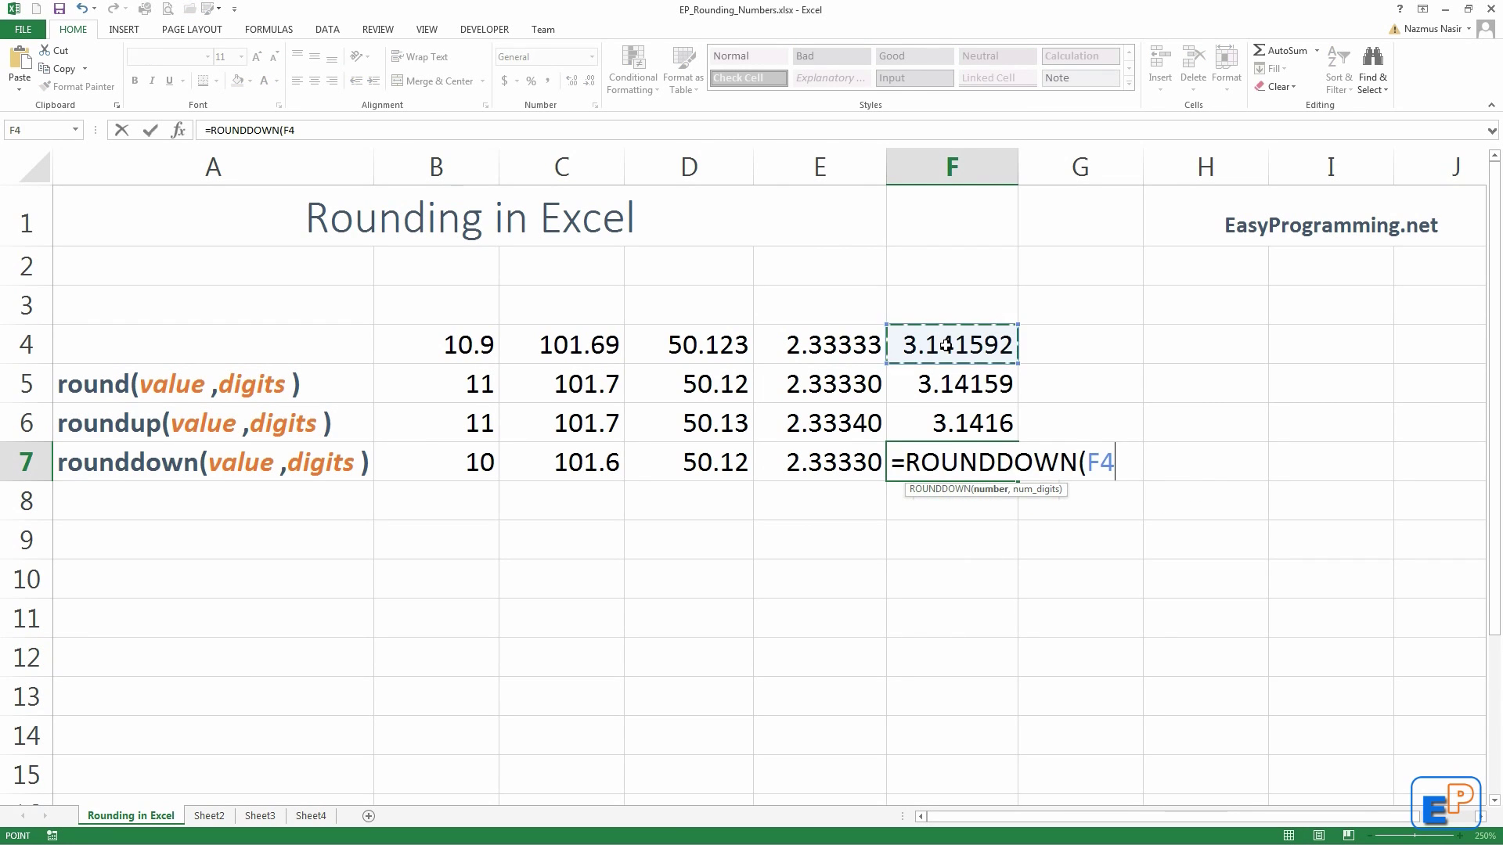
{"action": "type", "text": "5"}
{"action": "key", "text": "BackSpace"}
{"action": "type", "text": ",5"}
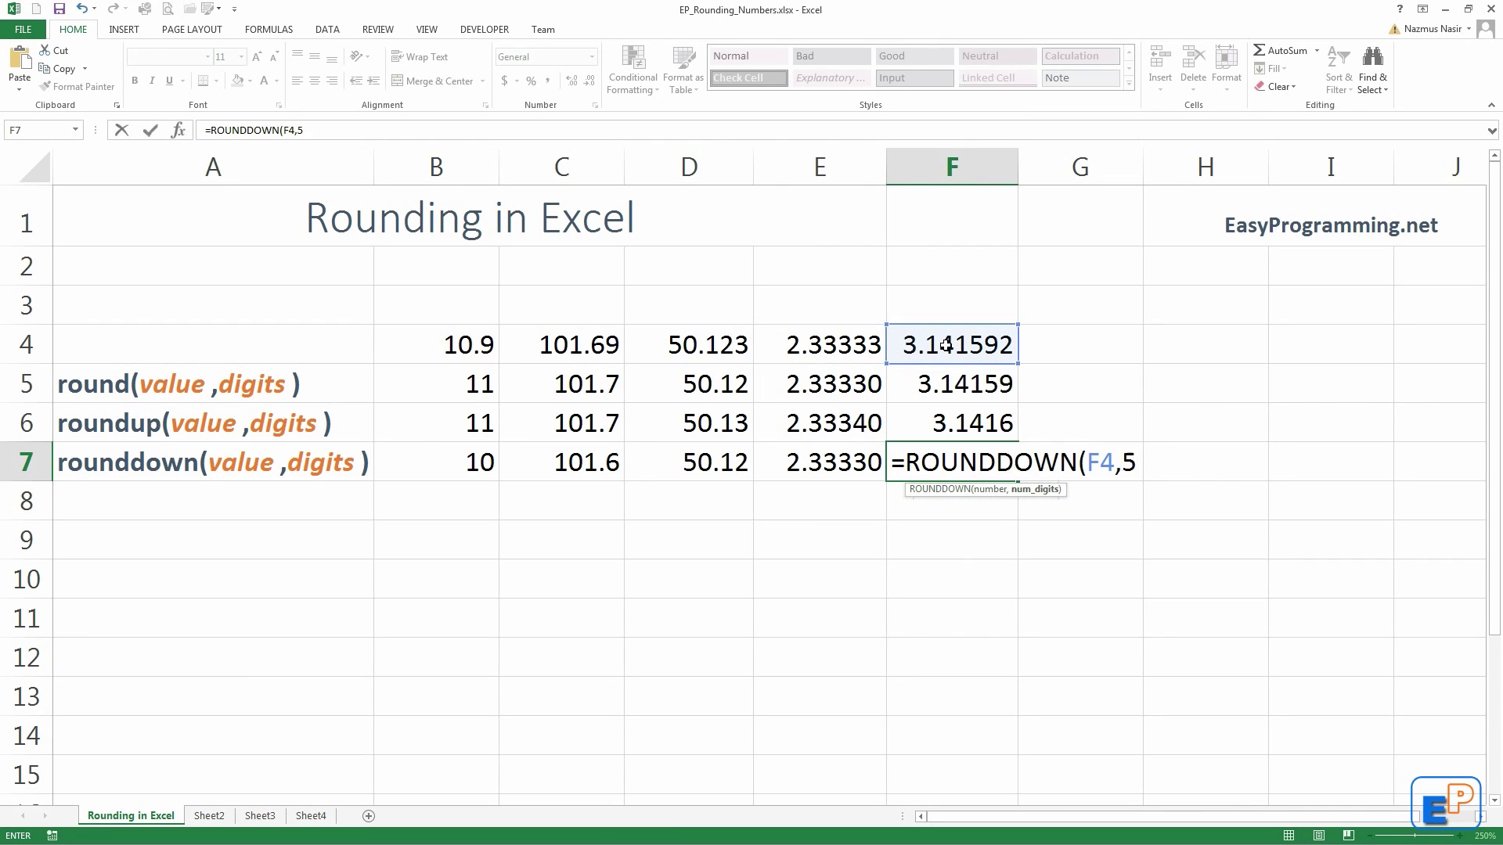
{"action": "key", "text": "Return"}
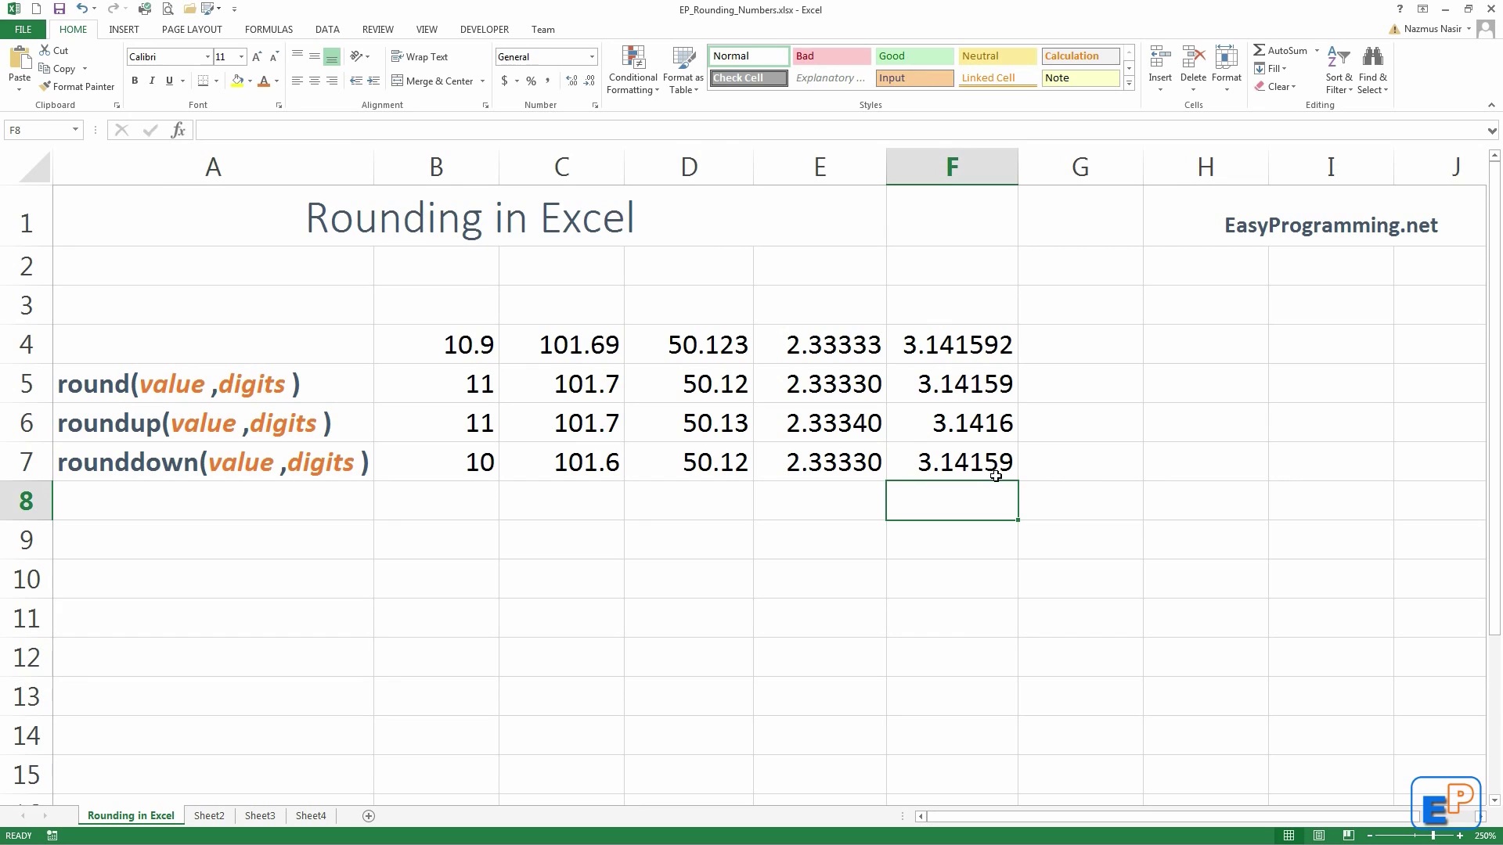
{"action": "left_click", "coordinate": [1010, 427]}
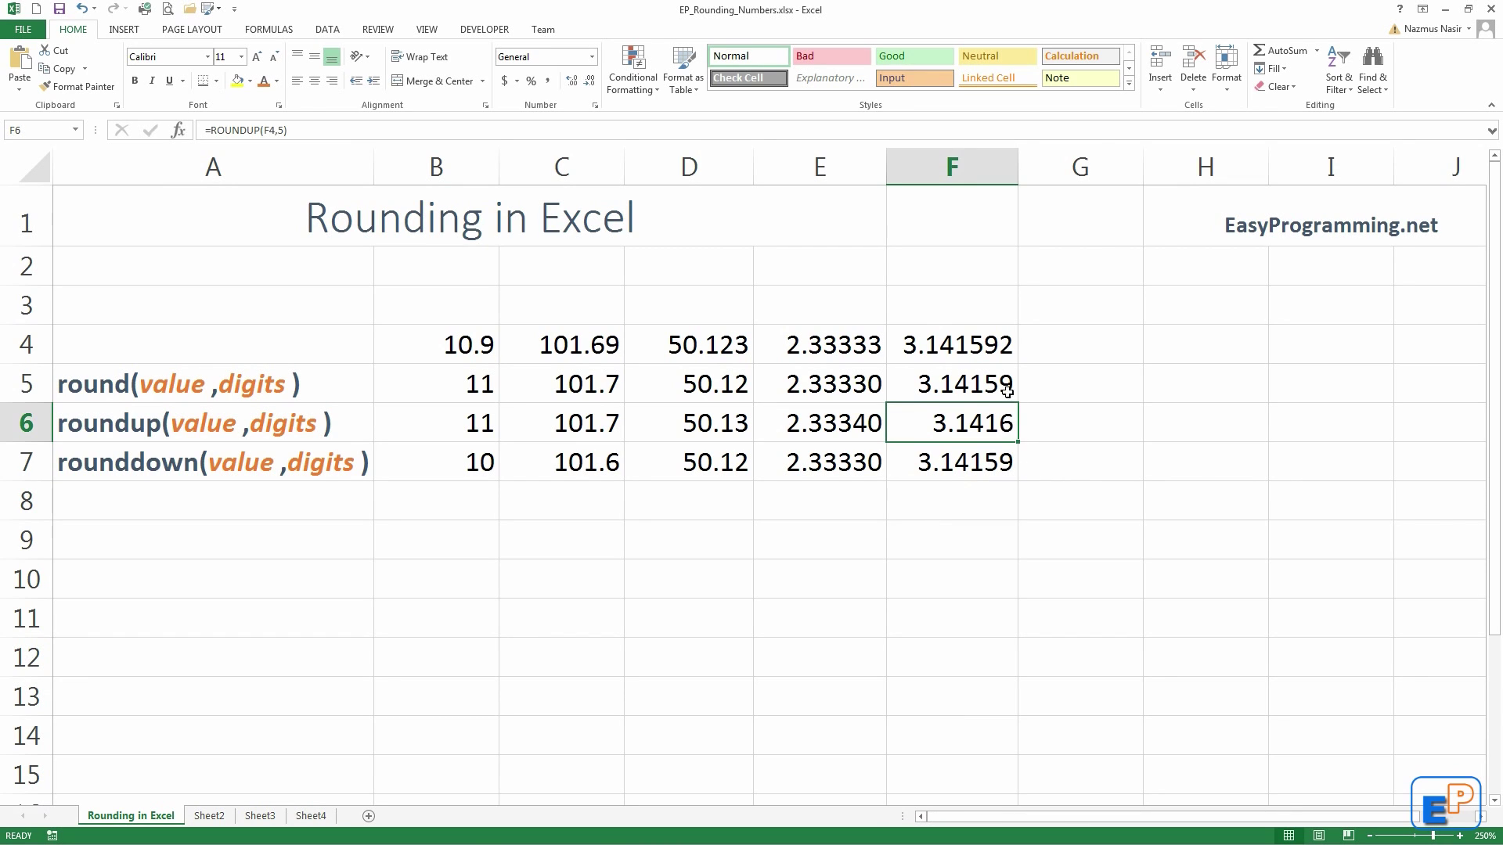
{"action": "left_click", "coordinate": [995, 355]}
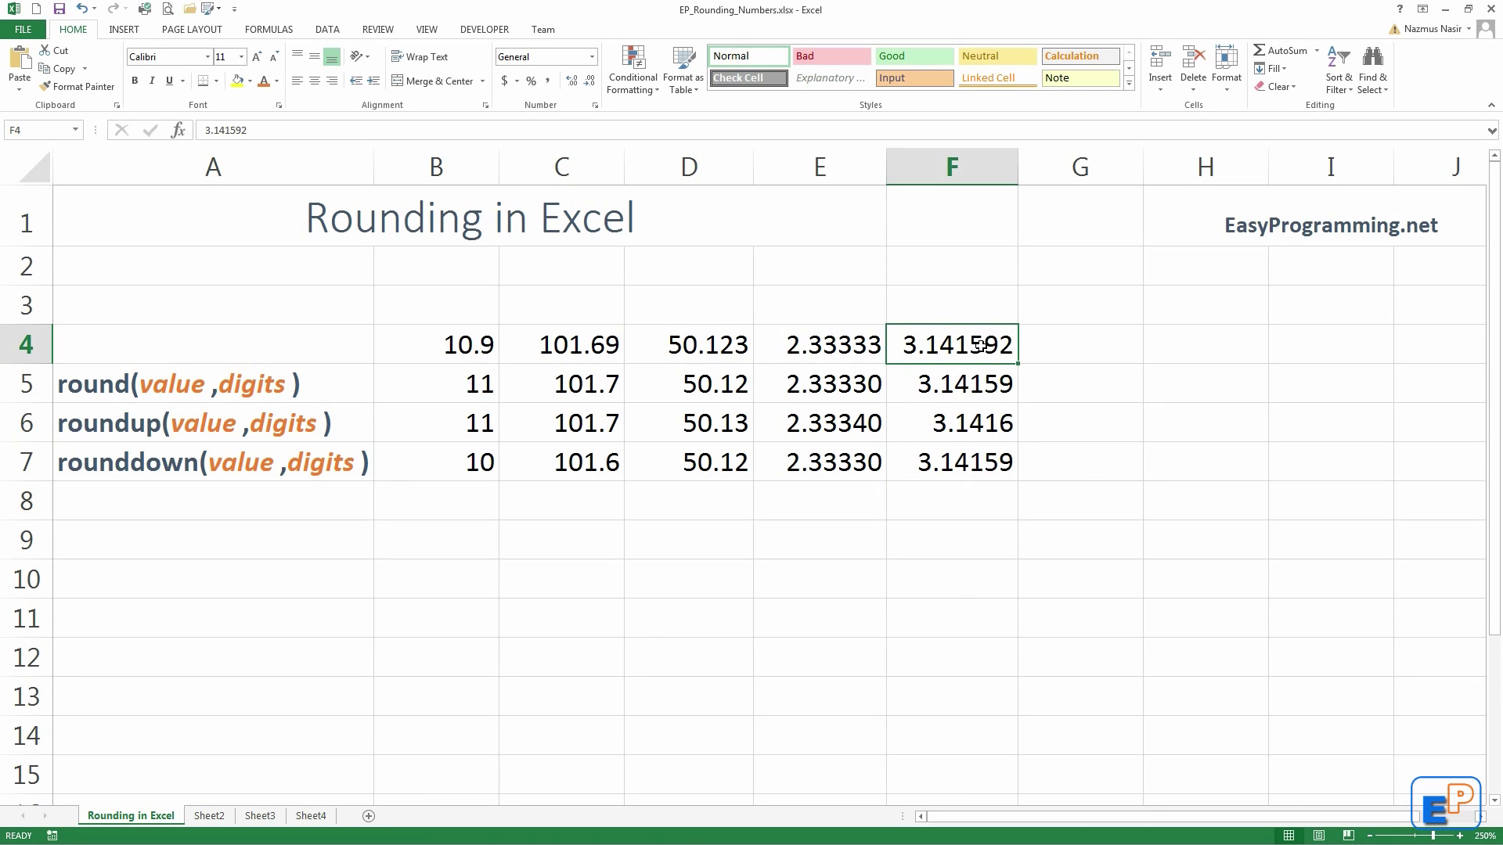
{"action": "left_click_drag", "start_coordinate": [101, 382], "coordinate": [249, 461]}
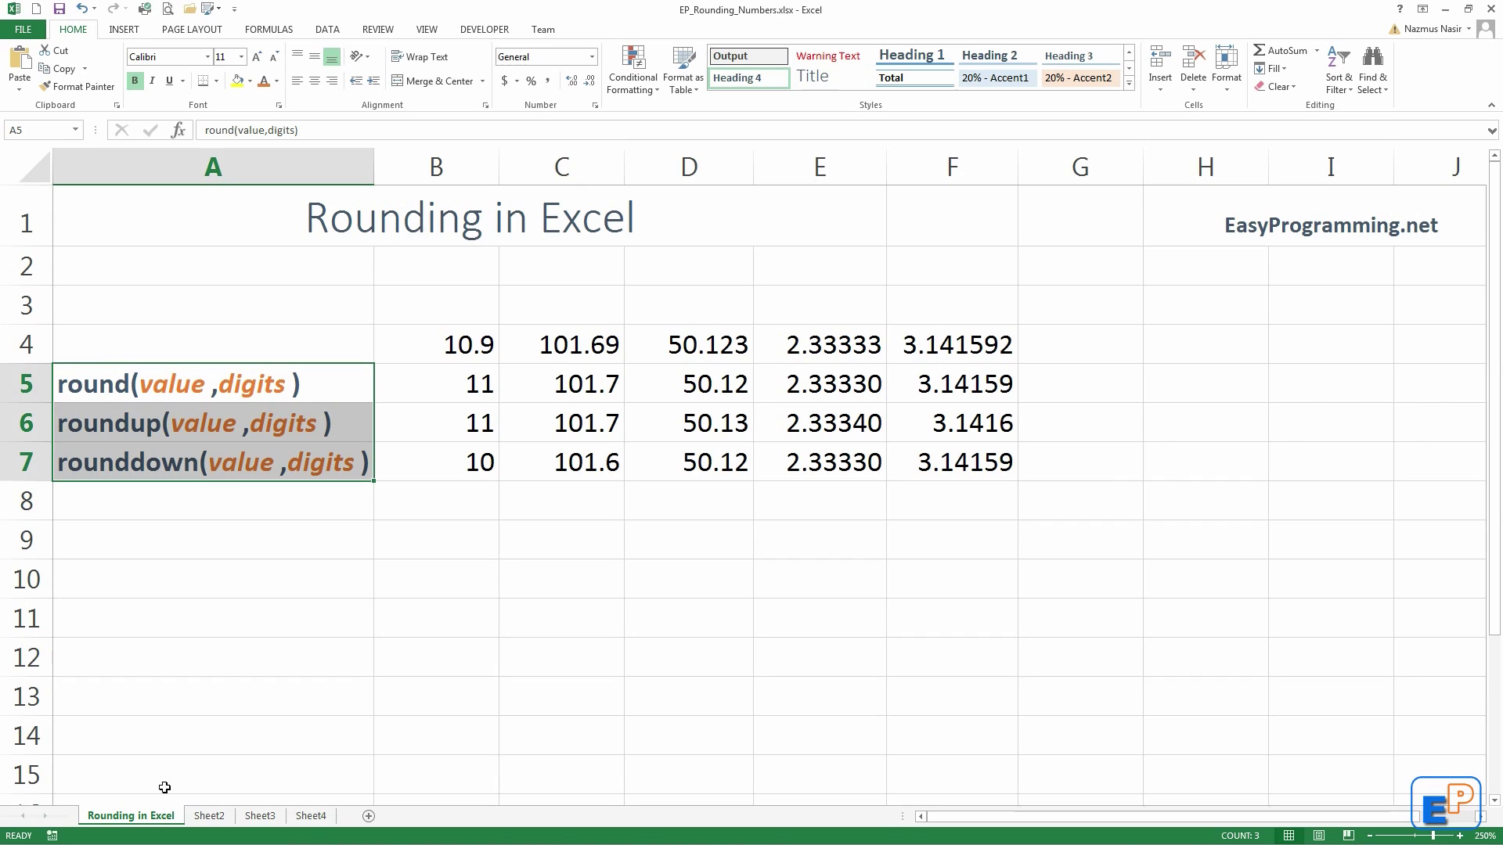
{"action": "key", "text": "Right"}
{"action": "key", "text": "Right"}
{"action": "key", "text": "Right"}
{"action": "key", "text": "Down"}
{"action": "key", "text": "Down"}
{"action": "key", "text": "Down"}
{"action": "key", "text": "Down"}
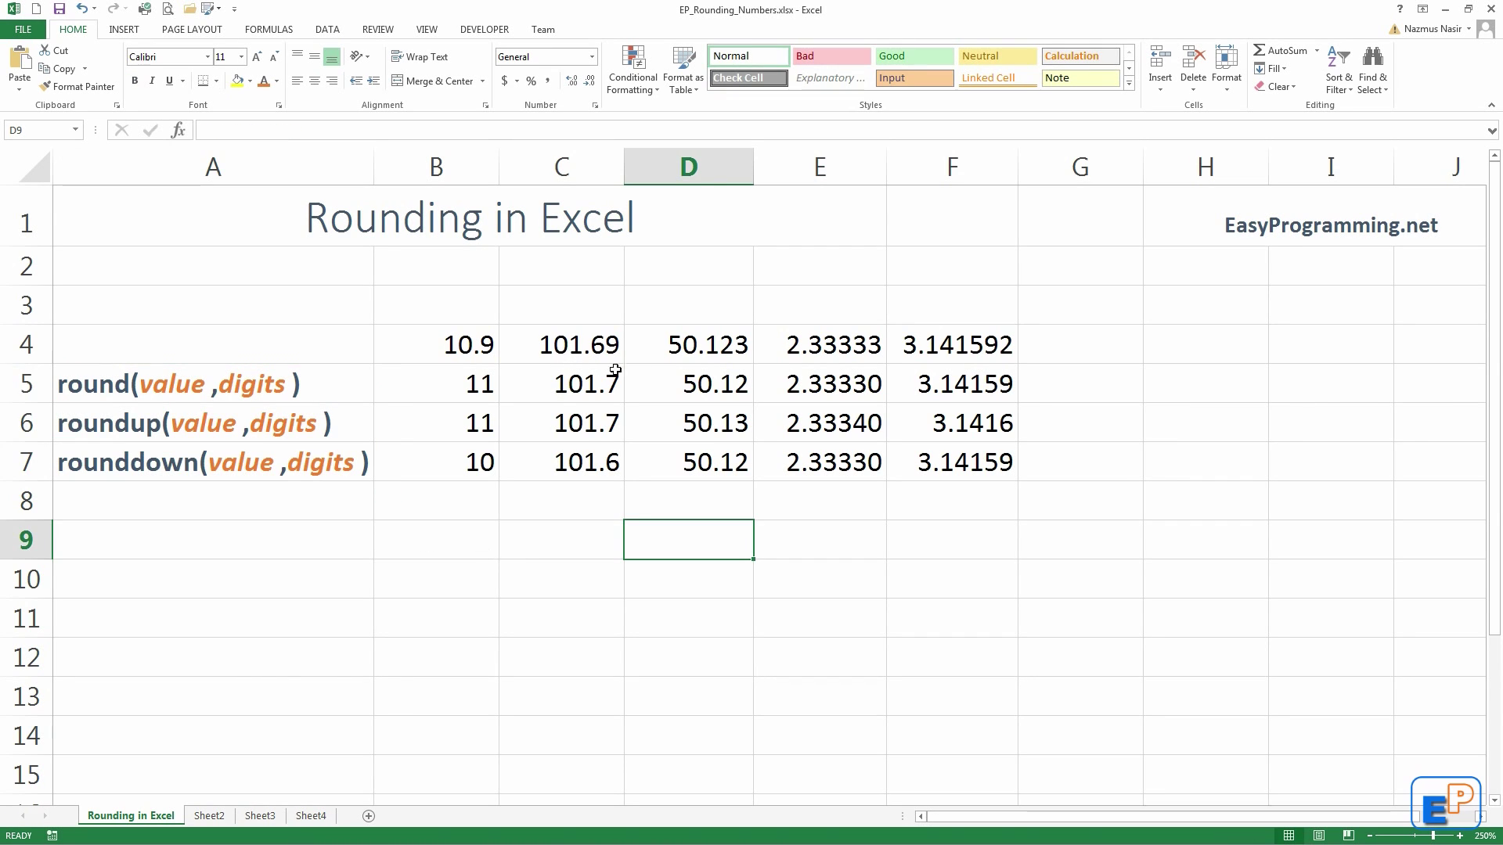
{"action": "left_click", "coordinate": [687, 347]}
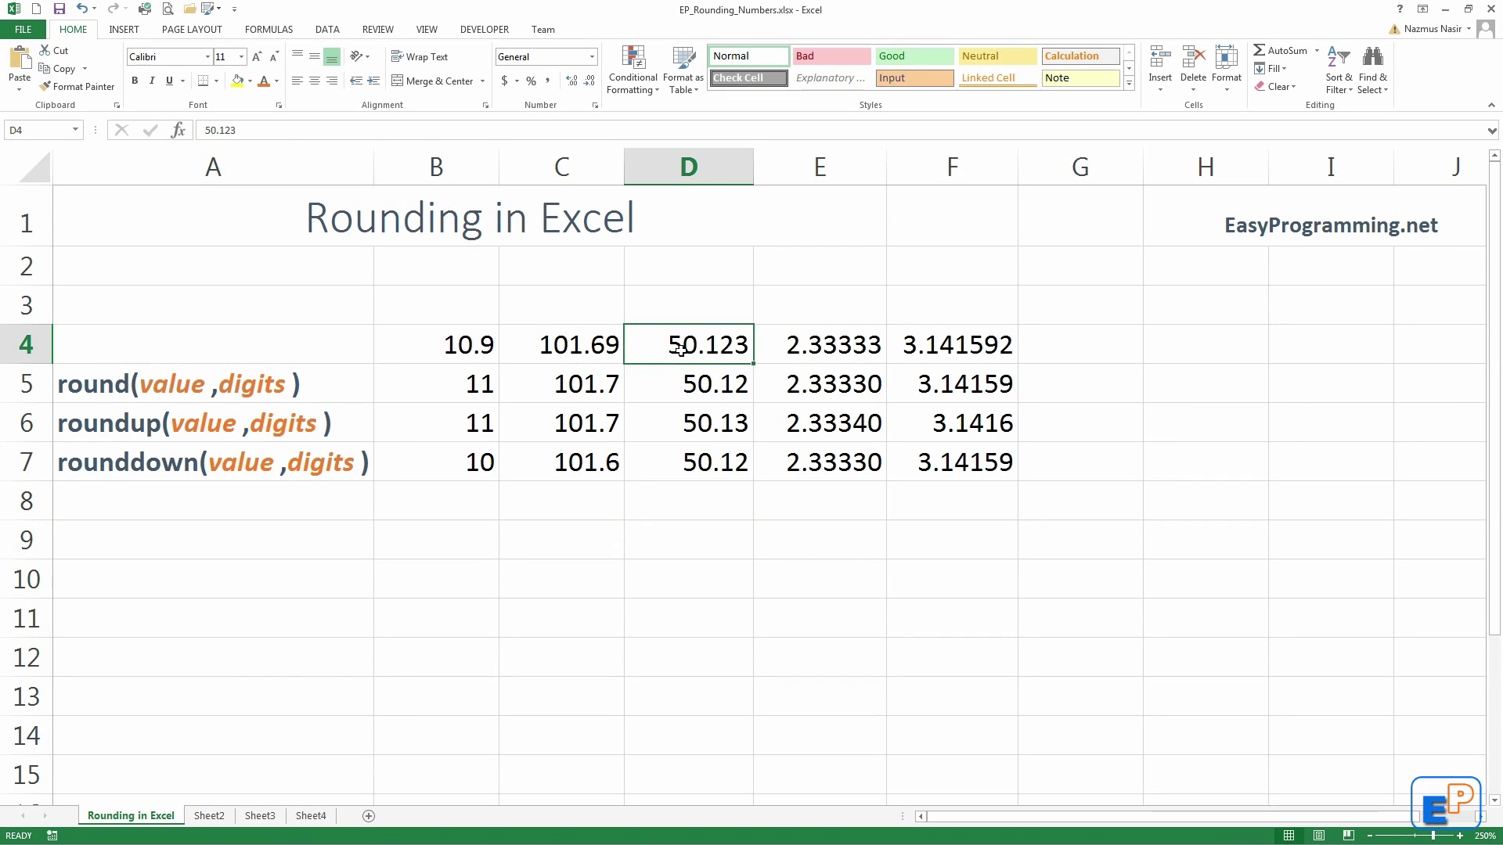
{"action": "double_click", "coordinate": [685, 342]}
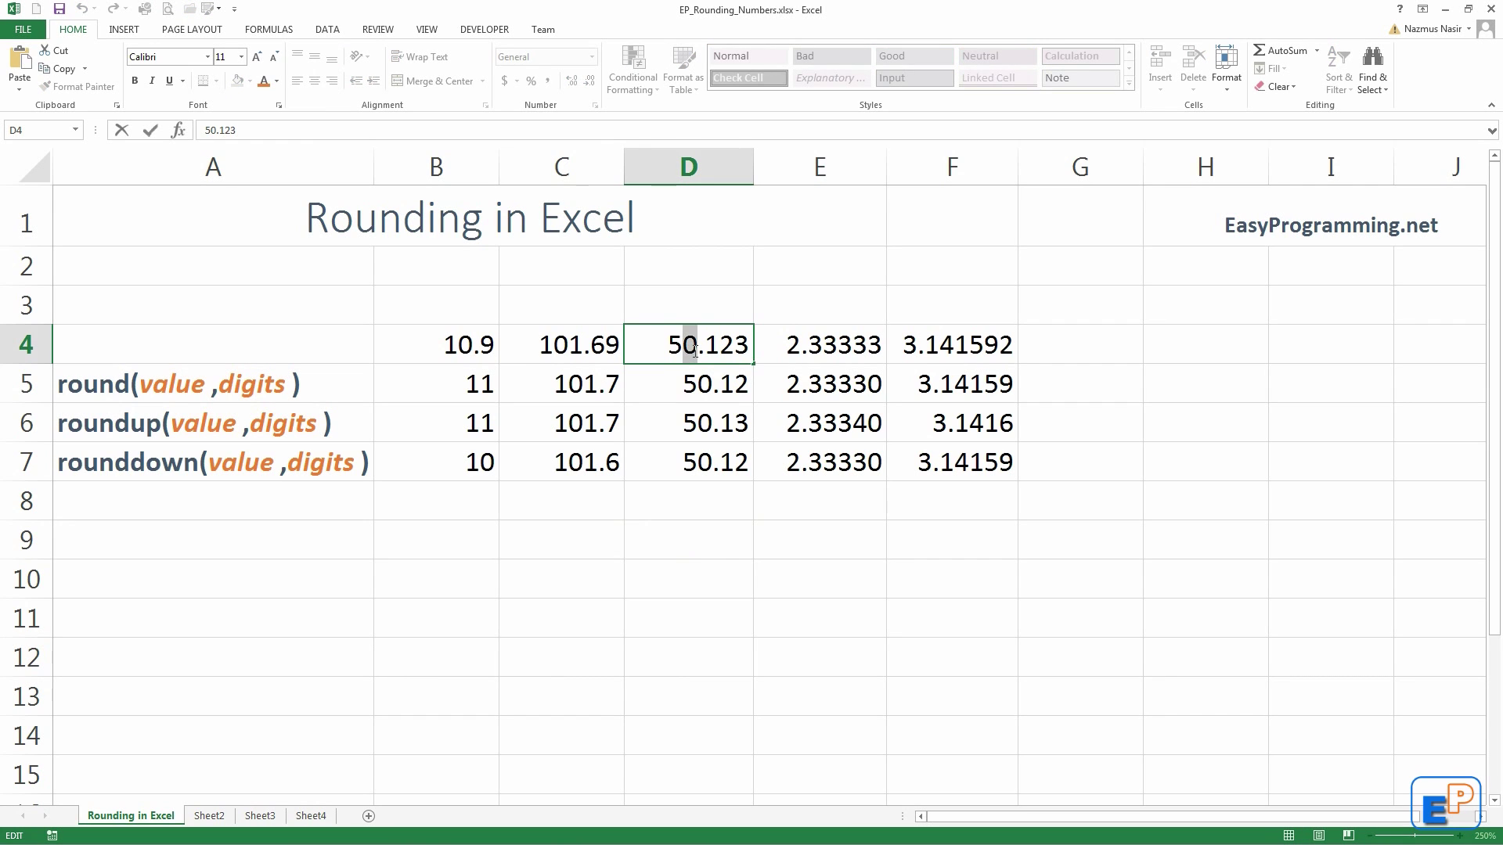
{"action": "left_click_drag", "start_coordinate": [664, 348], "coordinate": [680, 348]}
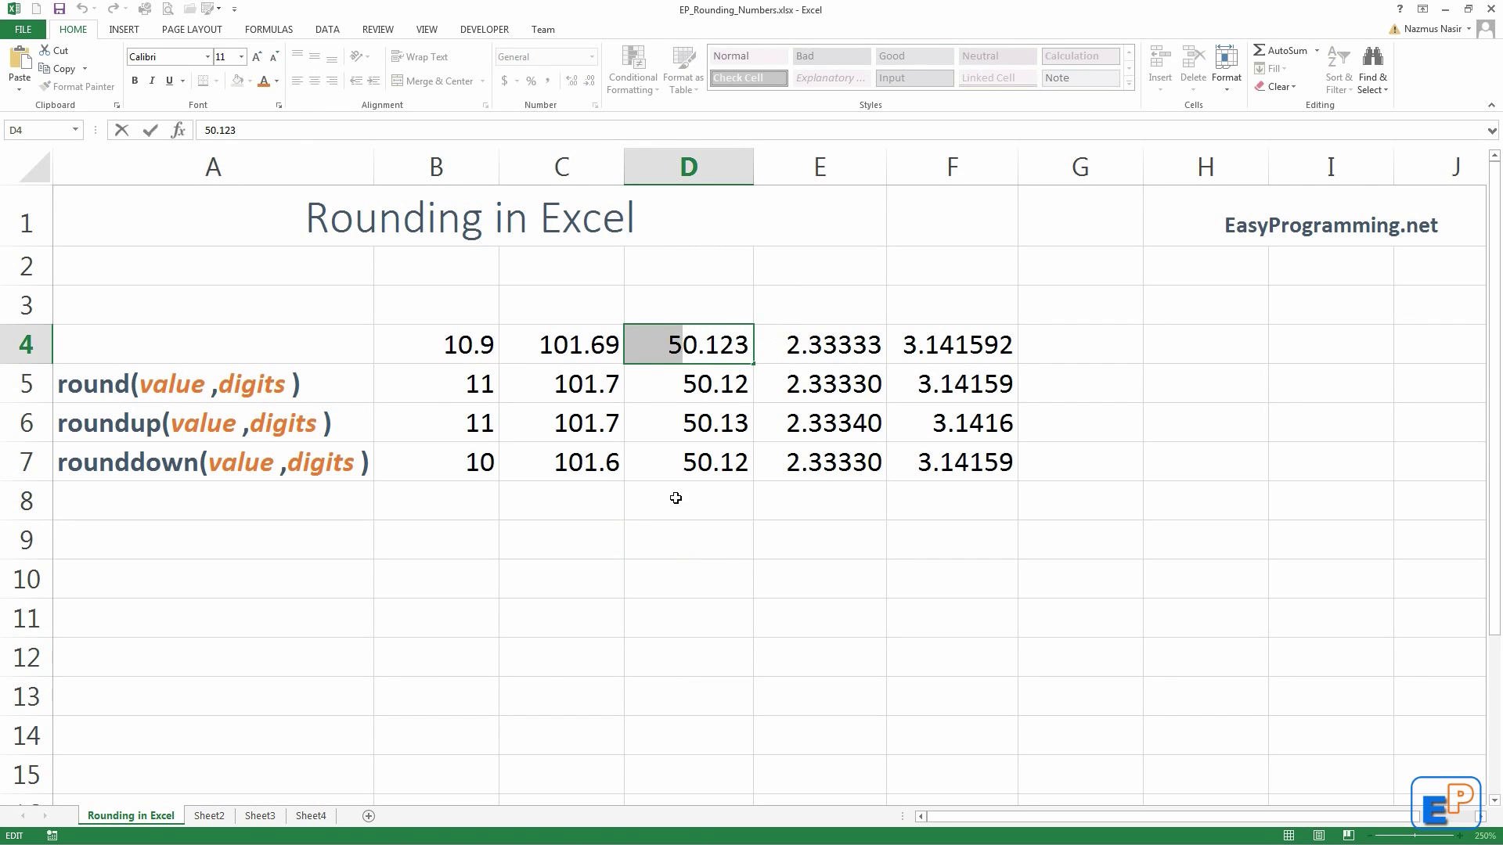
Step: Enter =ROUNDUP(D4,-1) in D9 to round 50.123 up to 60
{"action": "left_click", "coordinate": [679, 524]}
{"action": "type", "text": "=round"}
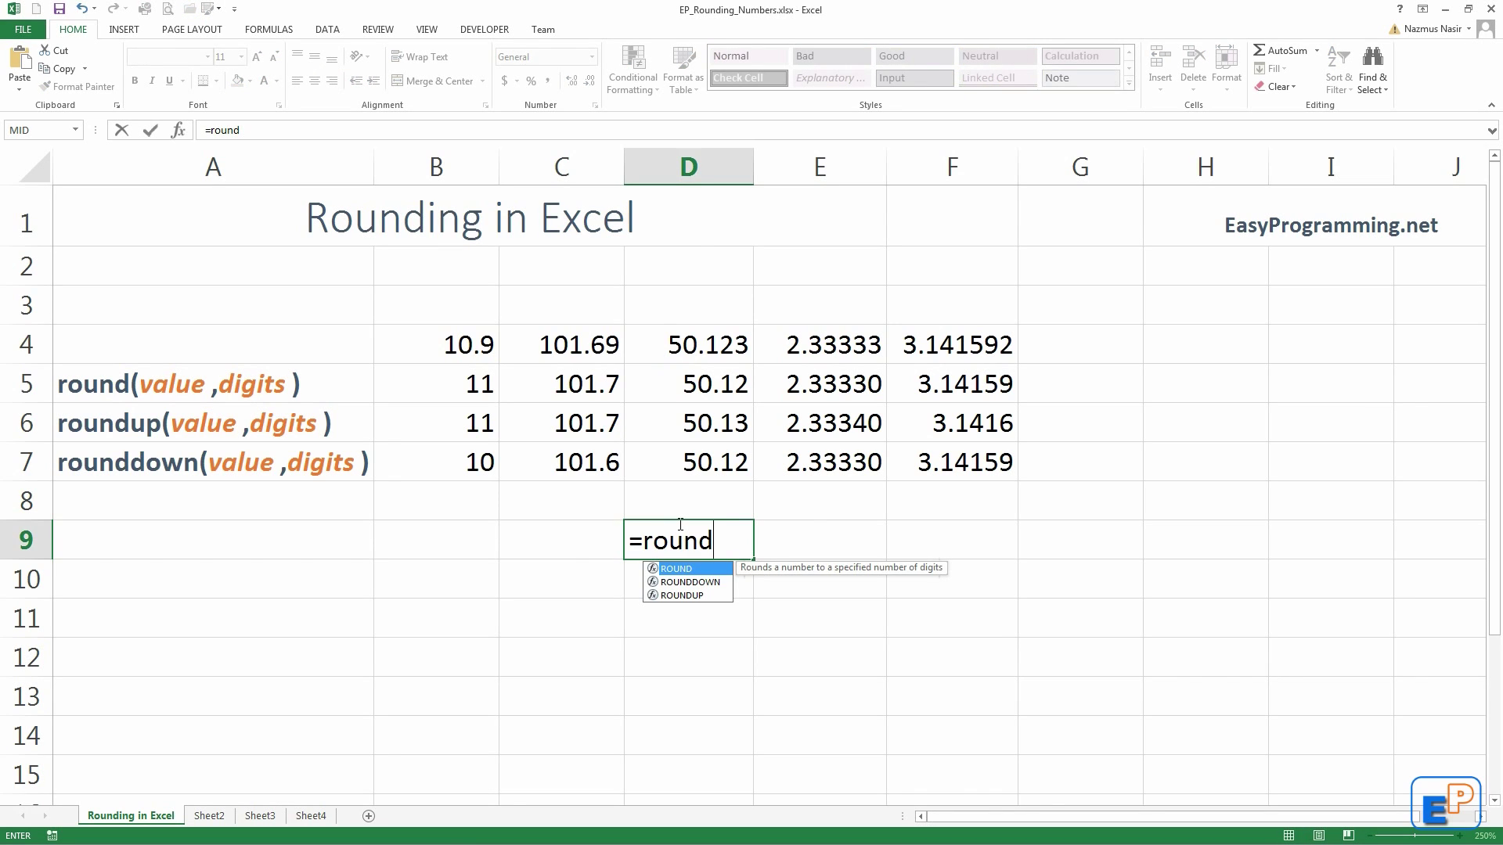
{"action": "key", "text": "Down"}
{"action": "key", "text": "Down"}
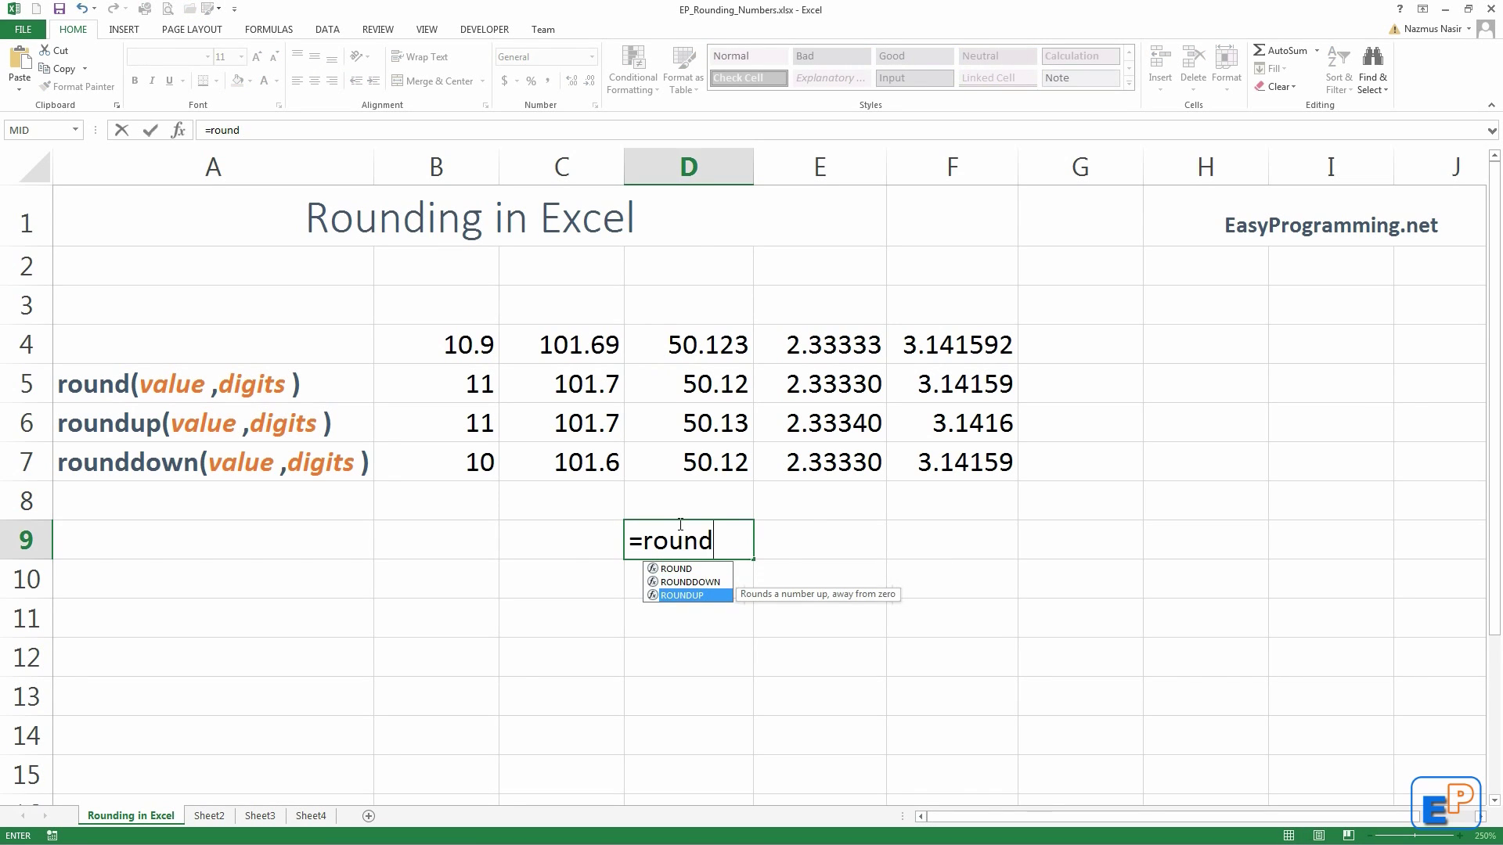
{"action": "key", "text": "Tab"}
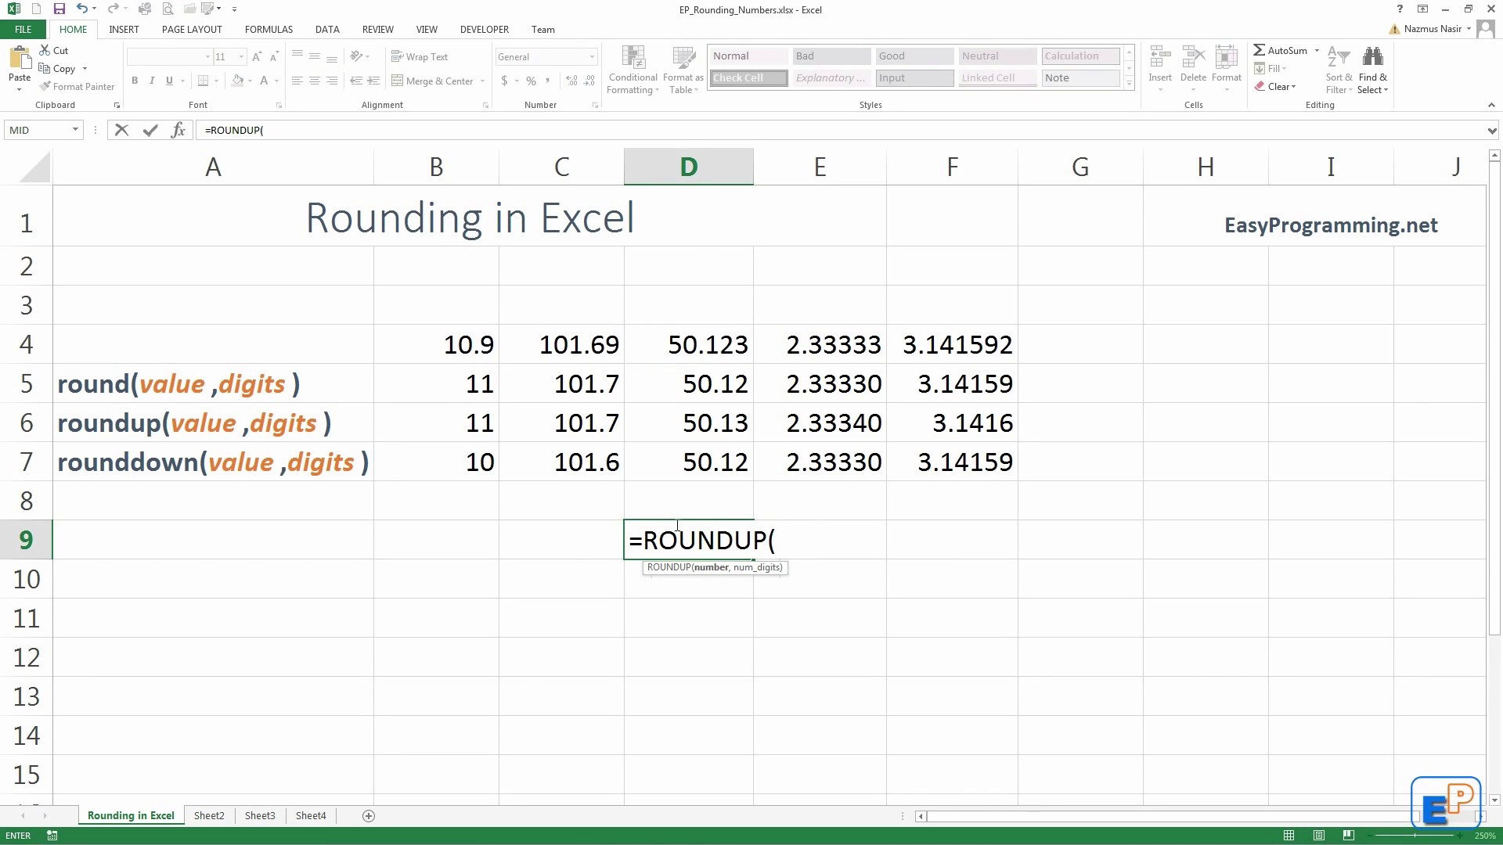
{"action": "left_click", "coordinate": [686, 338]}
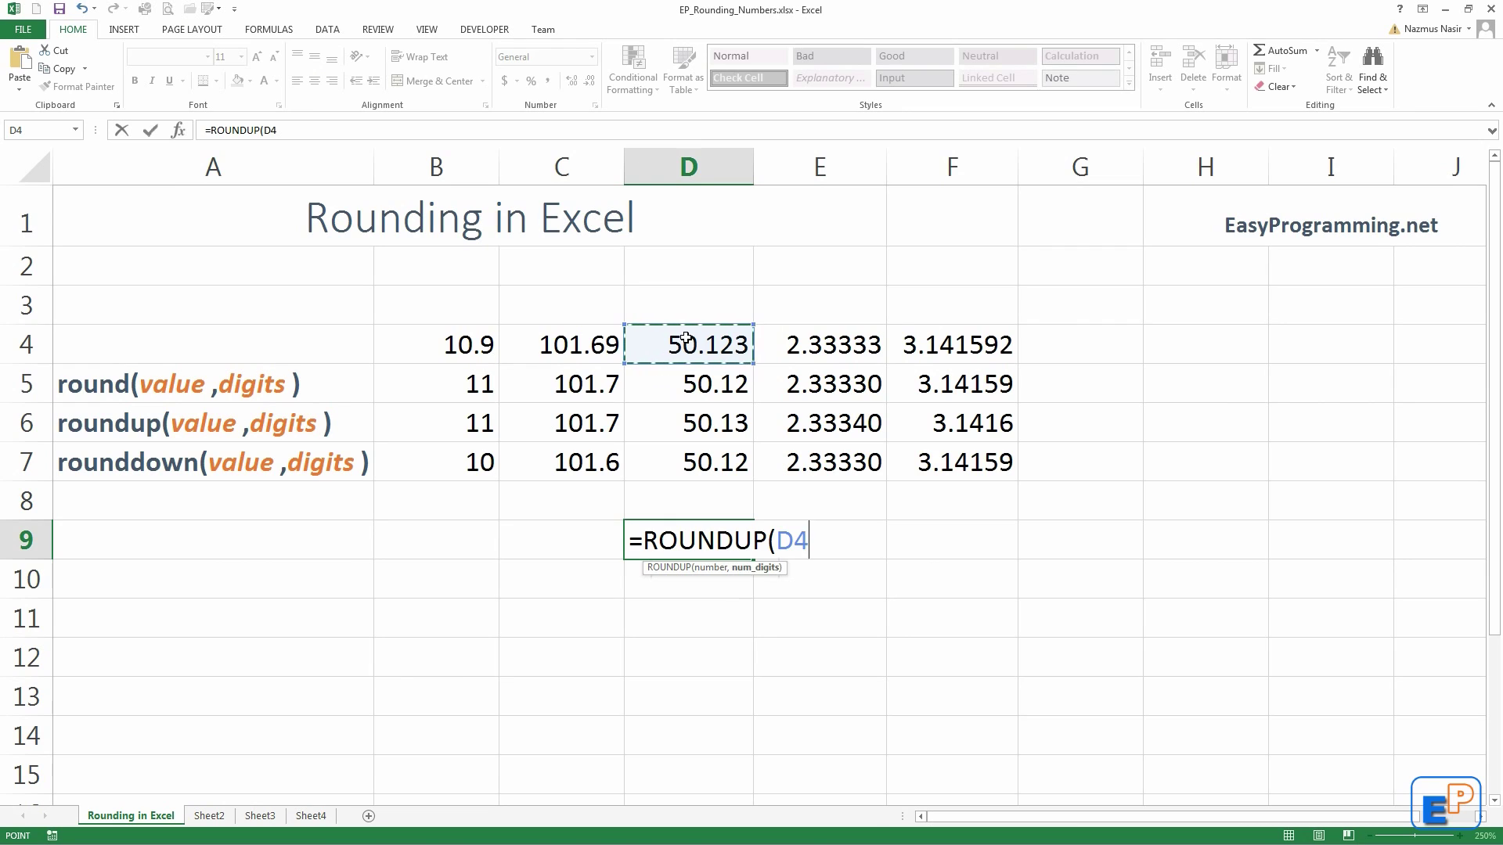
{"action": "type", "text": ",-1"}
{"action": "key", "text": "Return"}
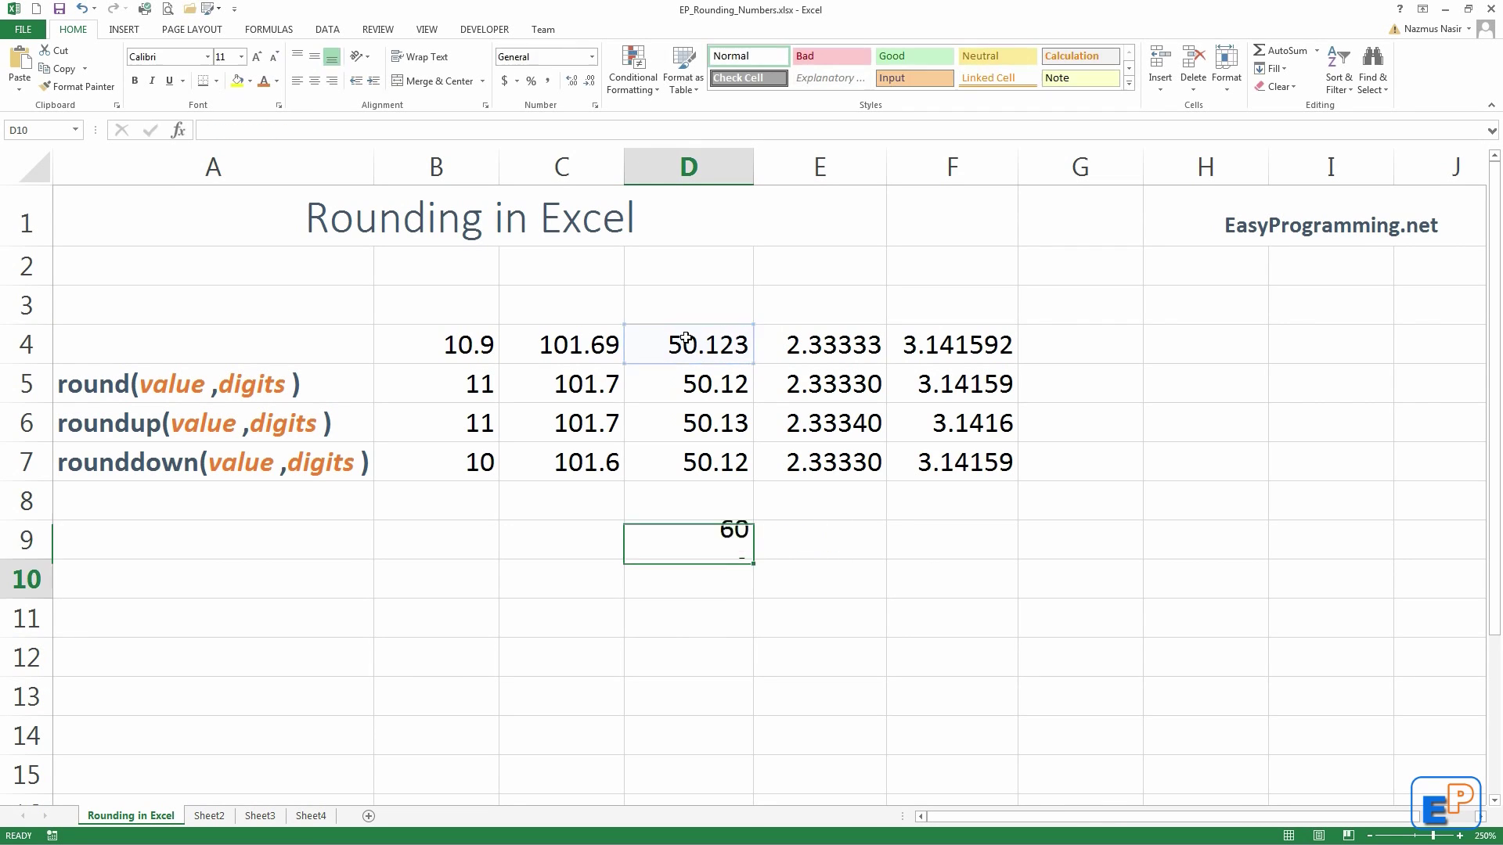
Step: Review D9's formula against the source value 50.123 in D4
{"action": "key", "text": "Up"}
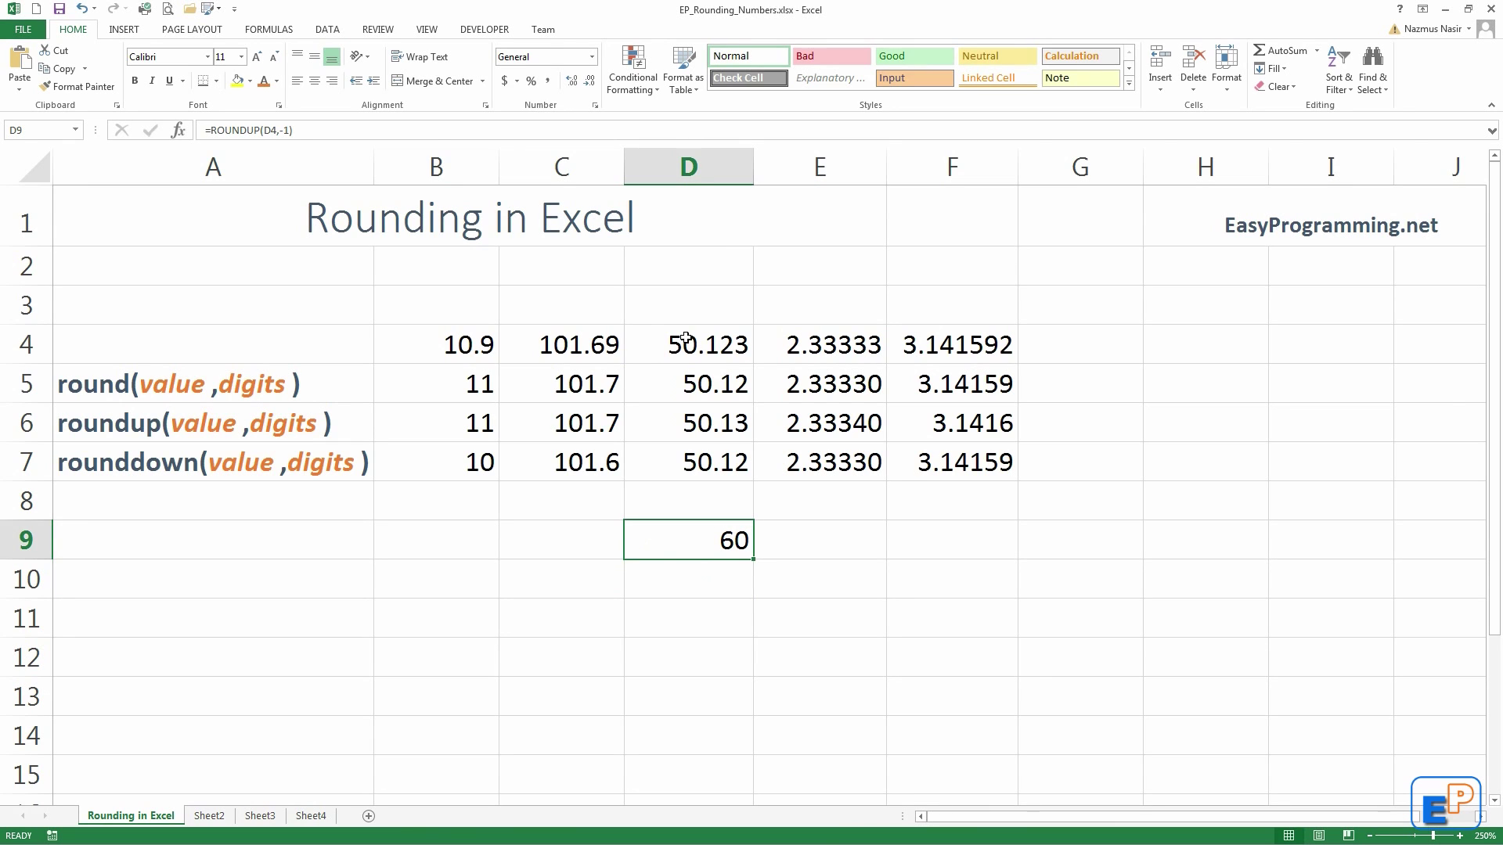
{"action": "left_click", "coordinate": [686, 339]}
{"action": "double_click", "coordinate": [689, 344]}
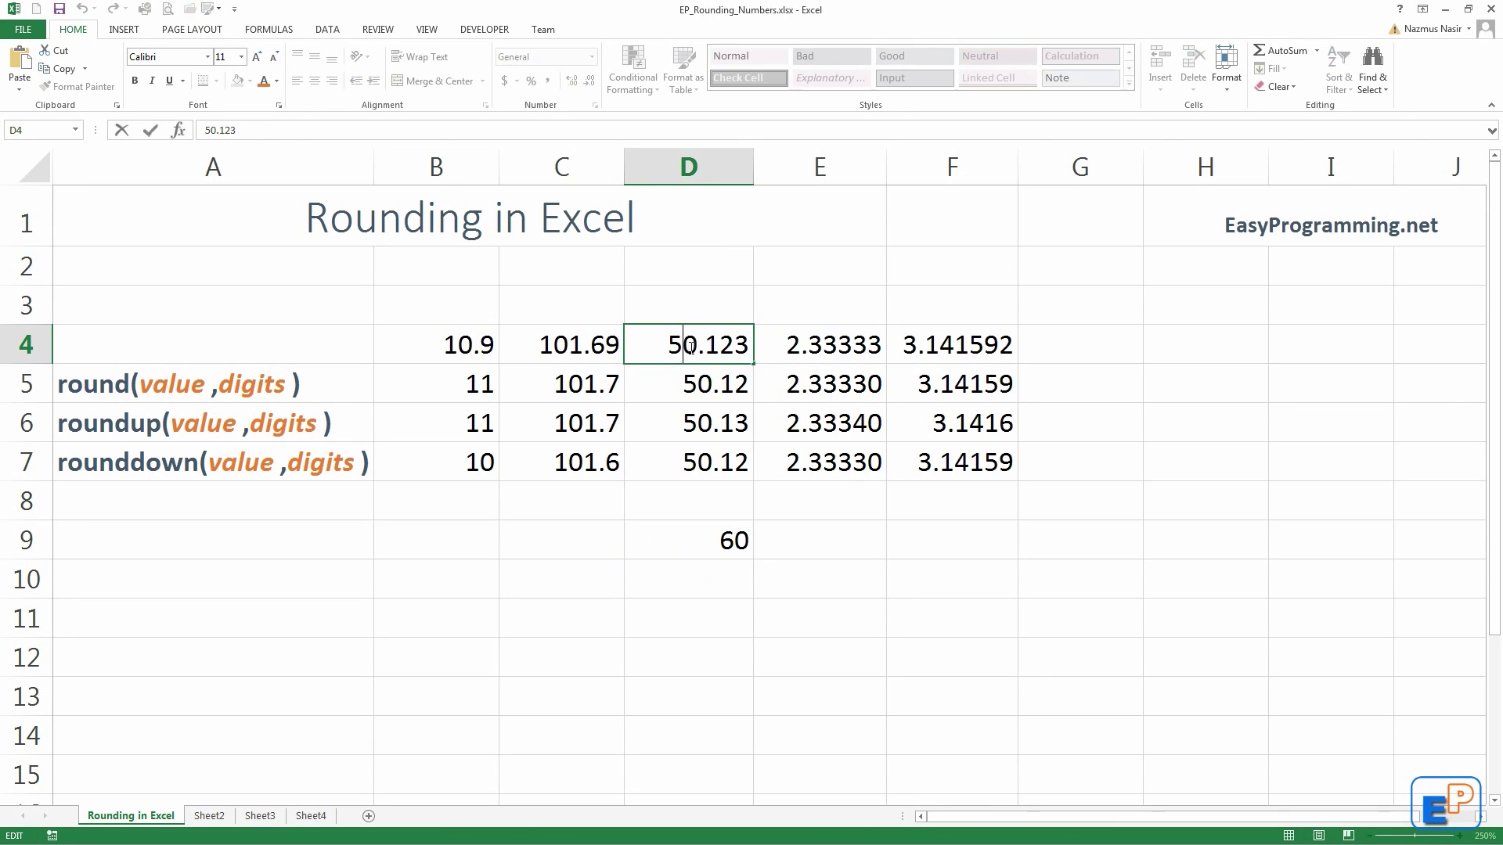
{"action": "left_click", "coordinate": [720, 547]}
Step: Enter =ROUNDDOWN(D4,-1) in D10 so it shows 50
{"action": "left_click", "coordinate": [711, 571]}
{"action": "type", "text": "=round"}
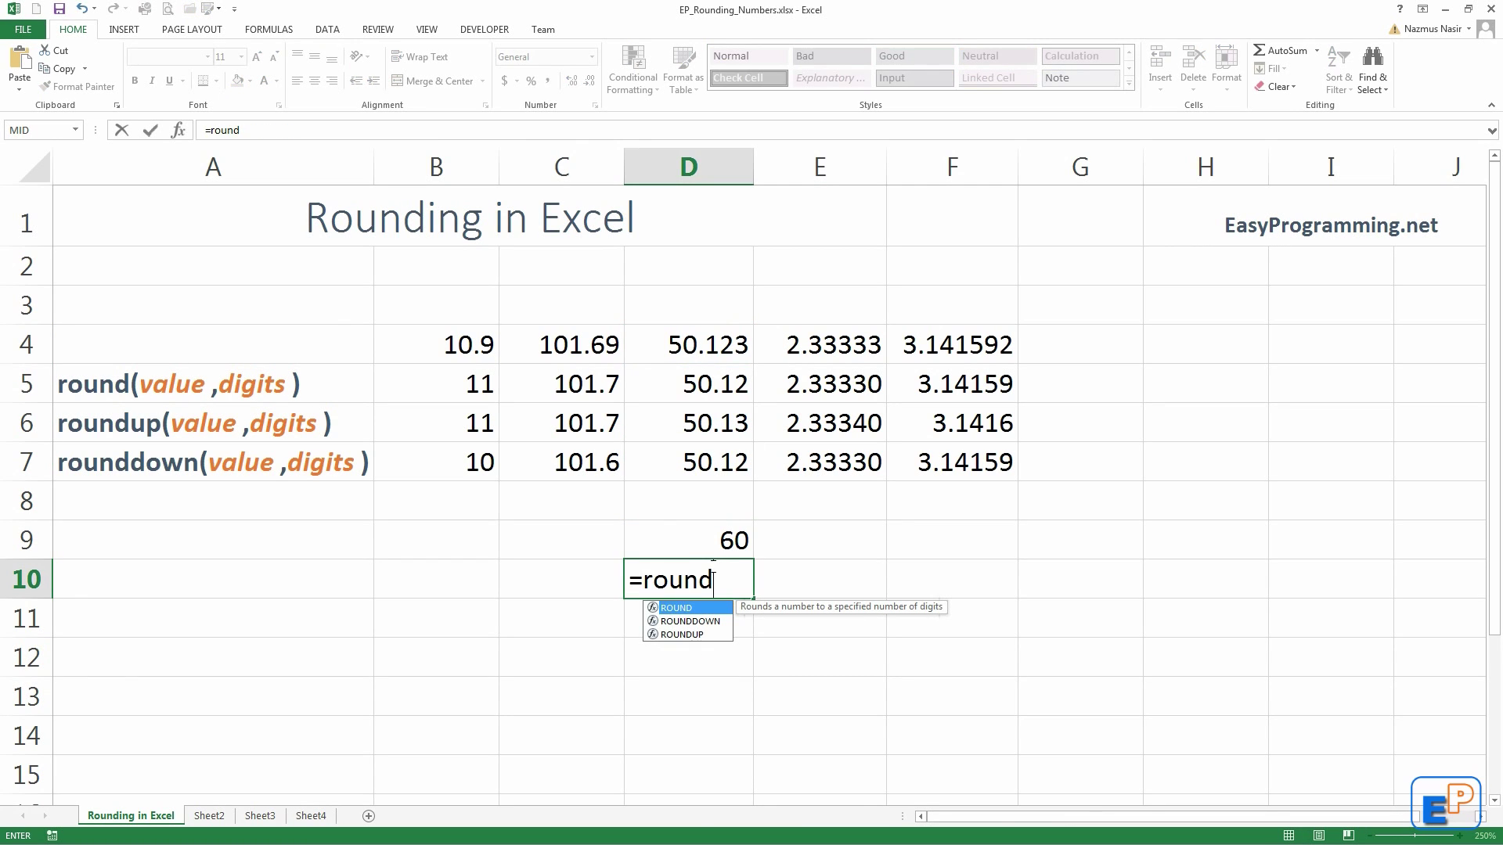
{"action": "key", "text": "Down"}
{"action": "key", "text": "Tab"}
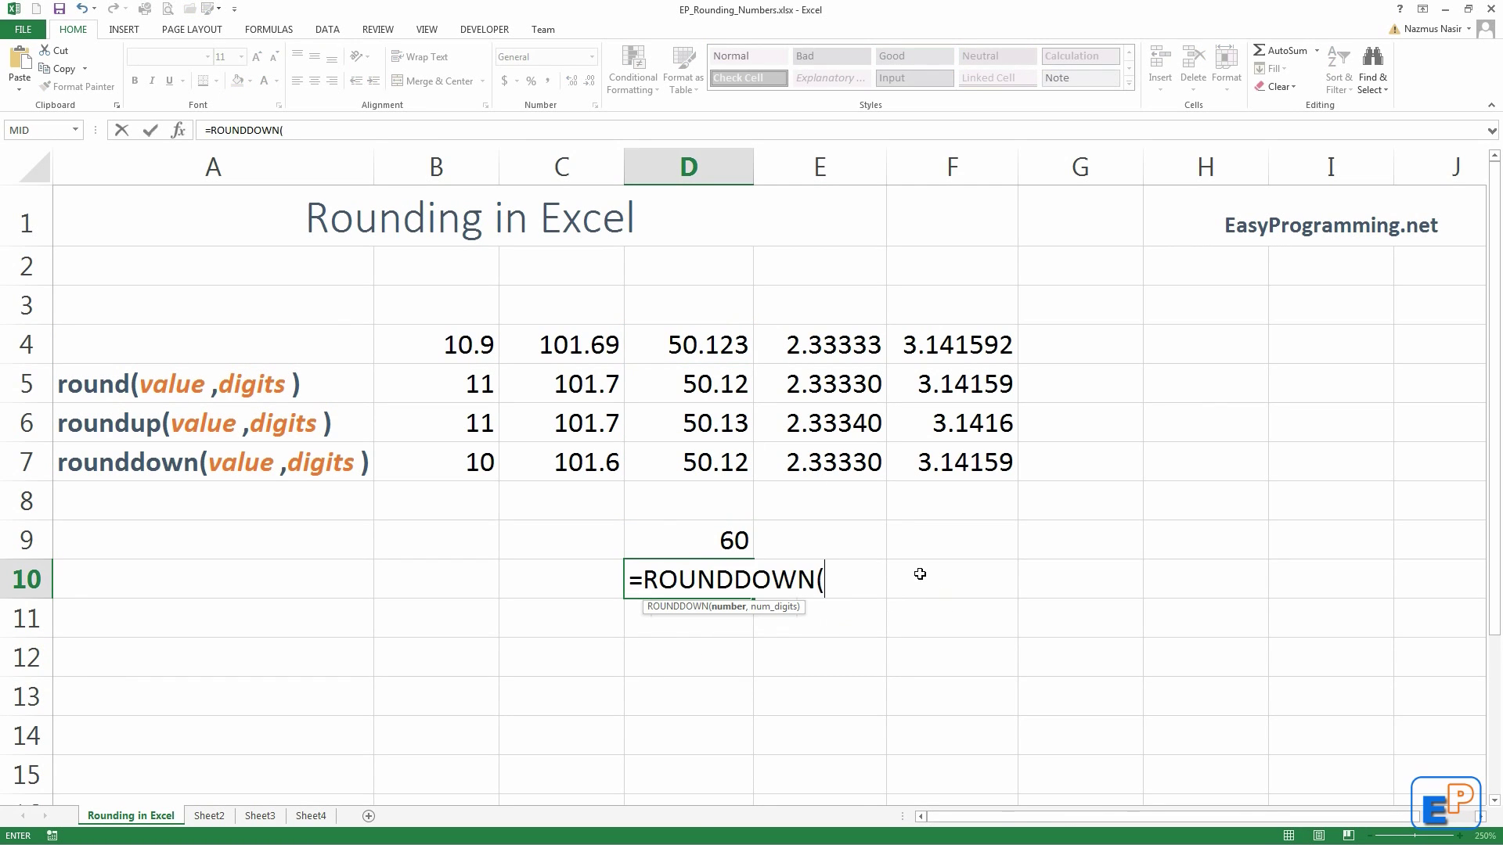
{"action": "left_click", "coordinate": [695, 345]}
{"action": "type", "text": ",-1"}
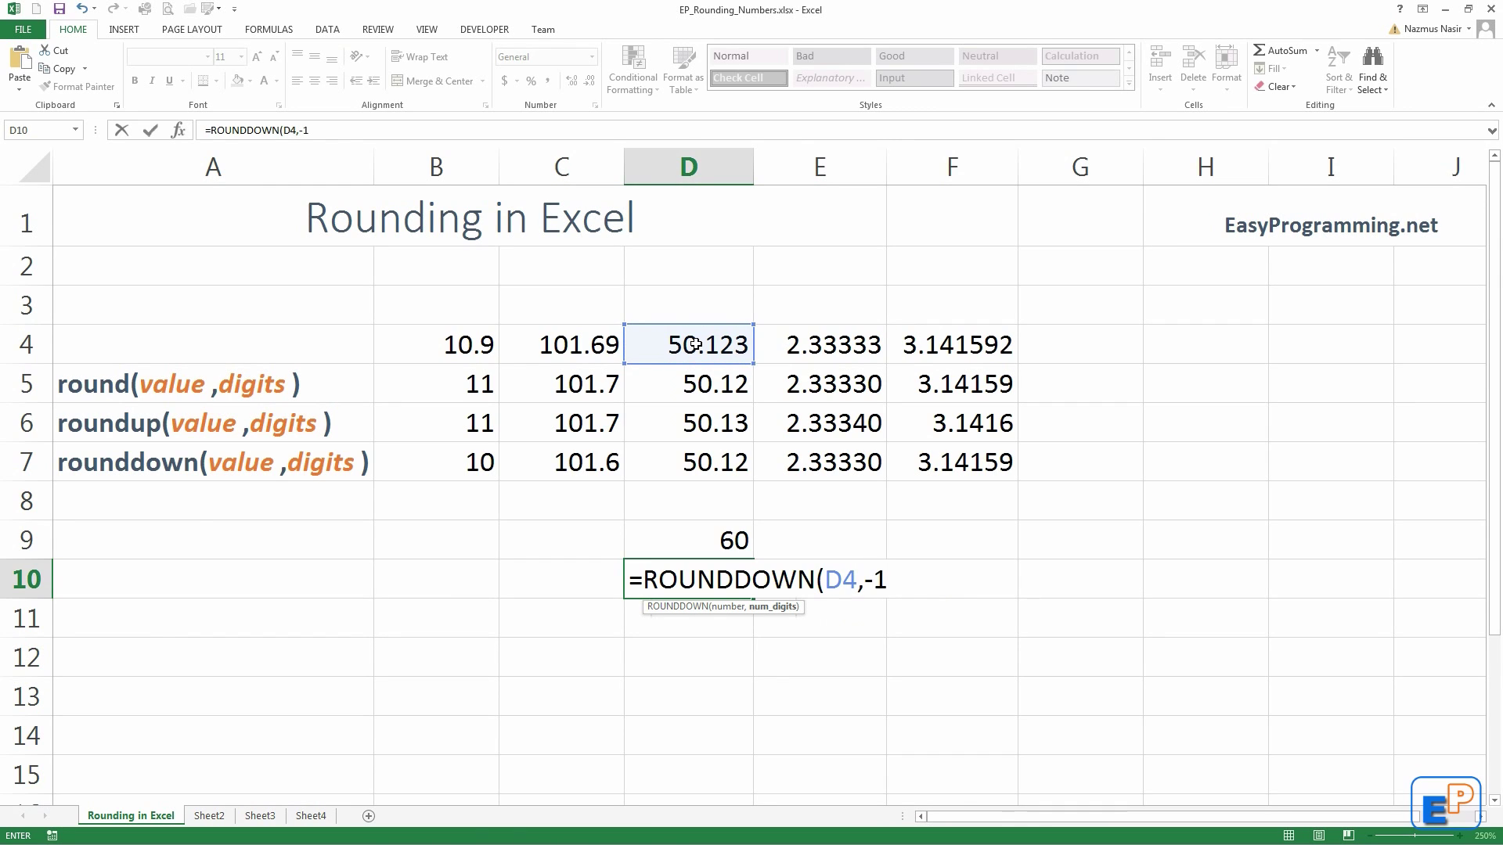
{"action": "key", "text": "Return"}
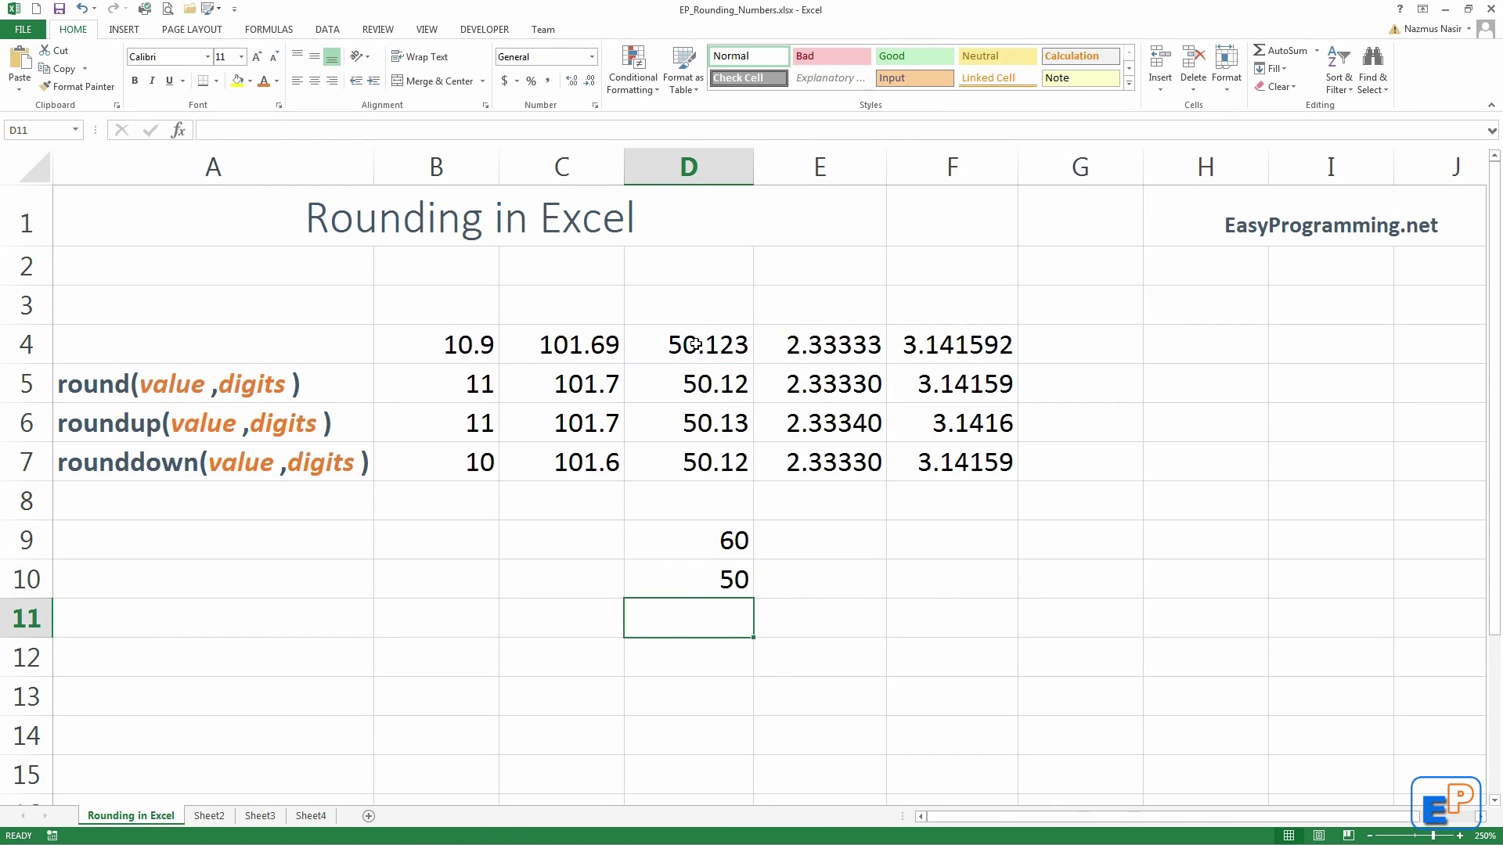
{"action": "key", "text": "Up"}
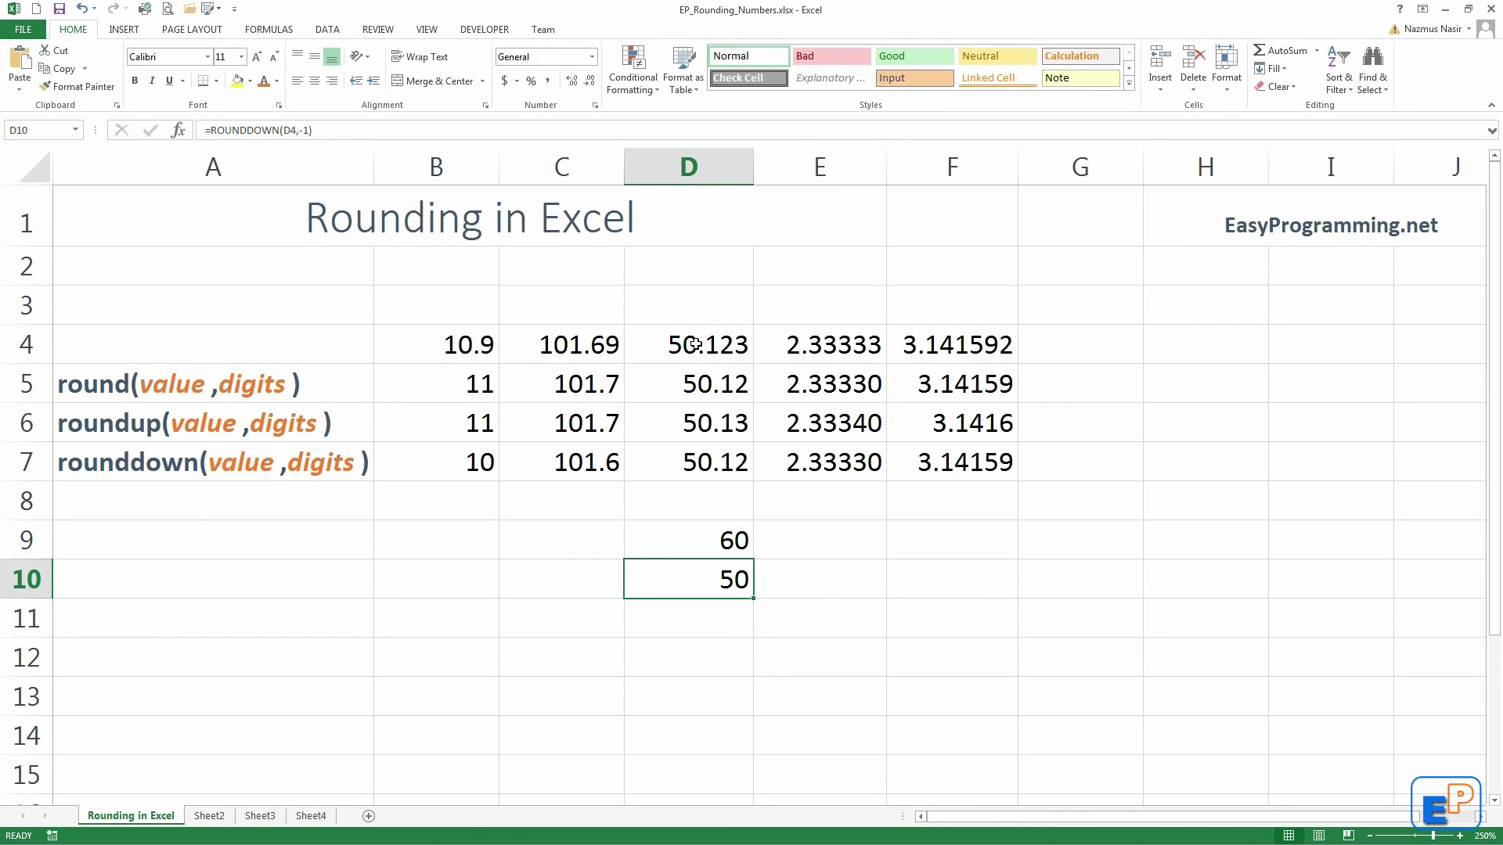
{"action": "left_click", "coordinate": [519, 596]}
Step: Enter =ROUNDUP(C4,-2) in C10 to round 101.69 up to 200
{"action": "type", "text": "=rou"}
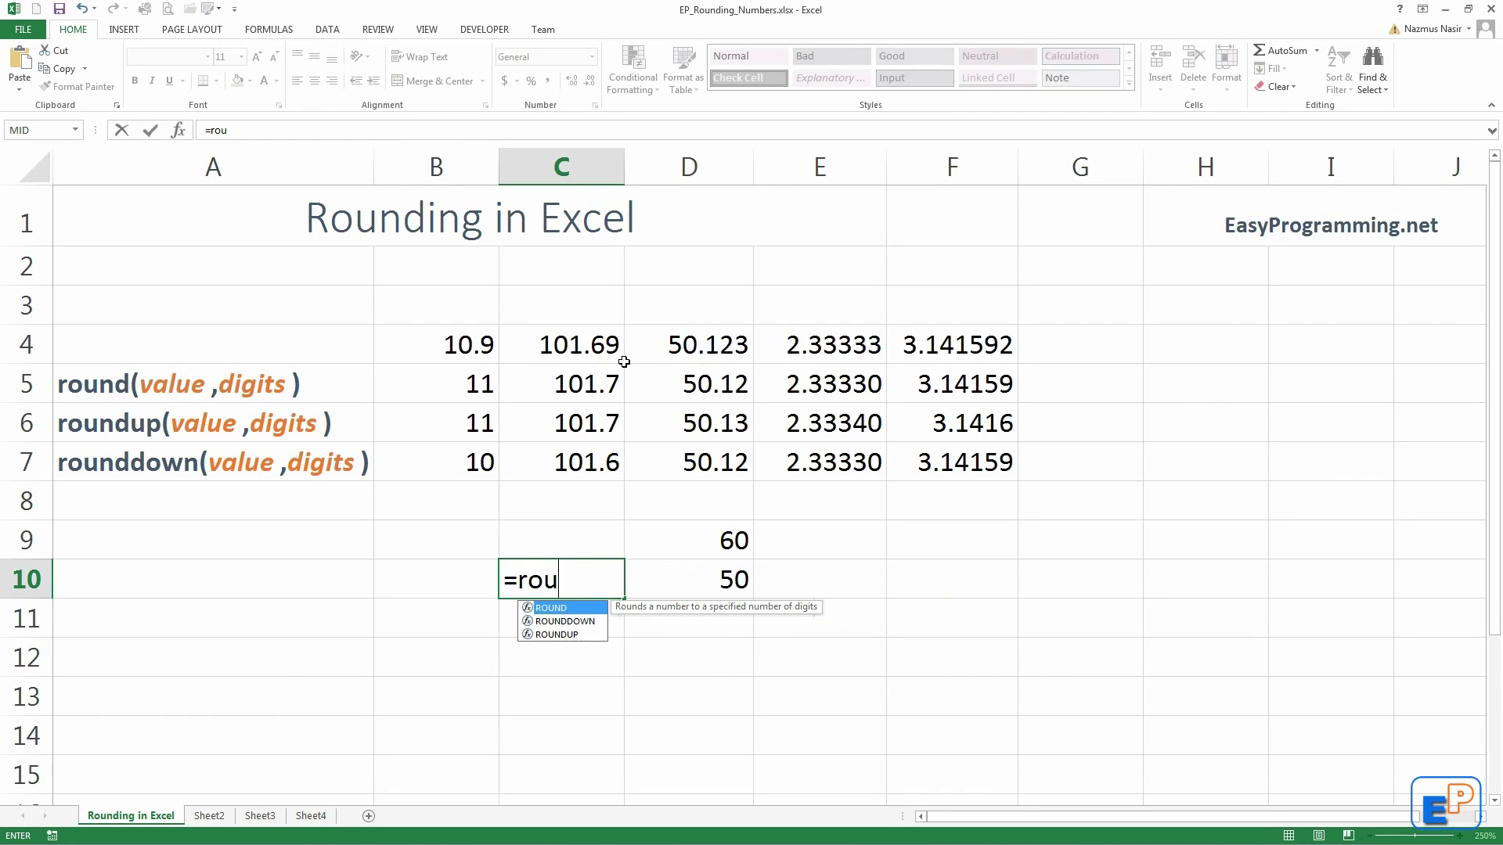
{"action": "key", "text": "Down"}
{"action": "key", "text": "Down"}
{"action": "key", "text": "Tab"}
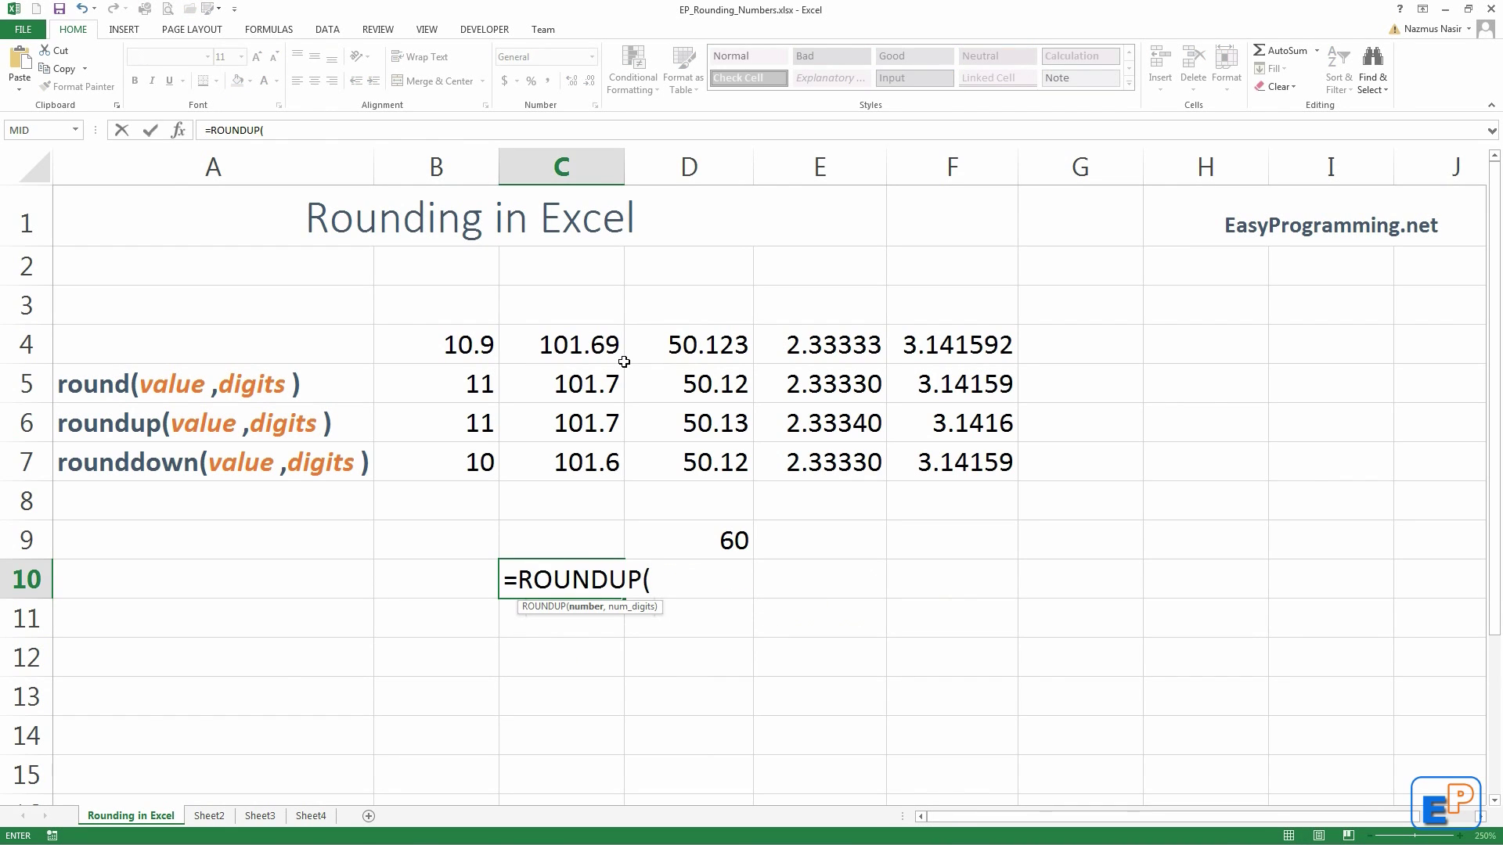
{"action": "left_click", "coordinate": [542, 353]}
{"action": "type", "text": ","}
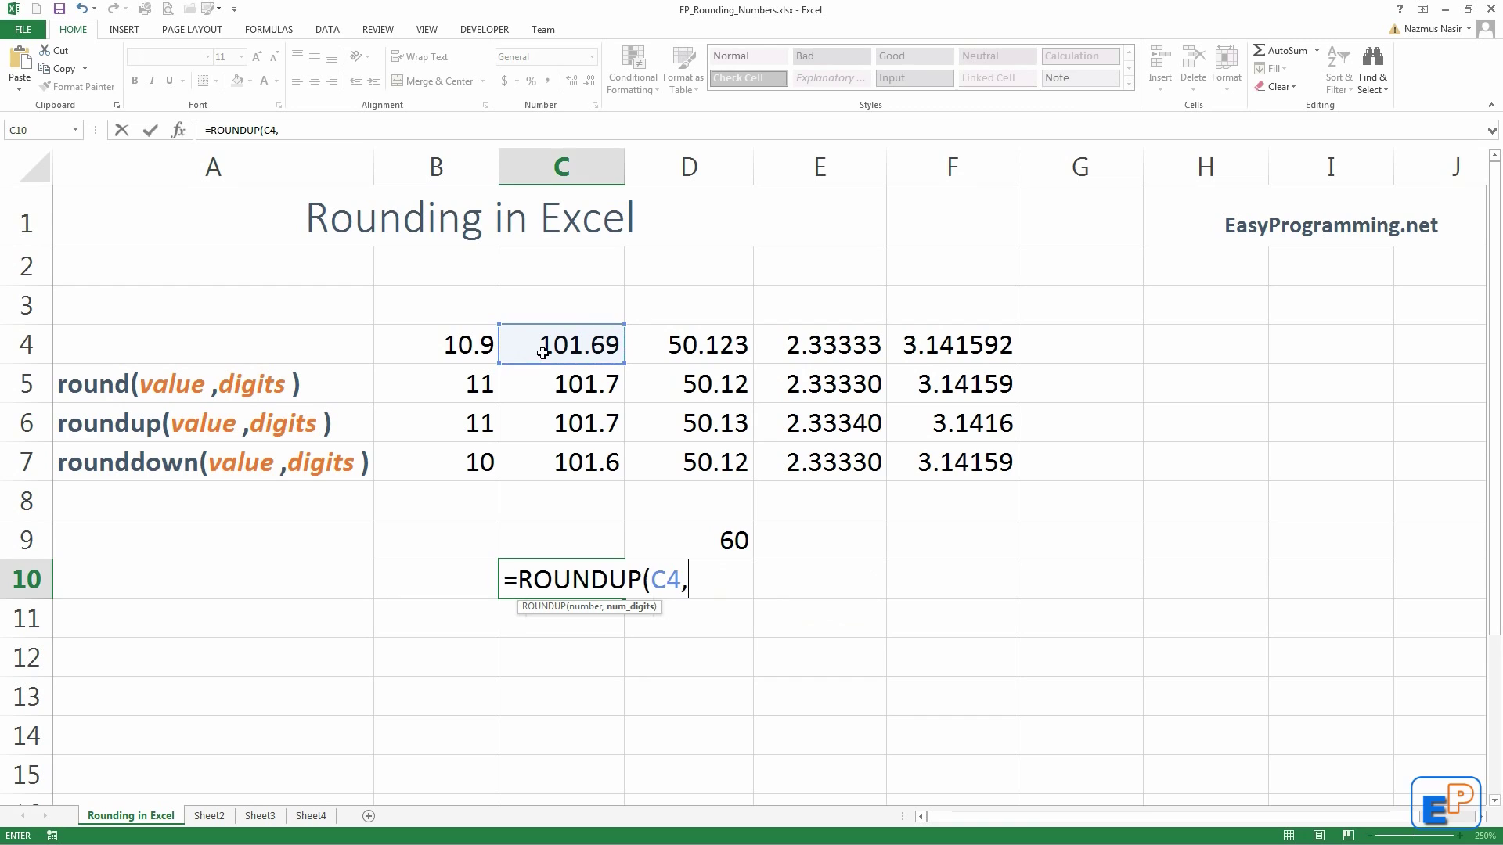
{"action": "type", "text": "-2"}
{"action": "key", "text": "Return"}
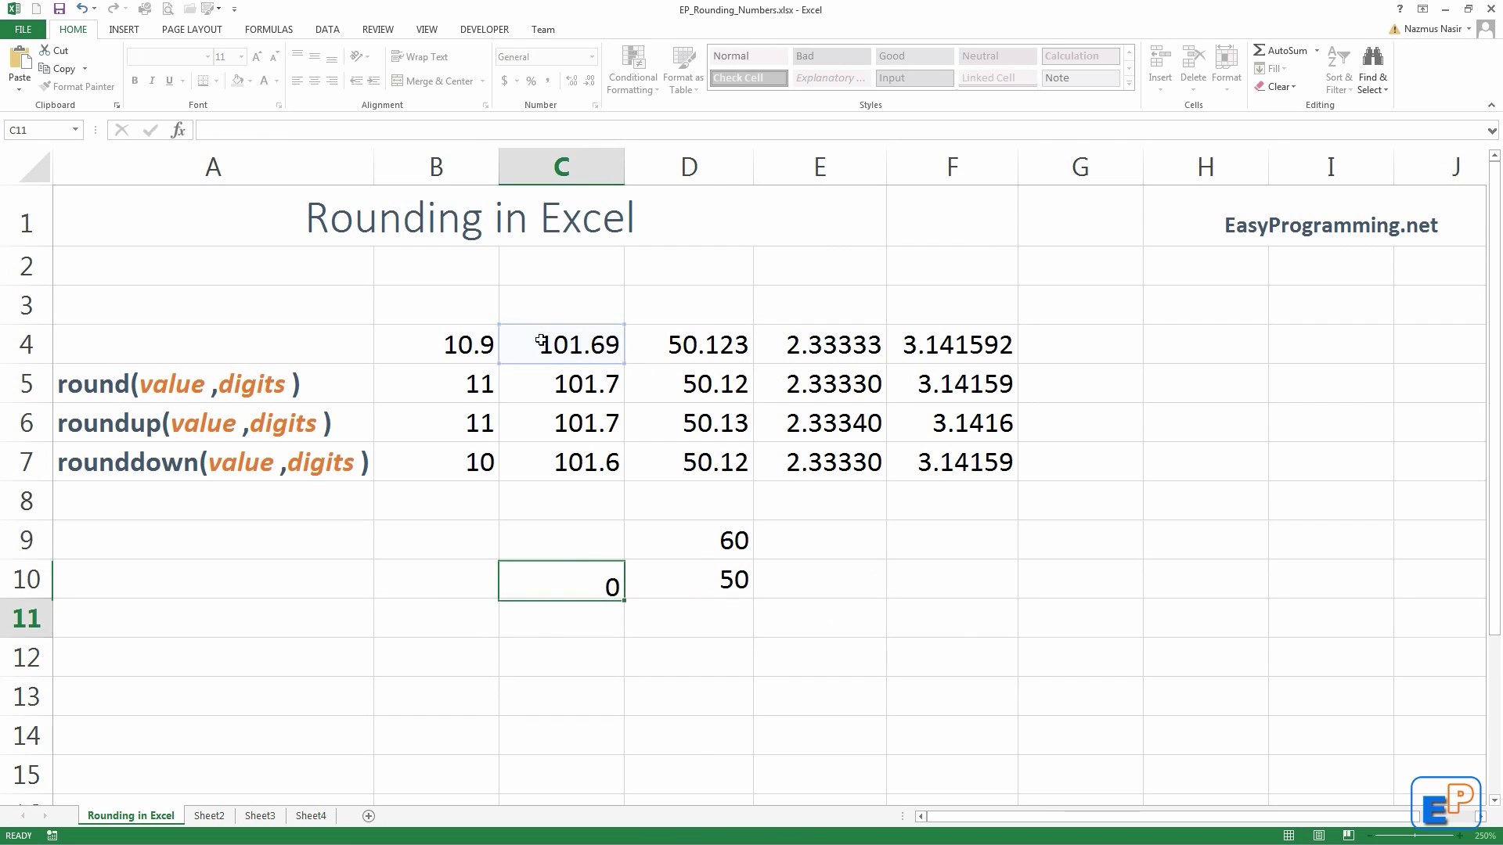
{"action": "key", "text": "Up"}
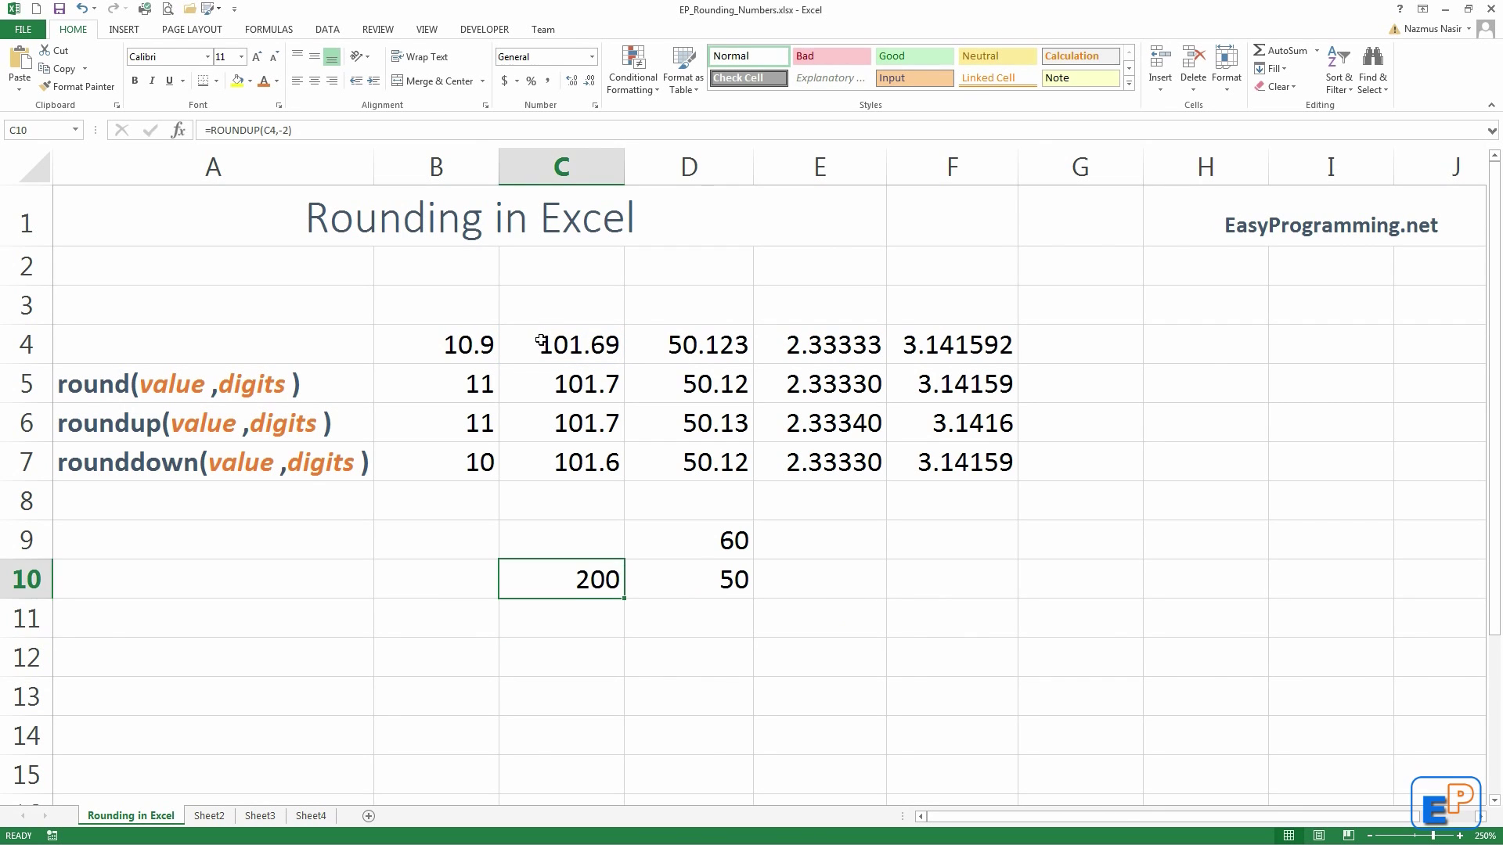
Step: Enter =ROUNDUP(C4,-5) in C11 so it shows 100000
{"action": "key", "text": "Down"}
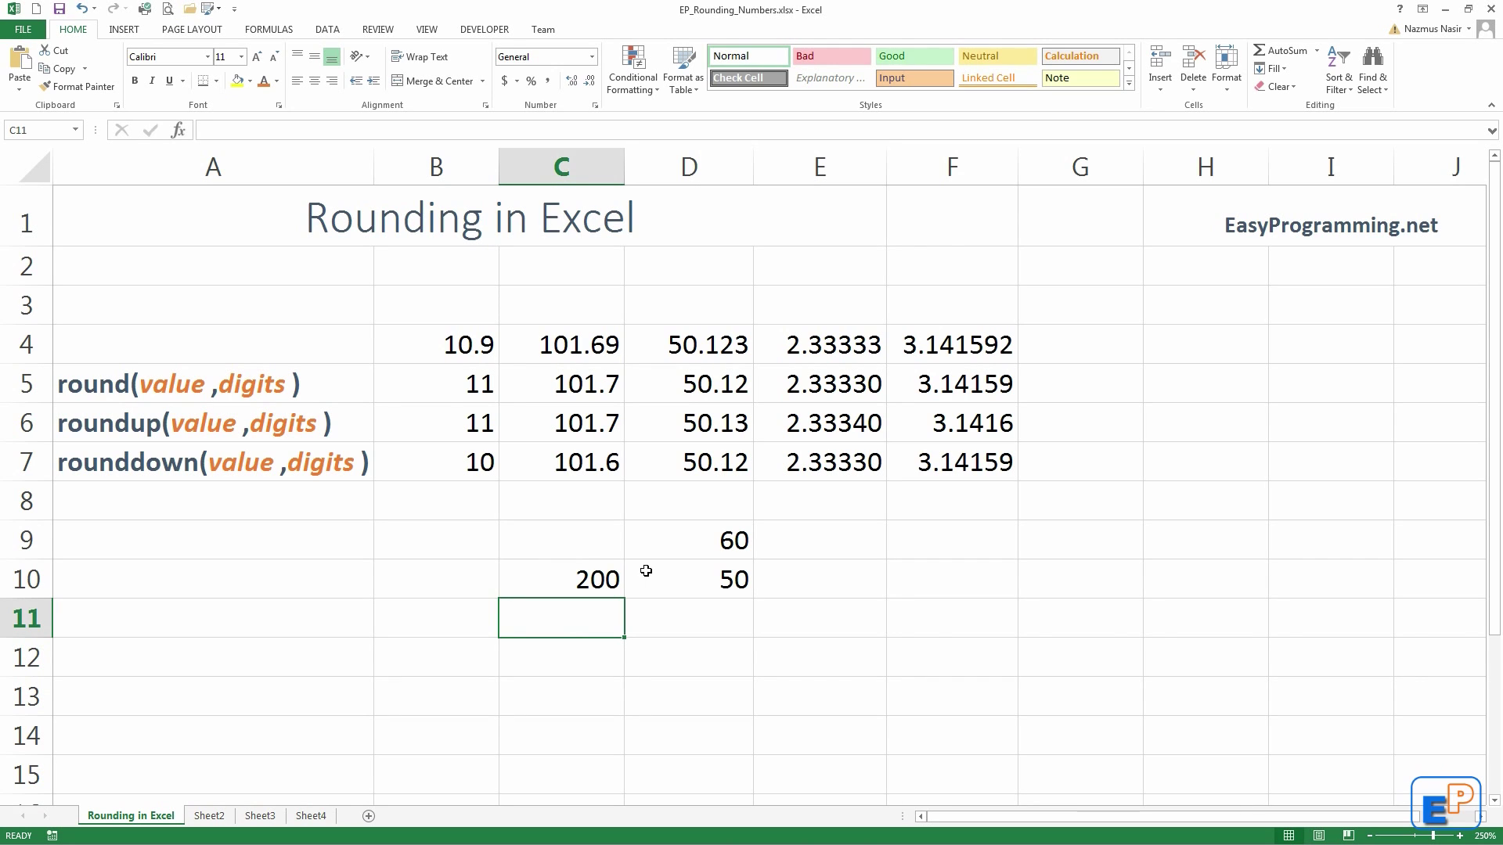
{"action": "type", "text": "=round"}
{"action": "key", "text": "Down"}
{"action": "key", "text": "Down"}
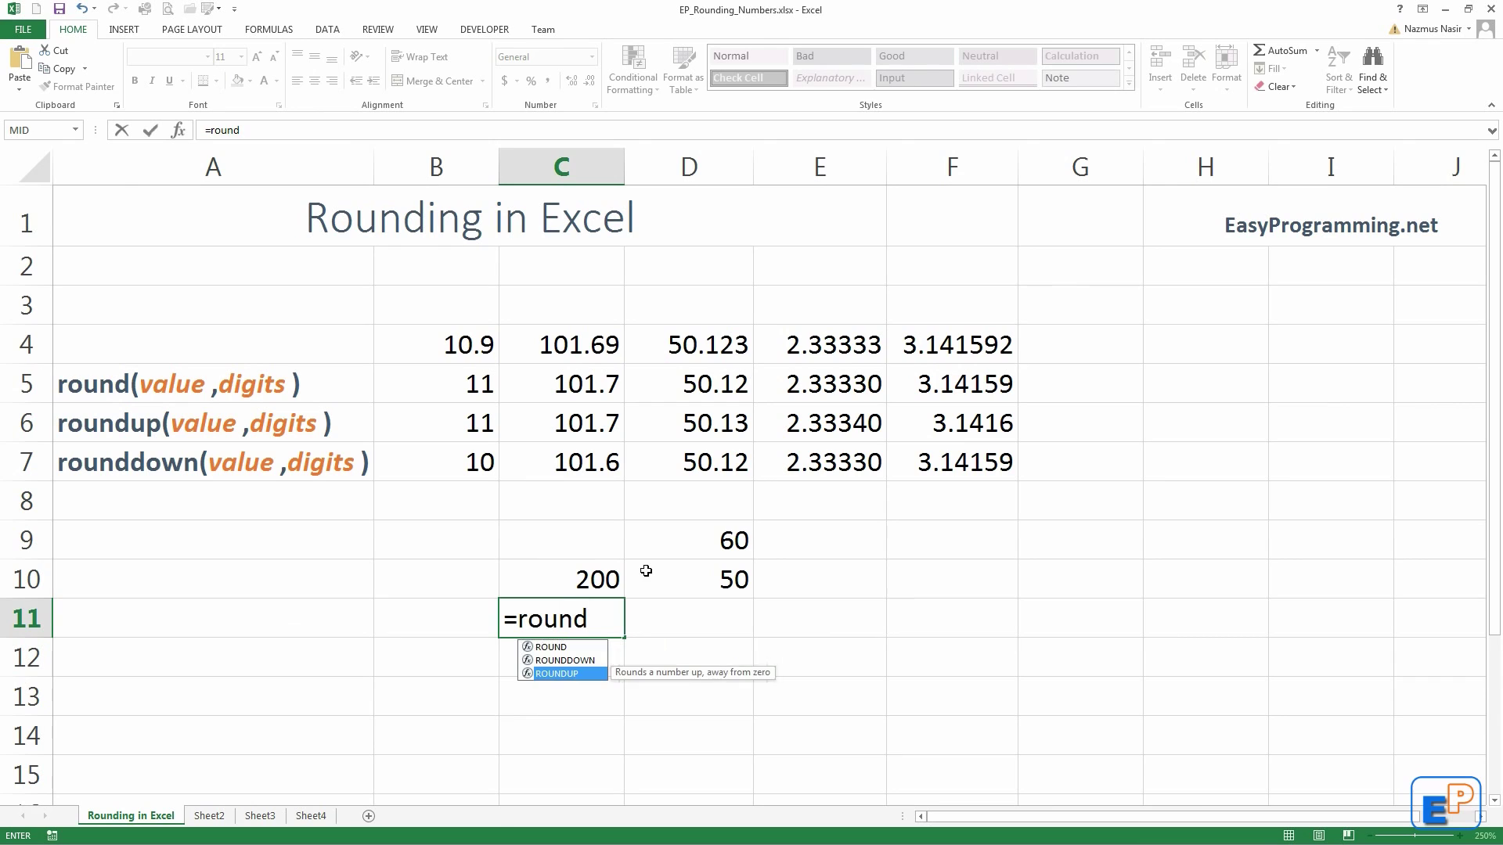
{"action": "key", "text": "Tab"}
{"action": "left_click", "coordinate": [600, 346]}
{"action": "type", "text": ",-"}
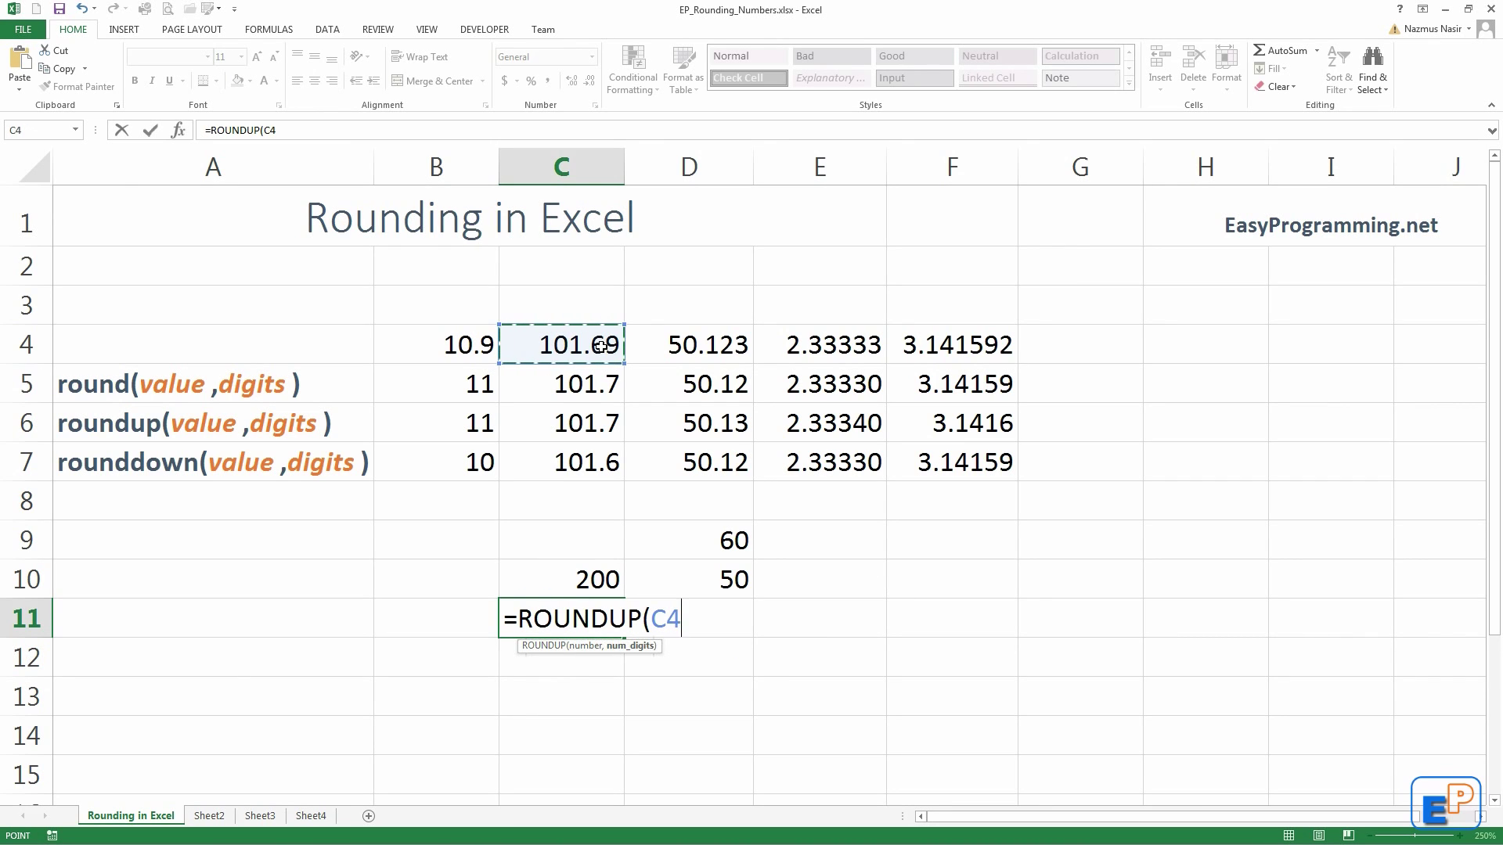
{"action": "type", "text": "5"}
{"action": "key", "text": "Return"}
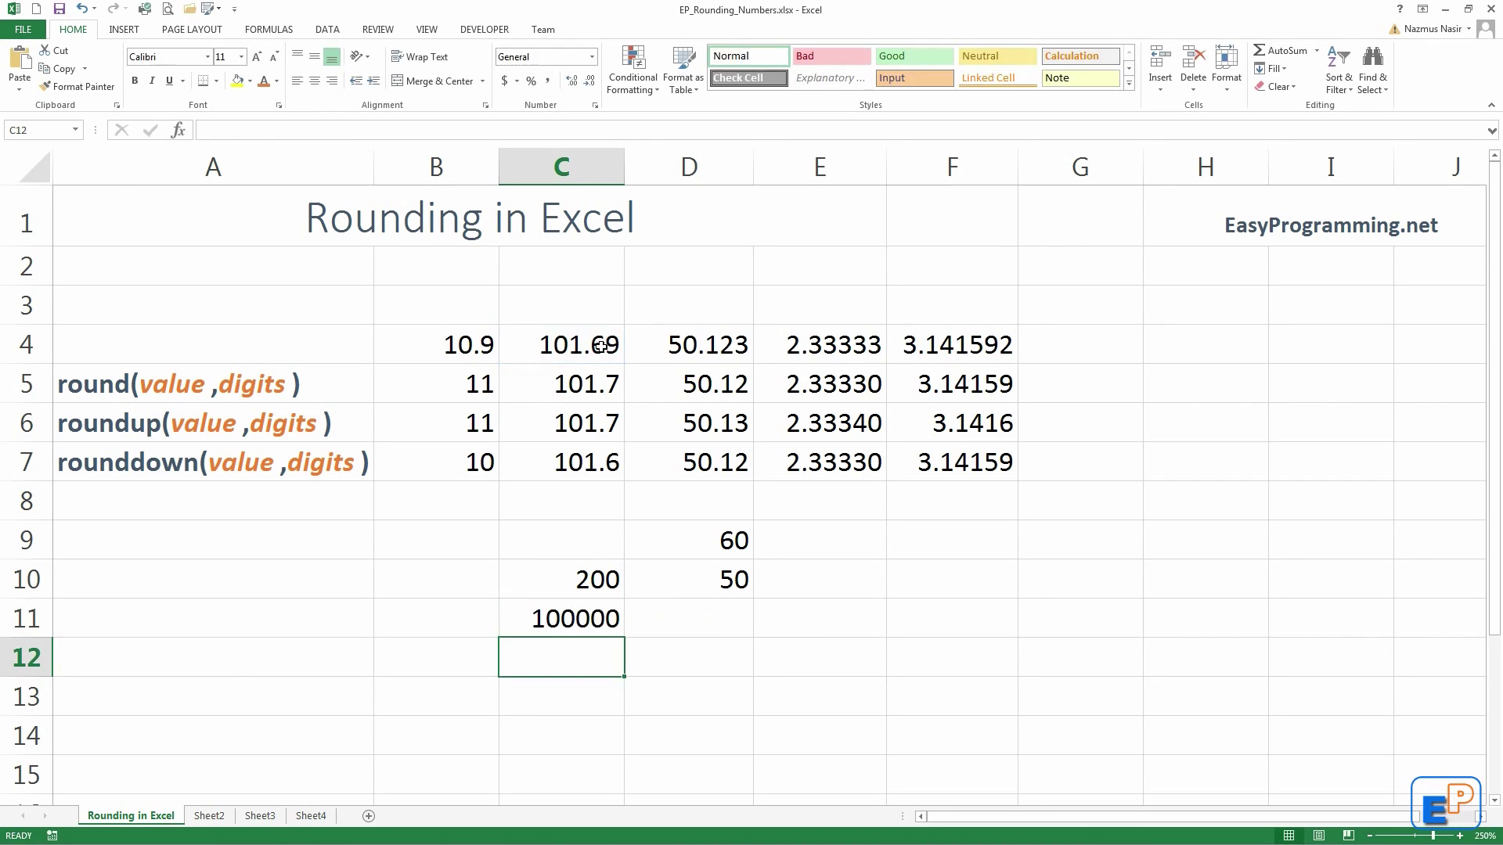
{"action": "left_click", "coordinate": [601, 623]}
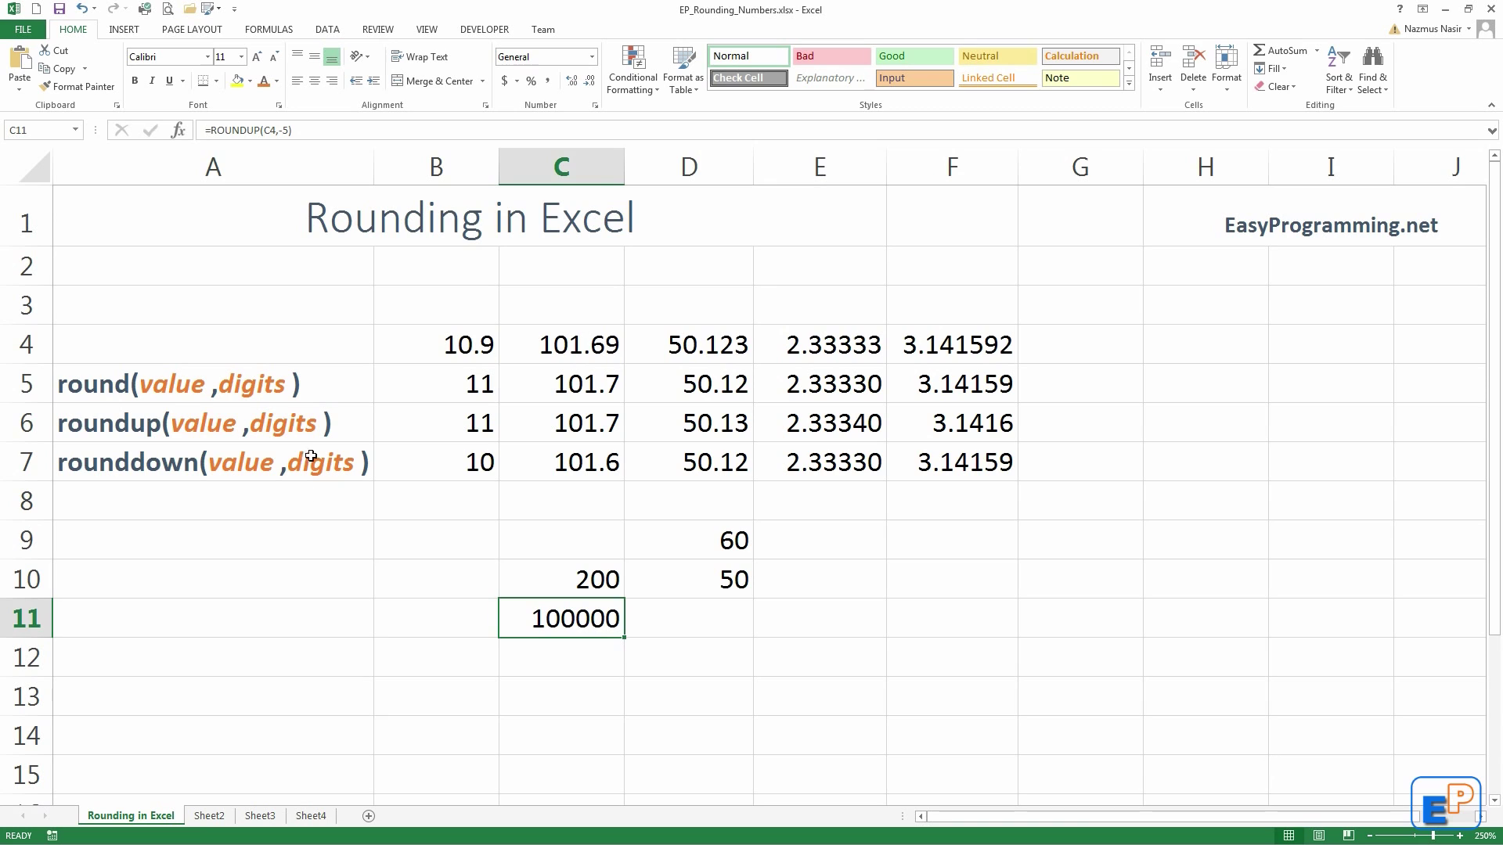
{"action": "left_click_drag", "start_coordinate": [126, 374], "coordinate": [988, 469]}
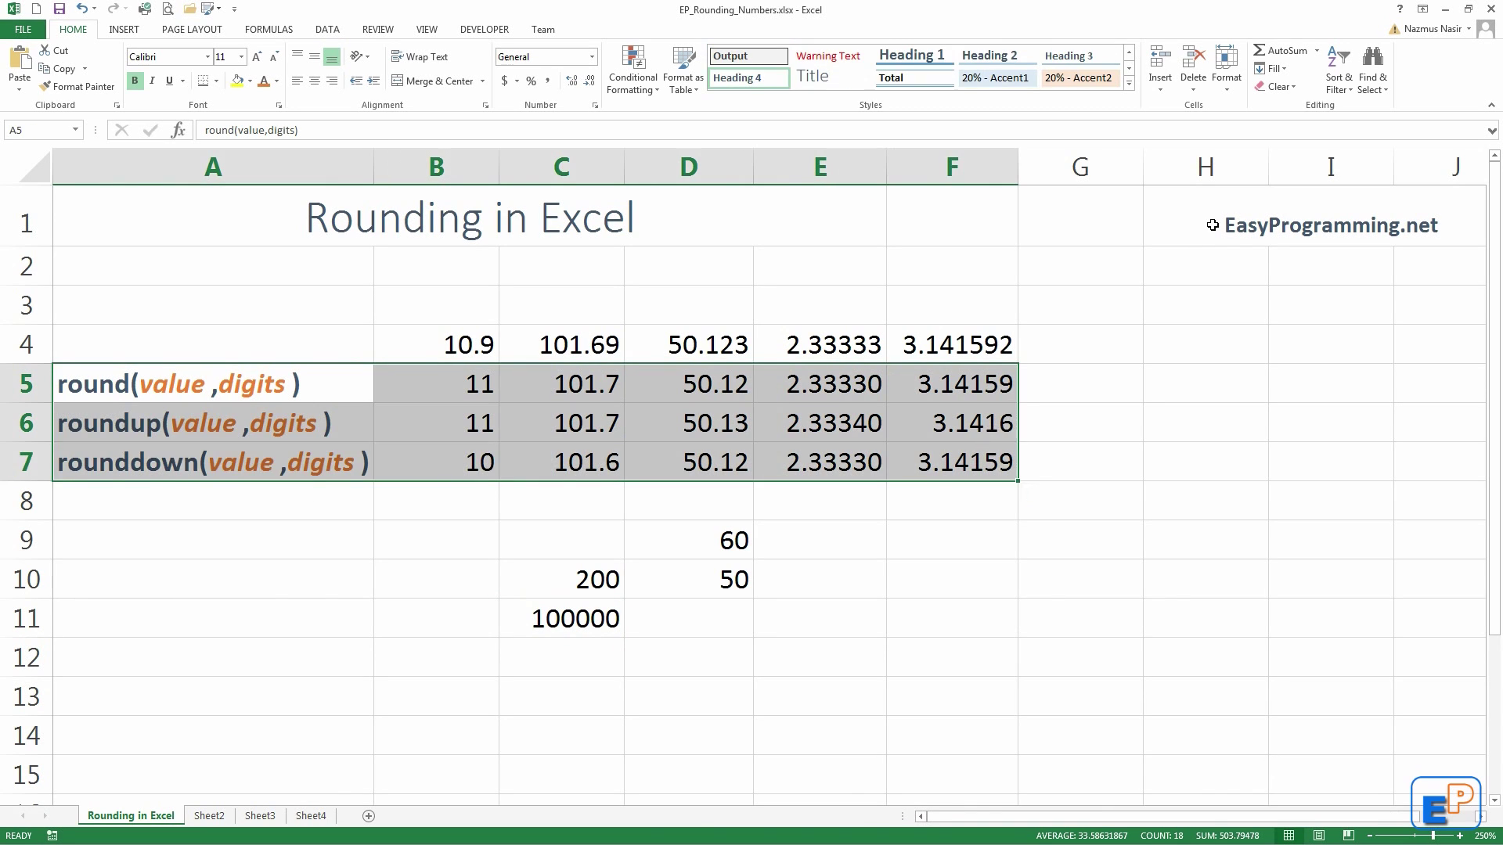
{"action": "left_click", "coordinate": [1214, 225]}
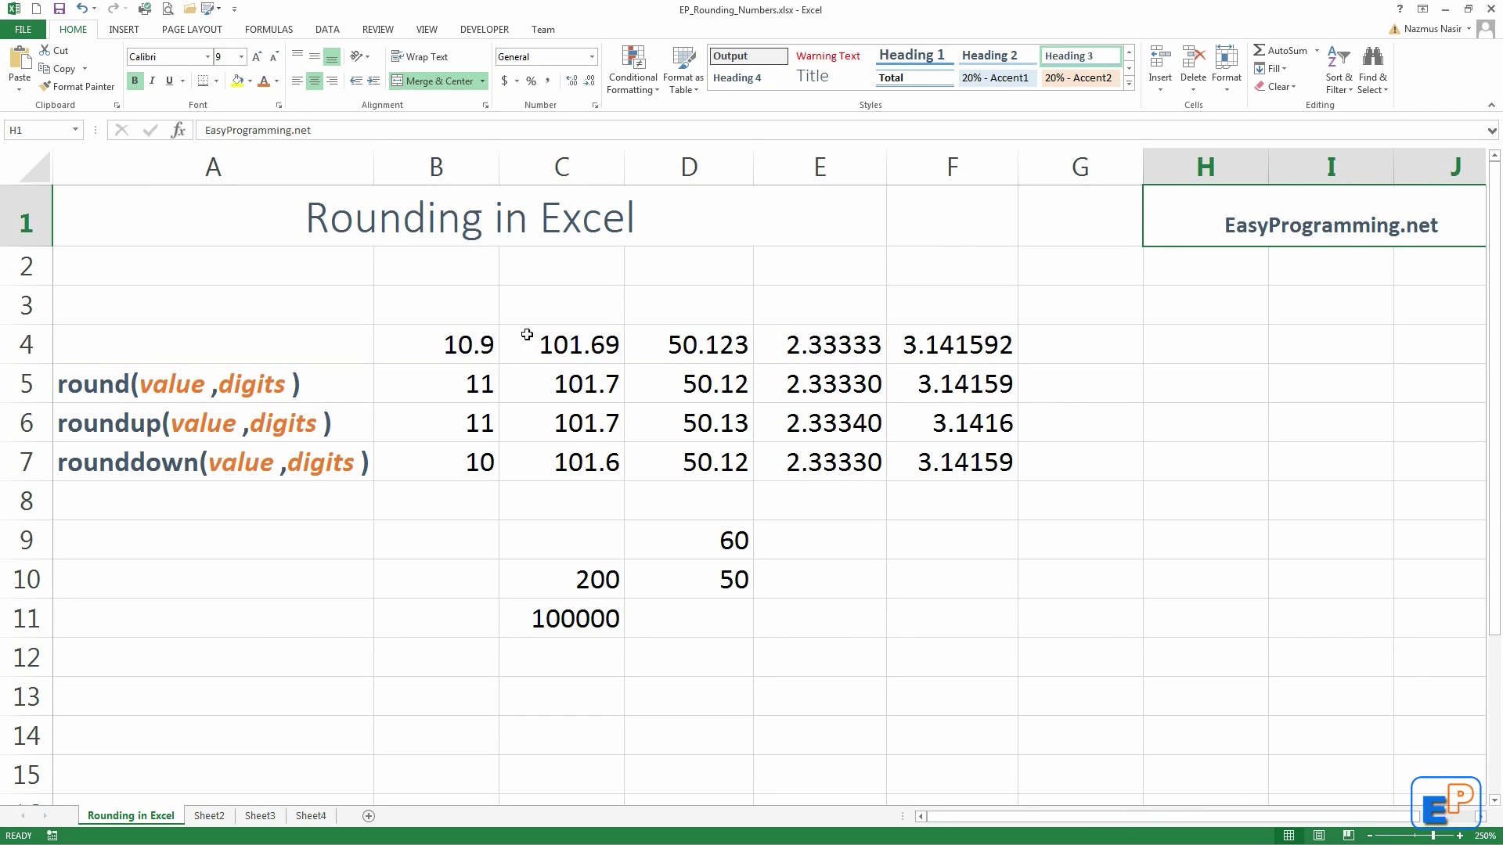
{"action": "left_click", "coordinate": [450, 343]}
{"action": "left_click_drag", "start_coordinate": [92, 382], "coordinate": [269, 466]}
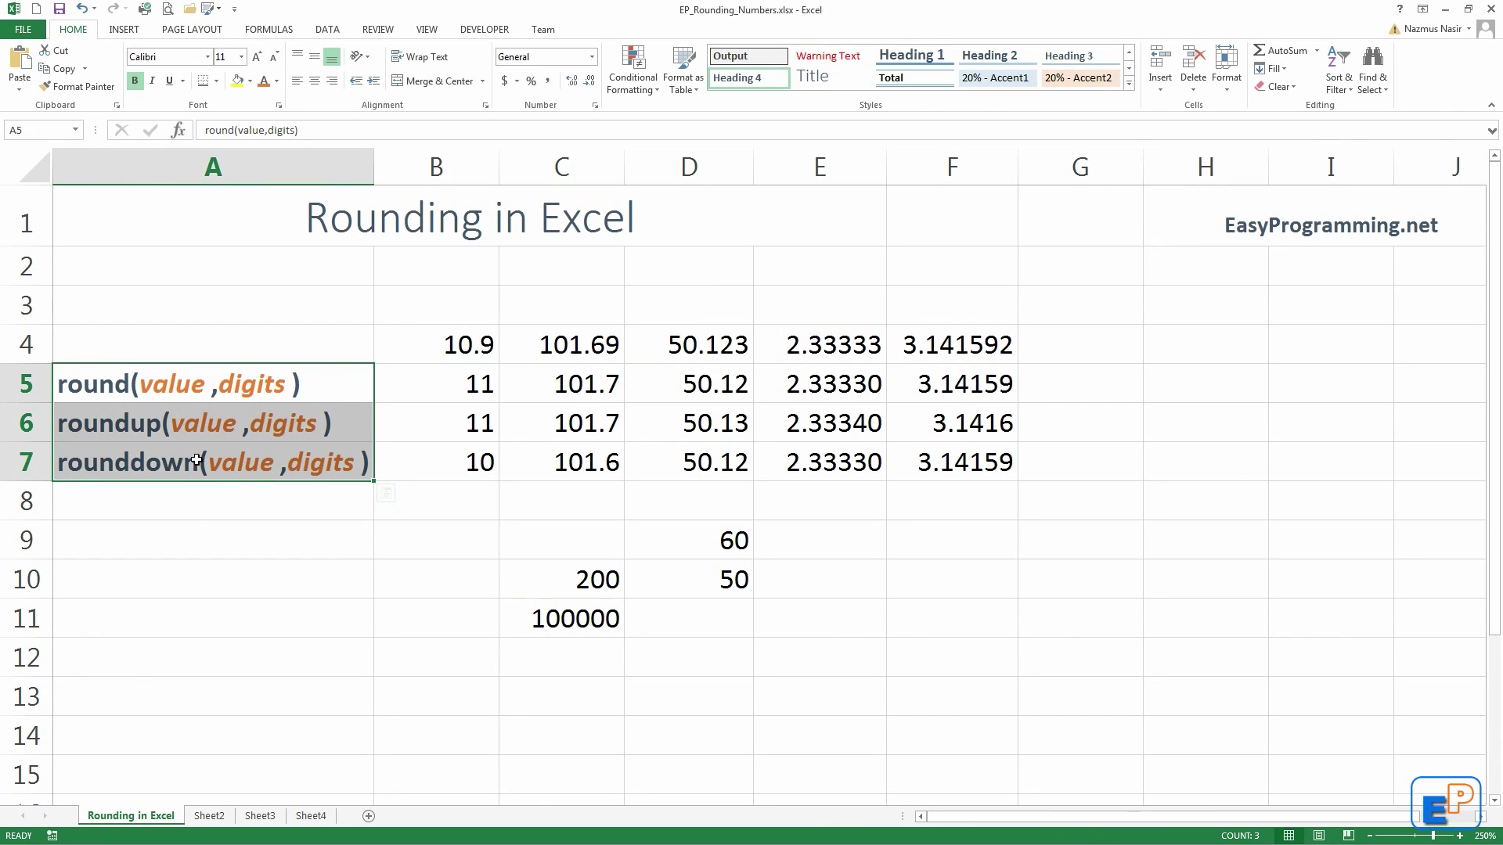
{"action": "left_click", "coordinate": [325, 515]}
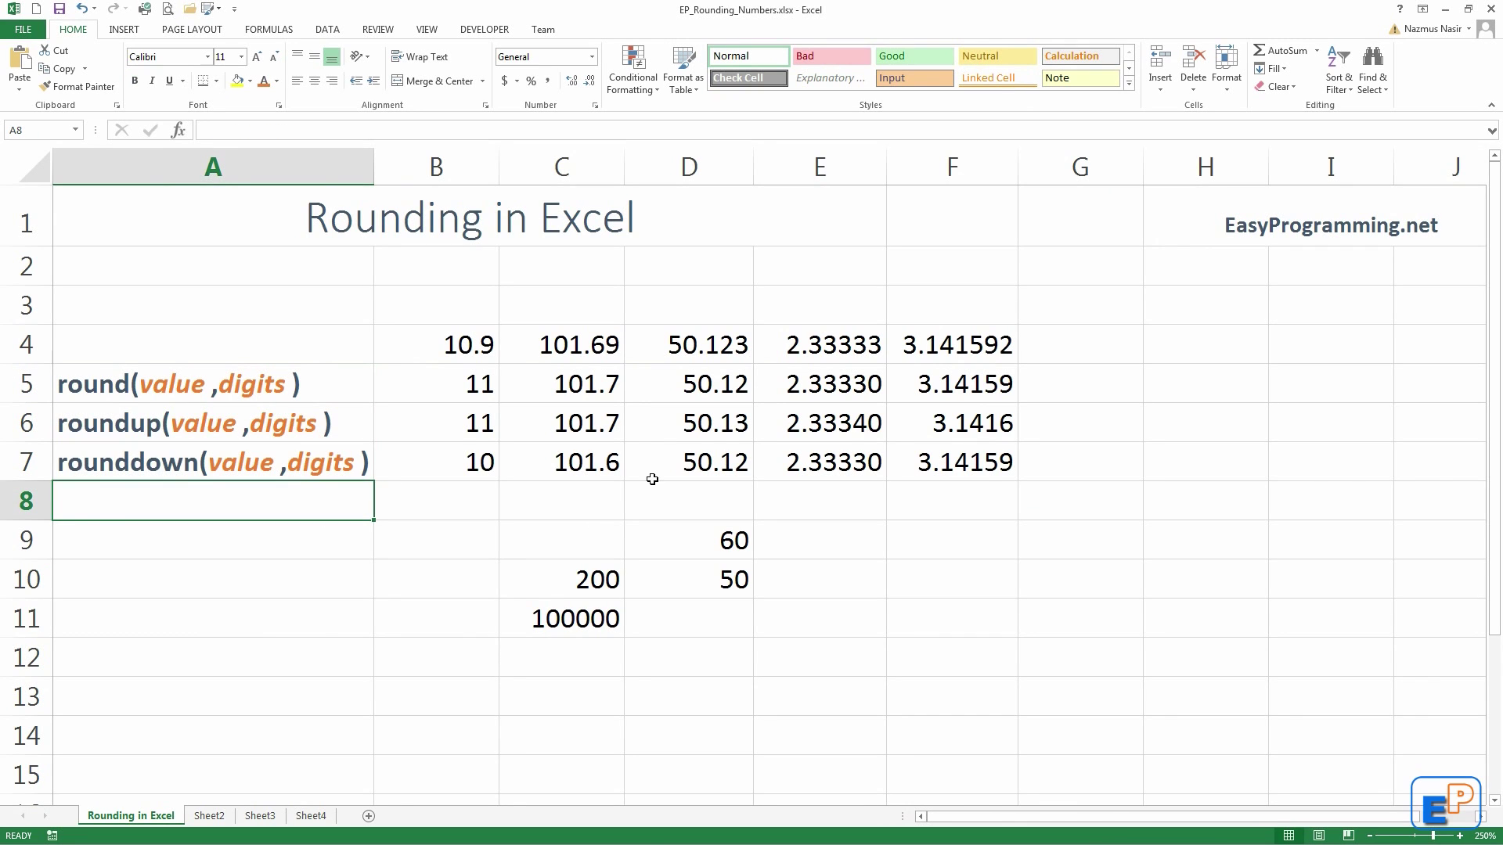